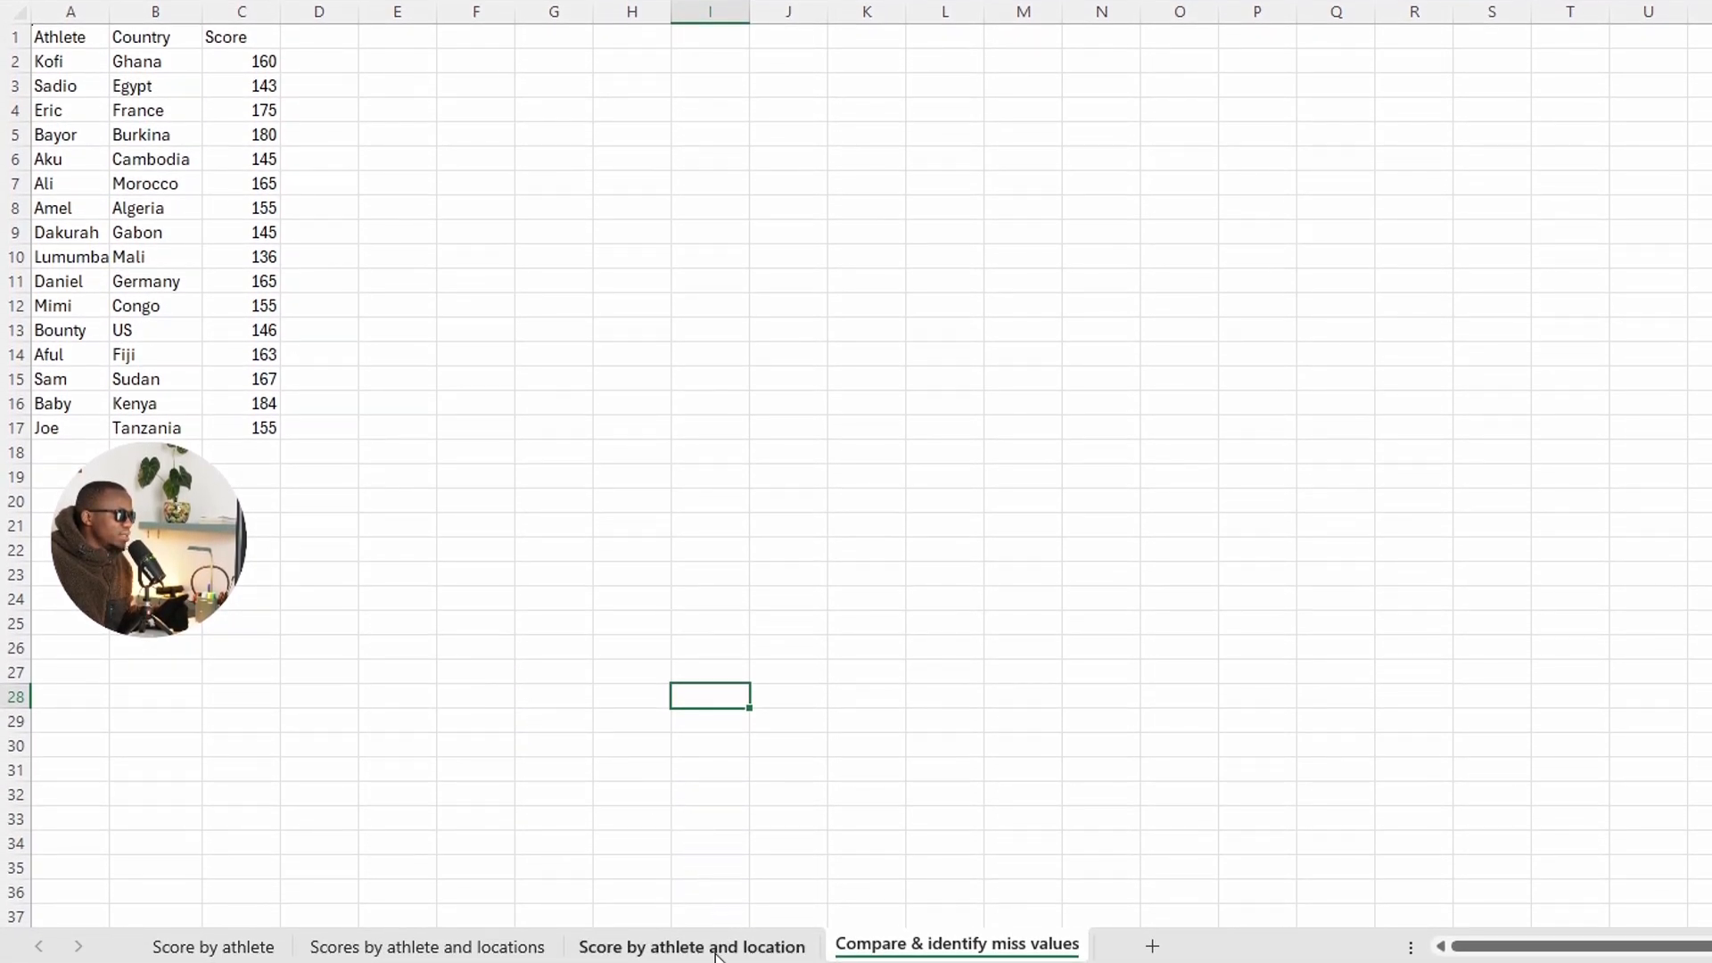
# Step: Compare the athlete lists on the Score by athlete and location and Compare & identify miss values sheets to spot differences between them
pyautogui.click(763, 948)
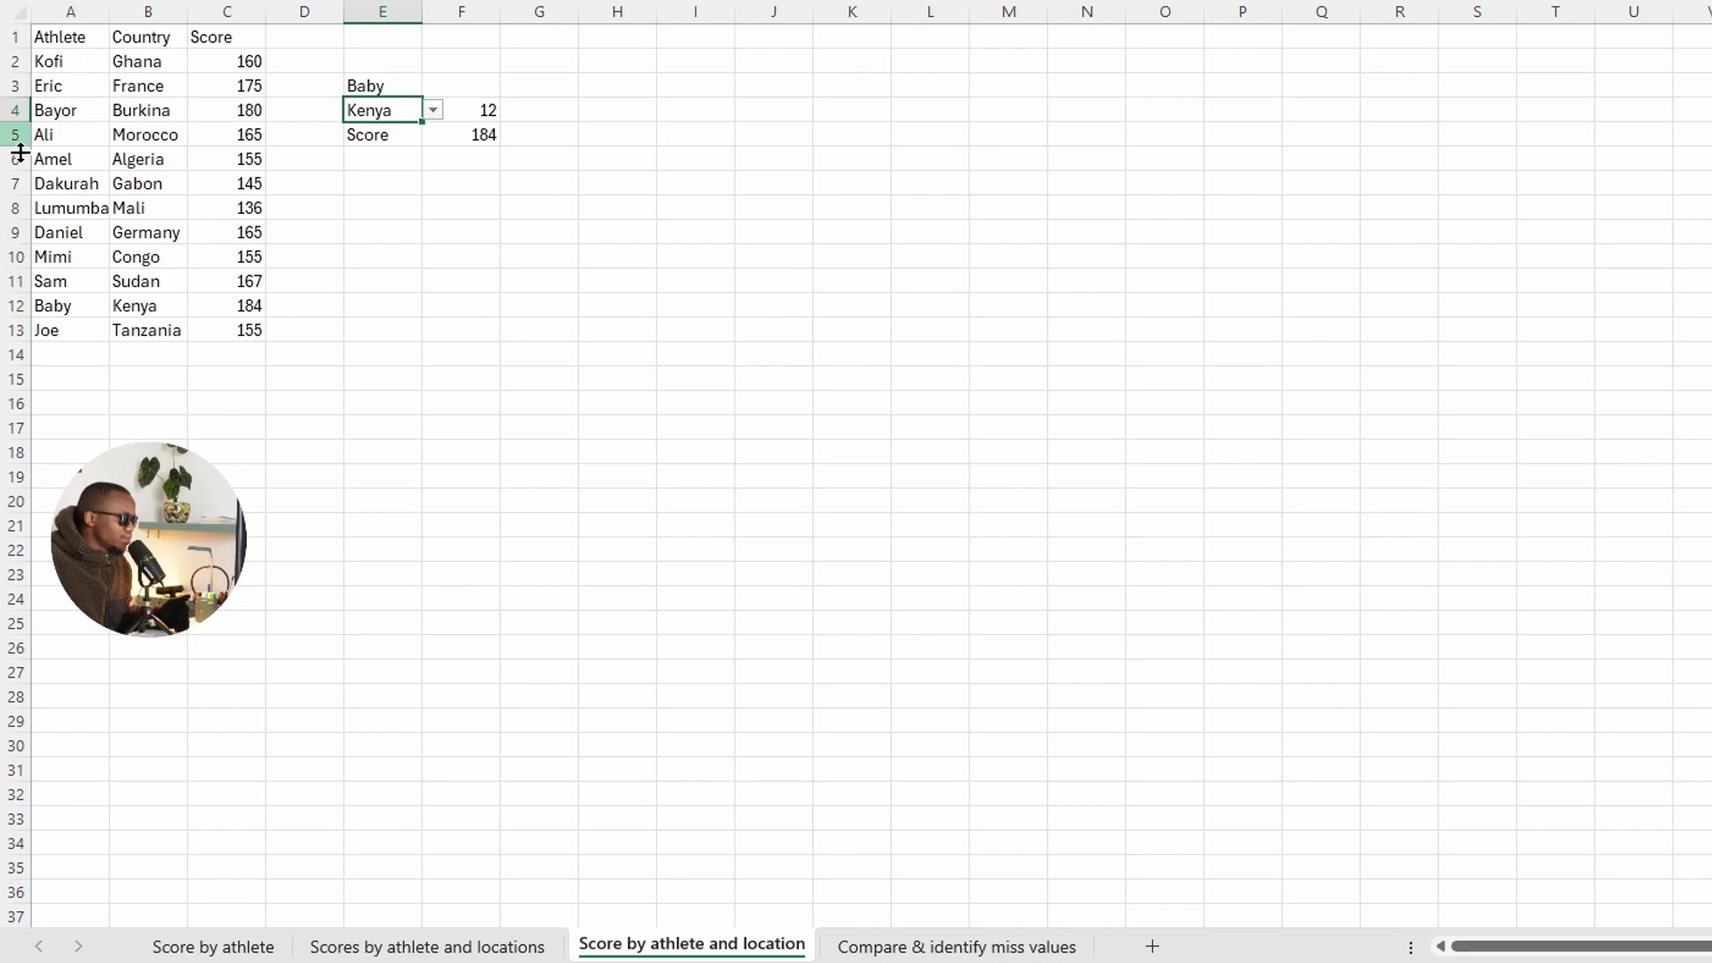
pyautogui.click(949, 948)
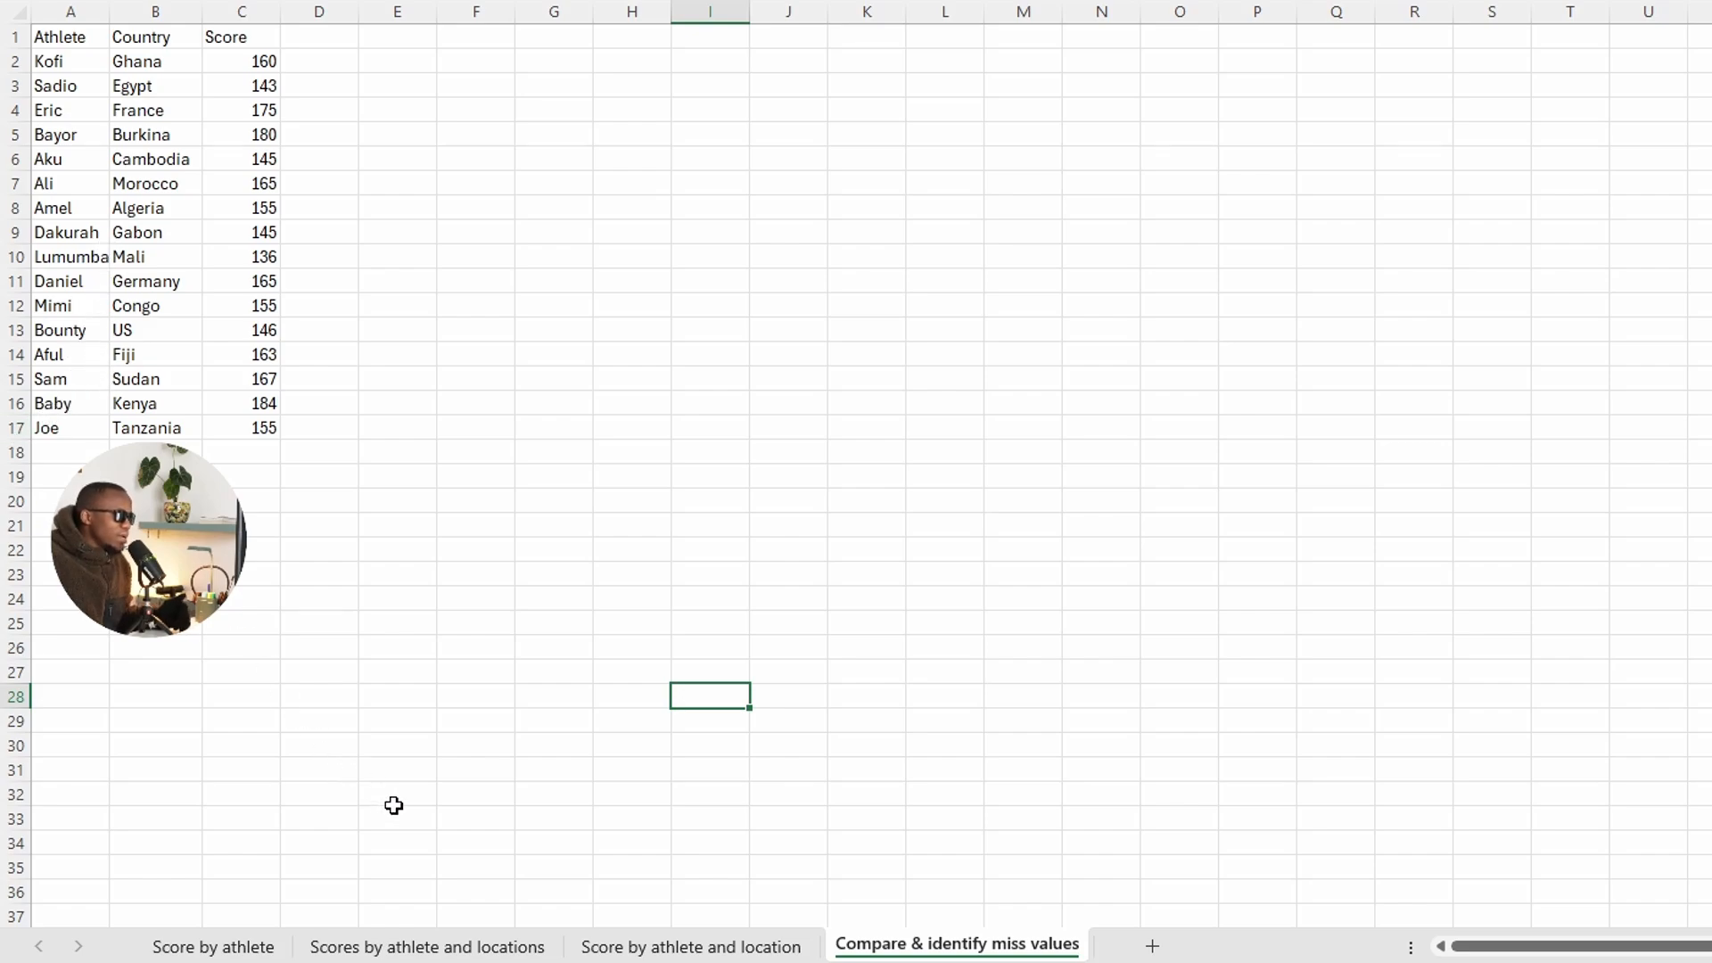
pyautogui.click(654, 946)
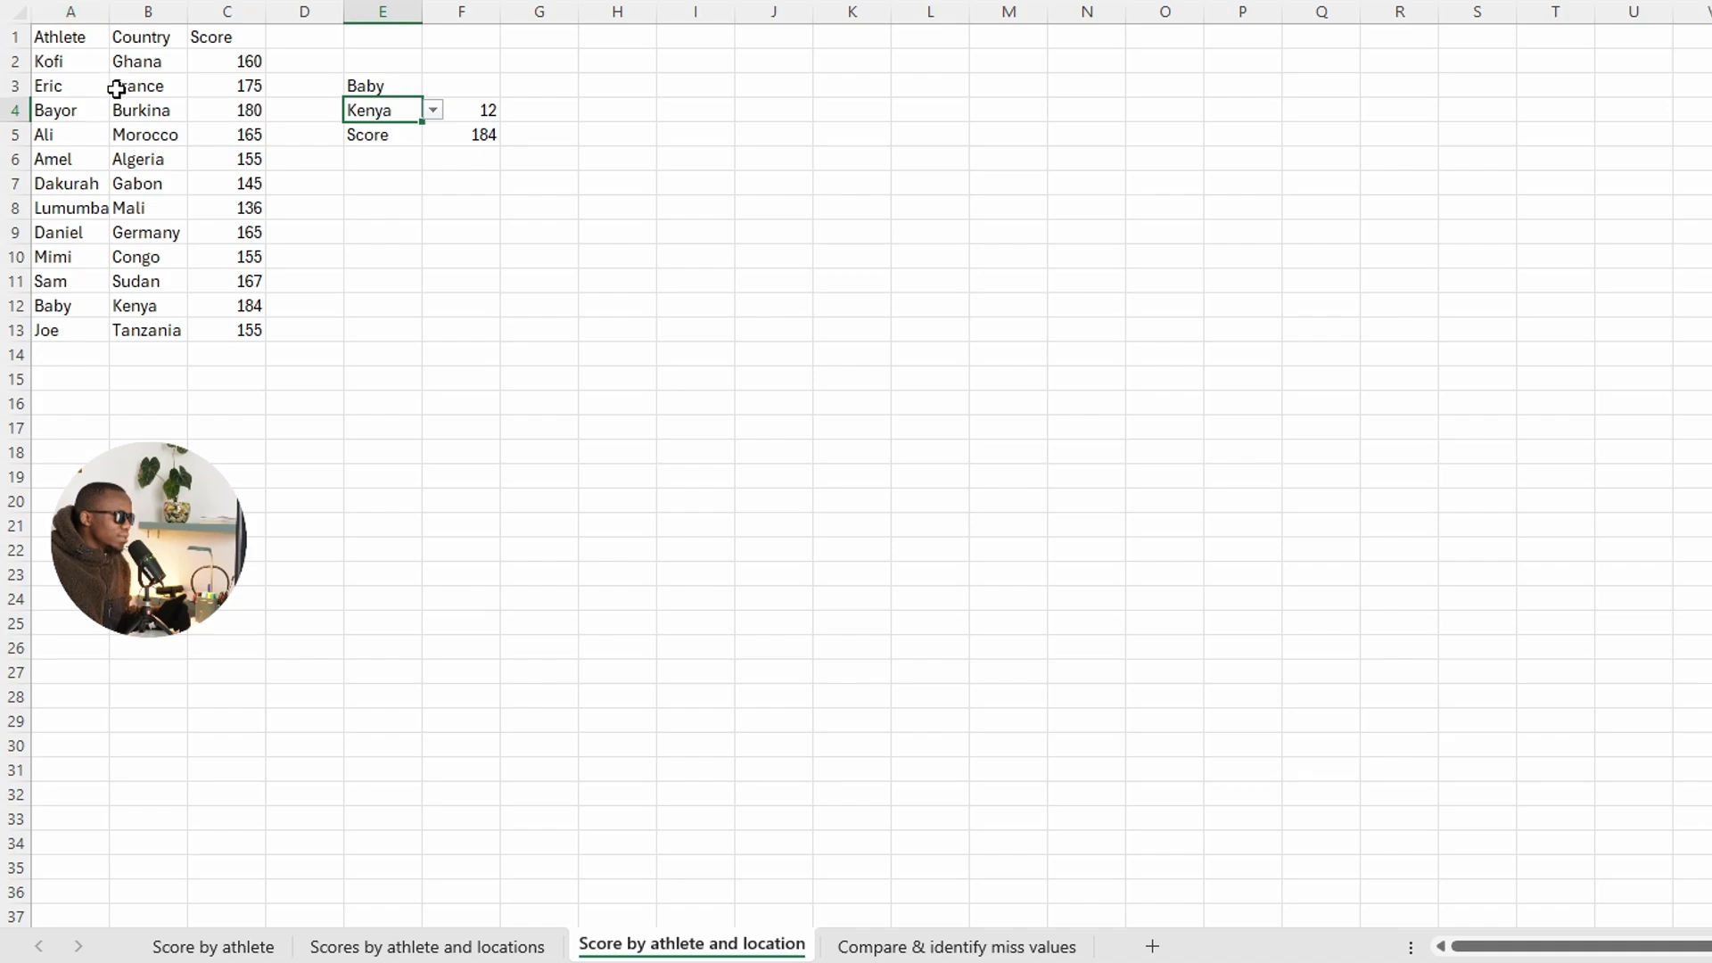
pyautogui.click(916, 947)
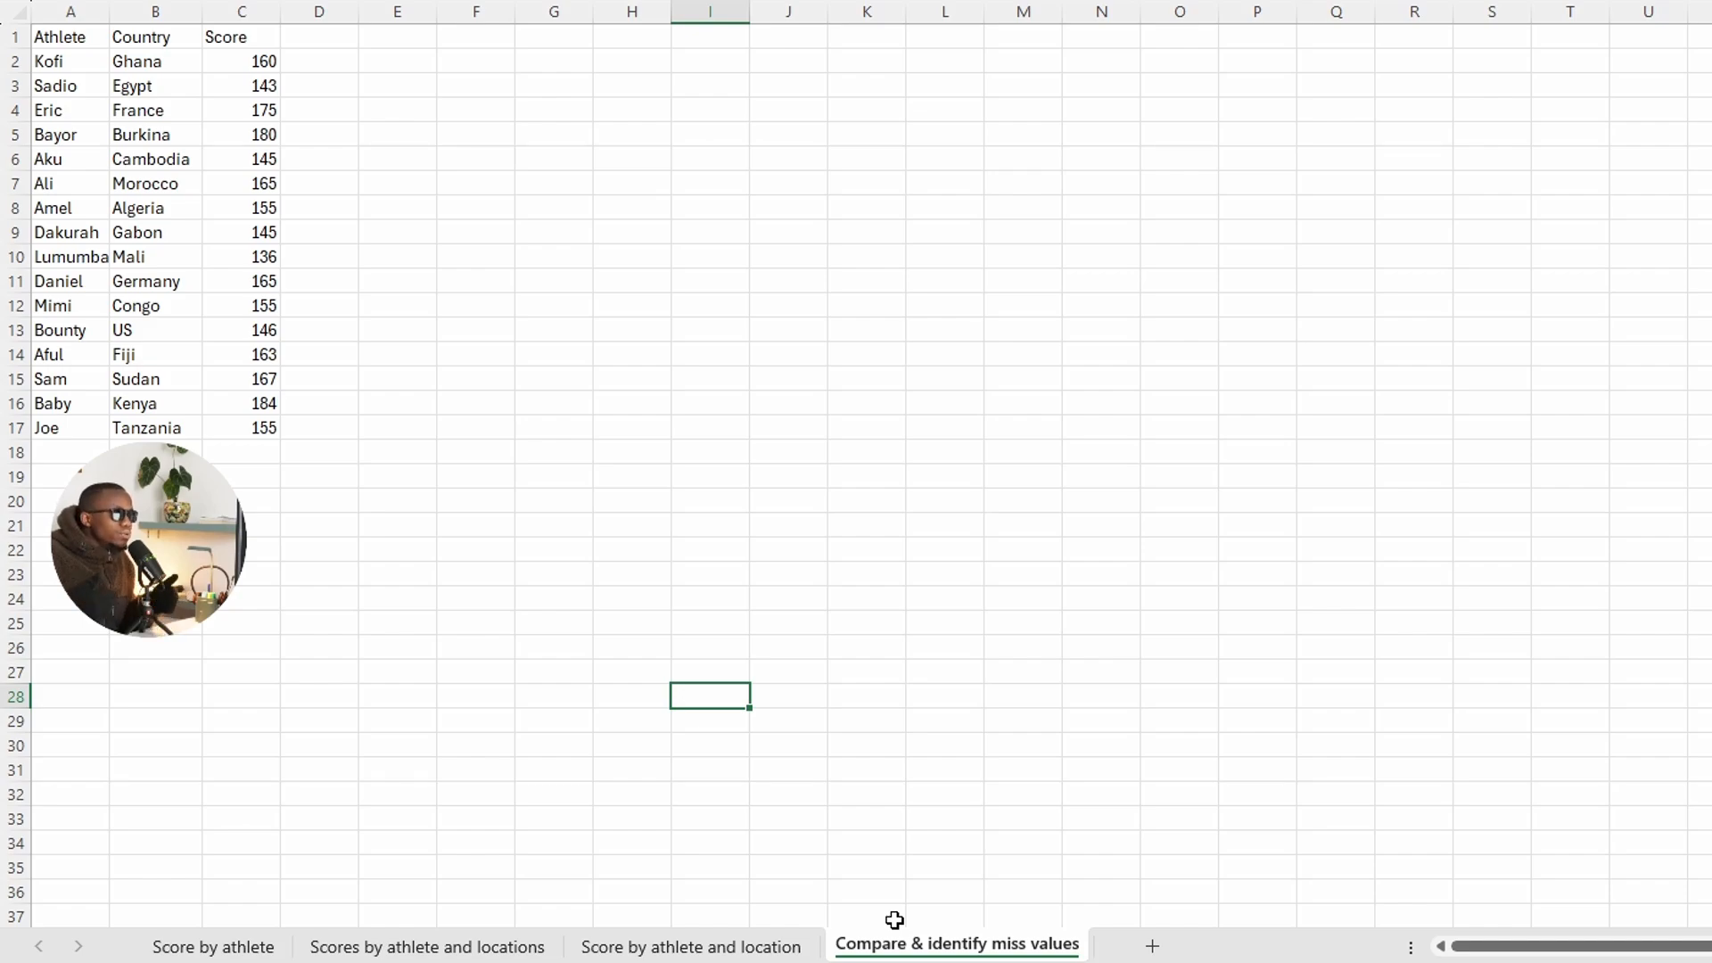
pyautogui.click(728, 947)
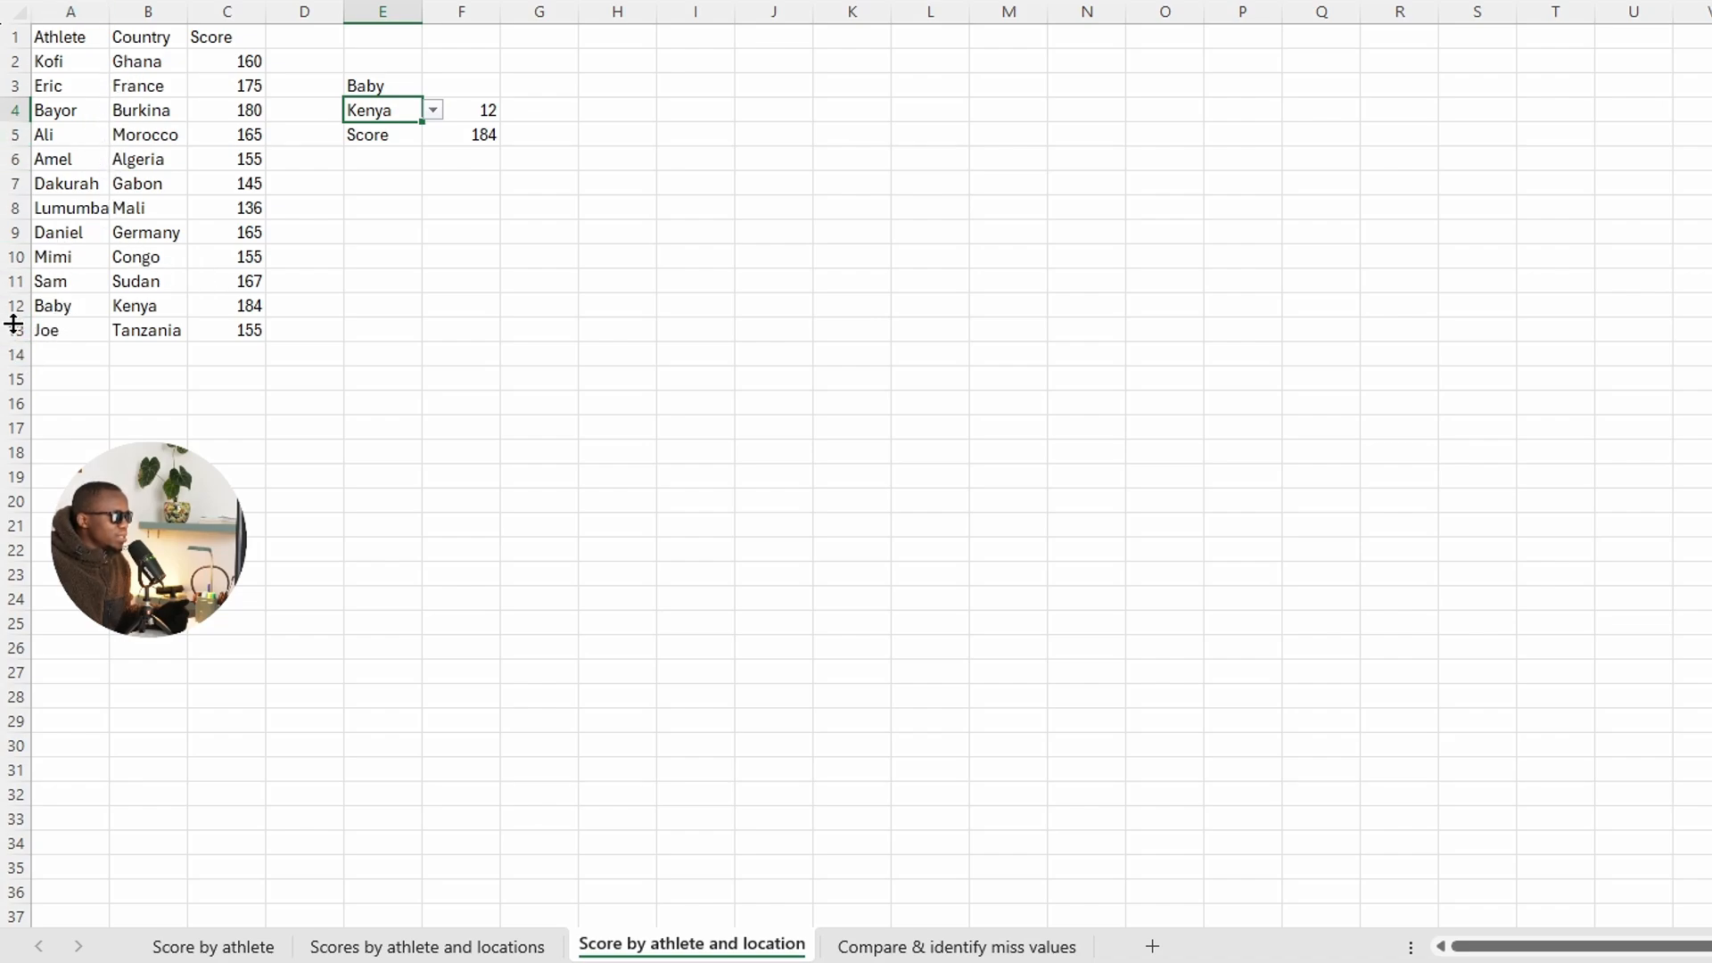
pyautogui.click(905, 946)
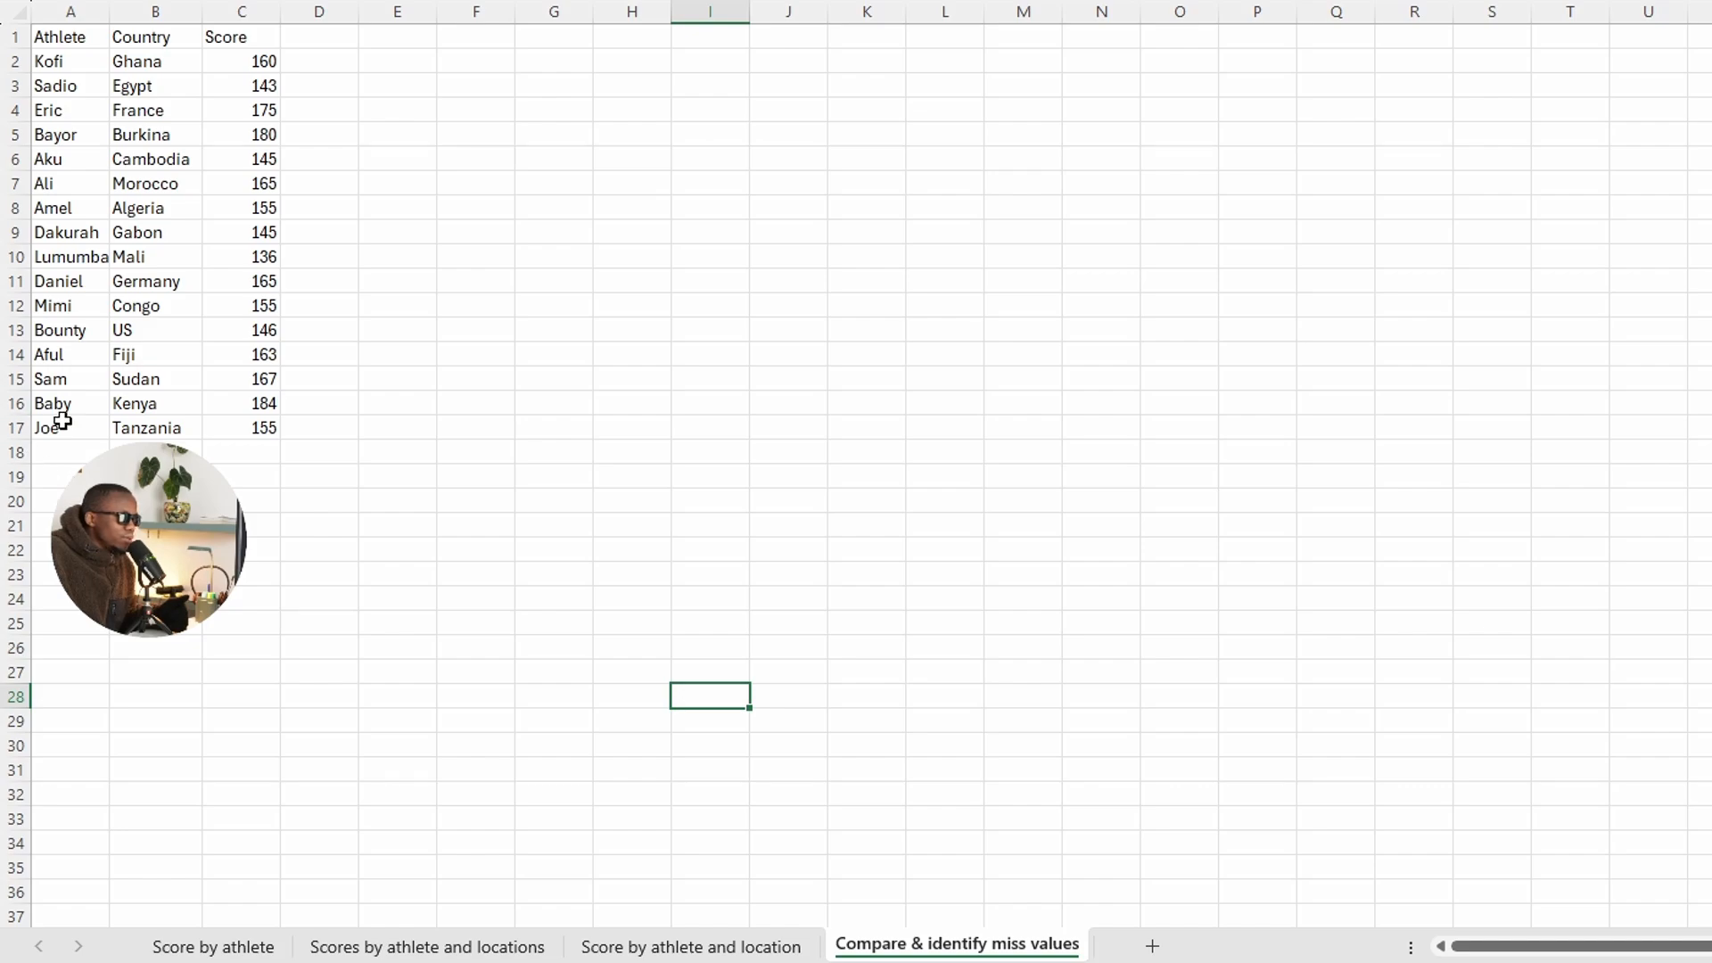
pyautogui.click(721, 948)
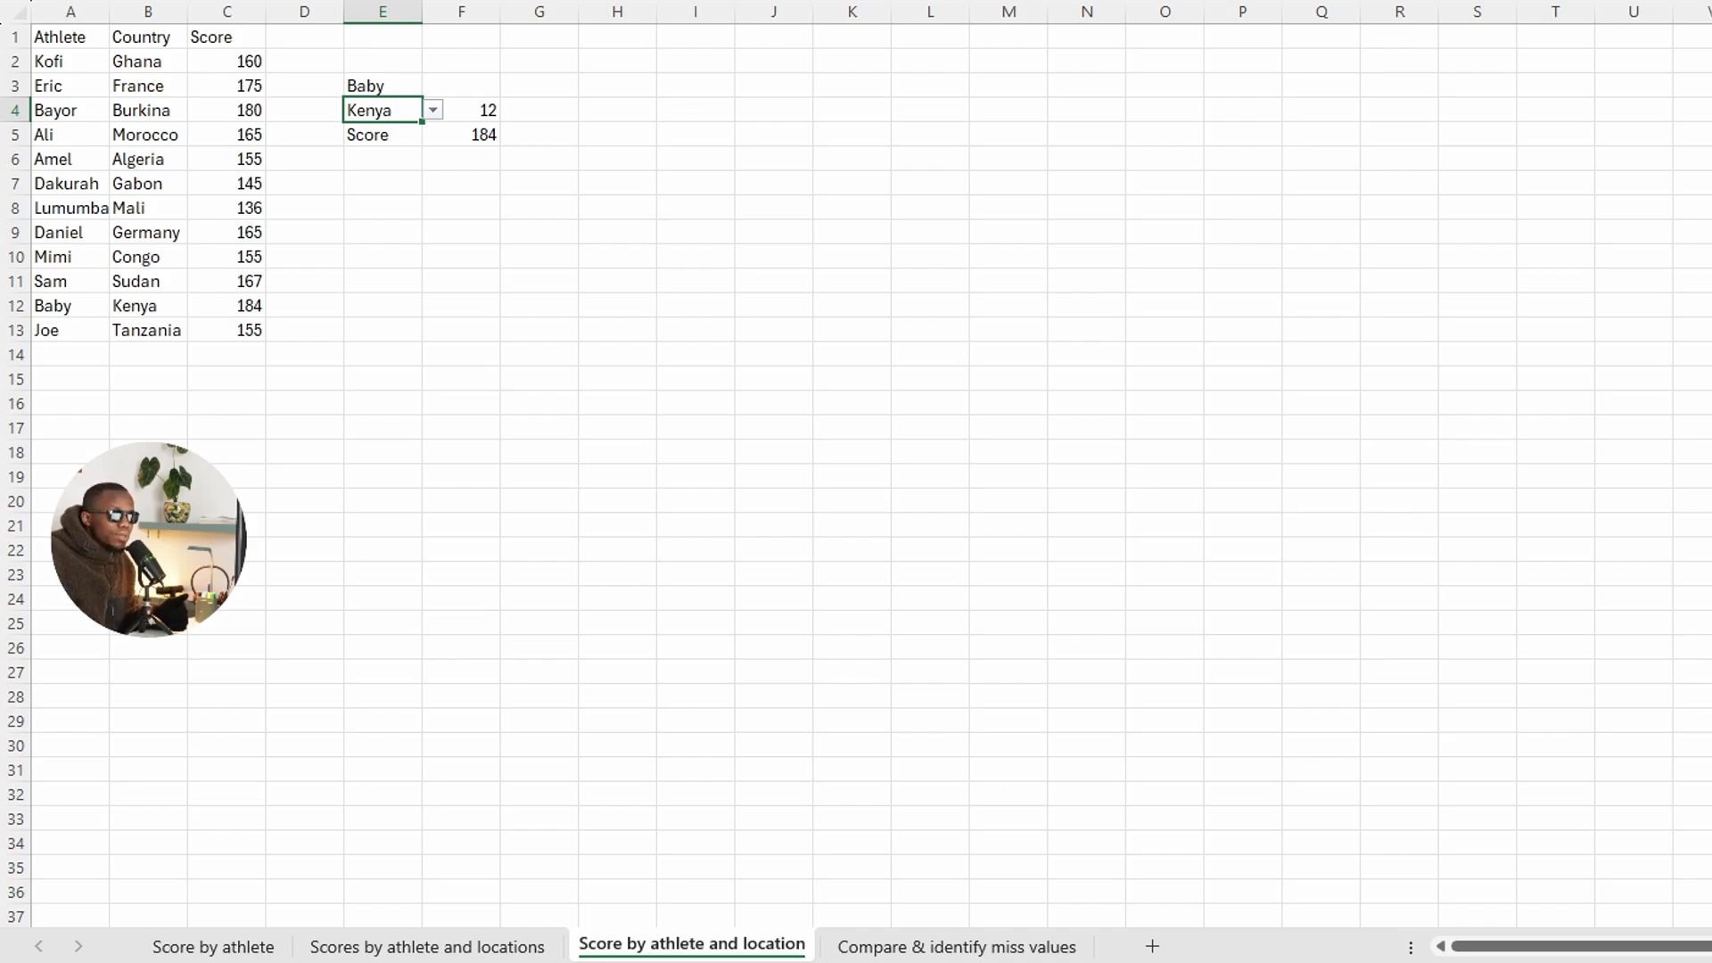
pyautogui.click(970, 946)
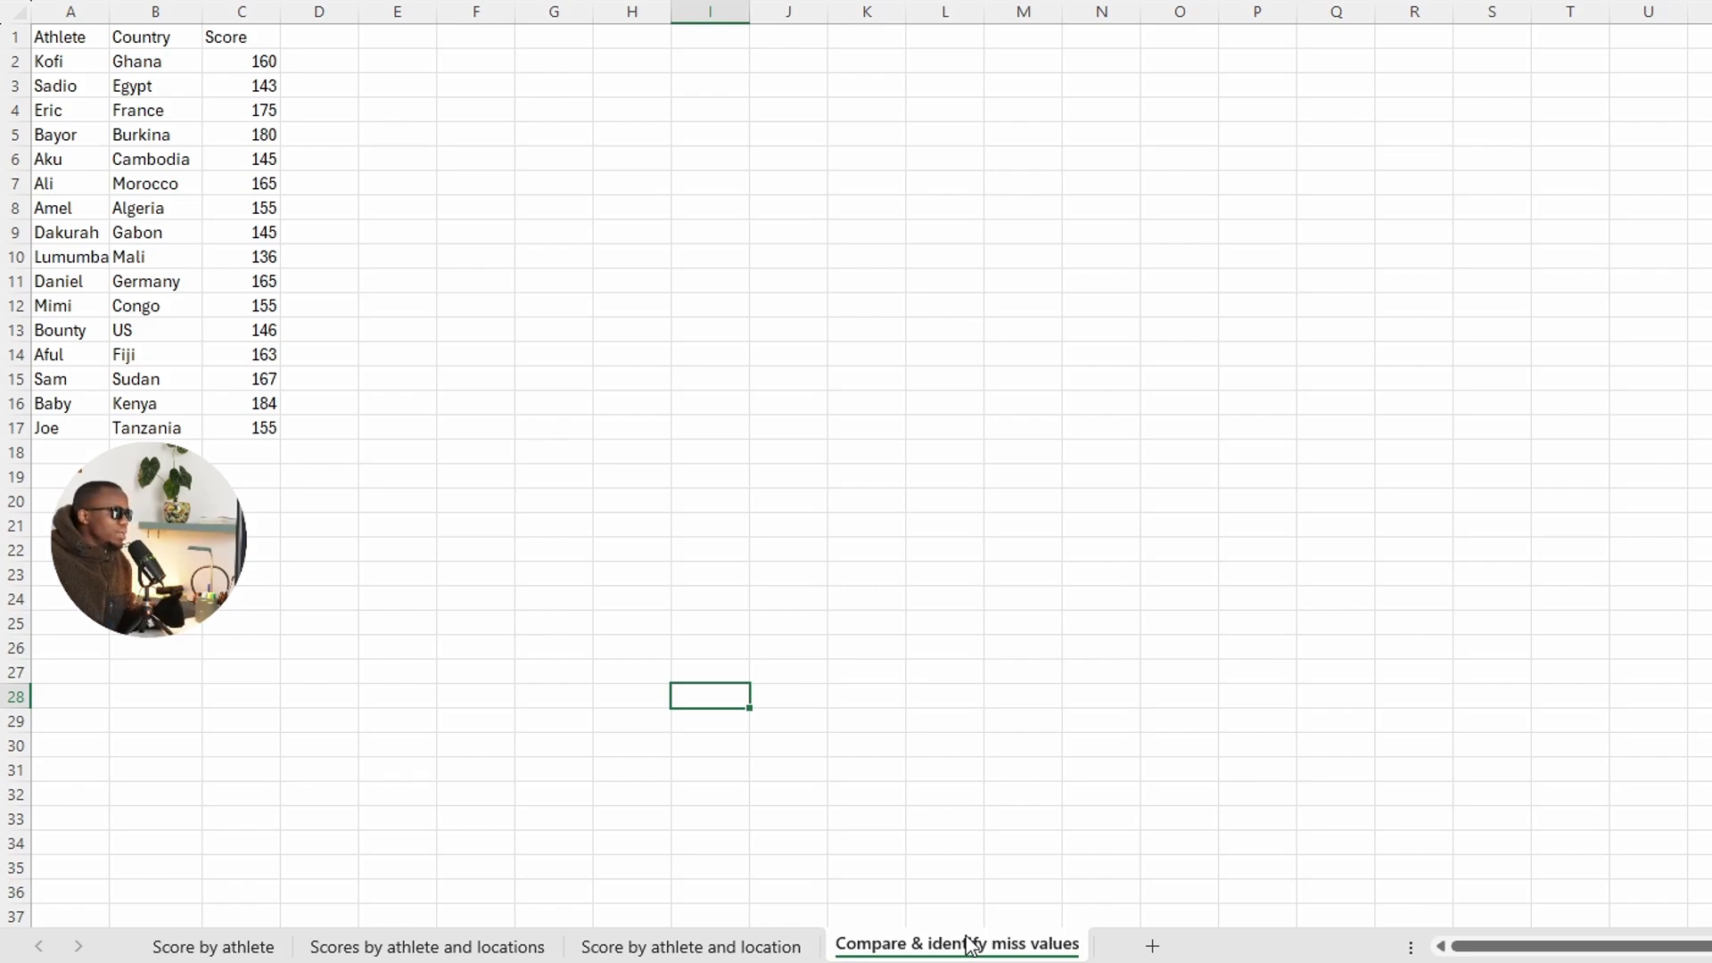
pyautogui.click(759, 949)
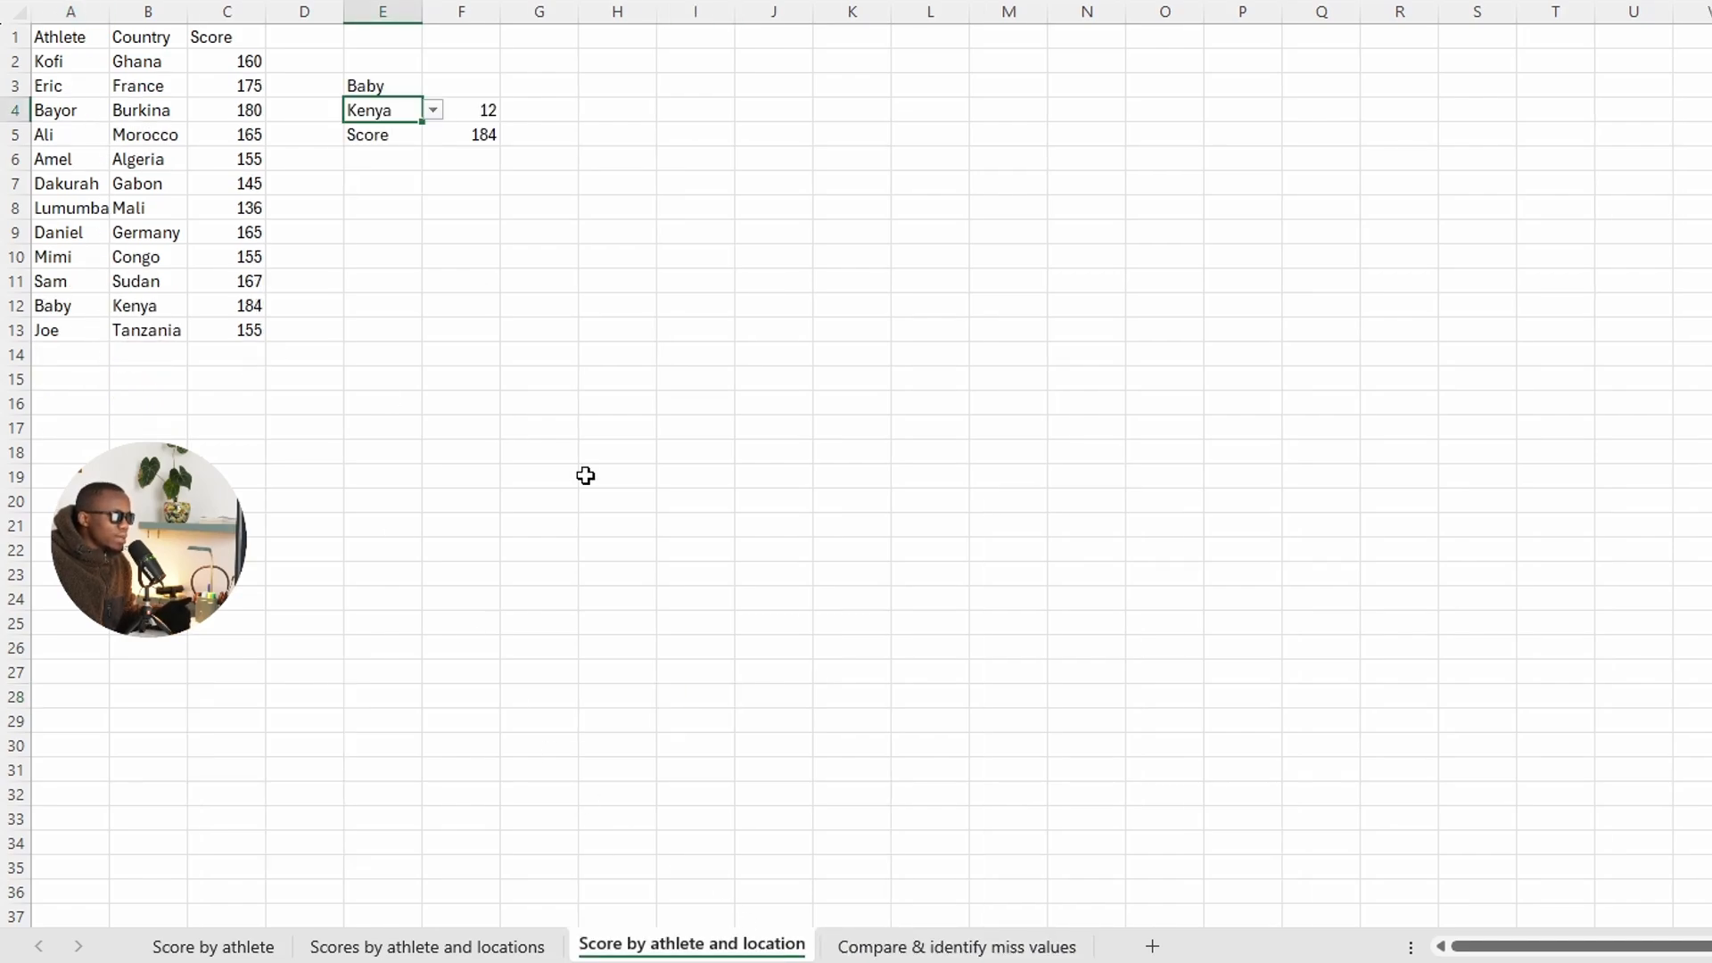
pyautogui.click(929, 946)
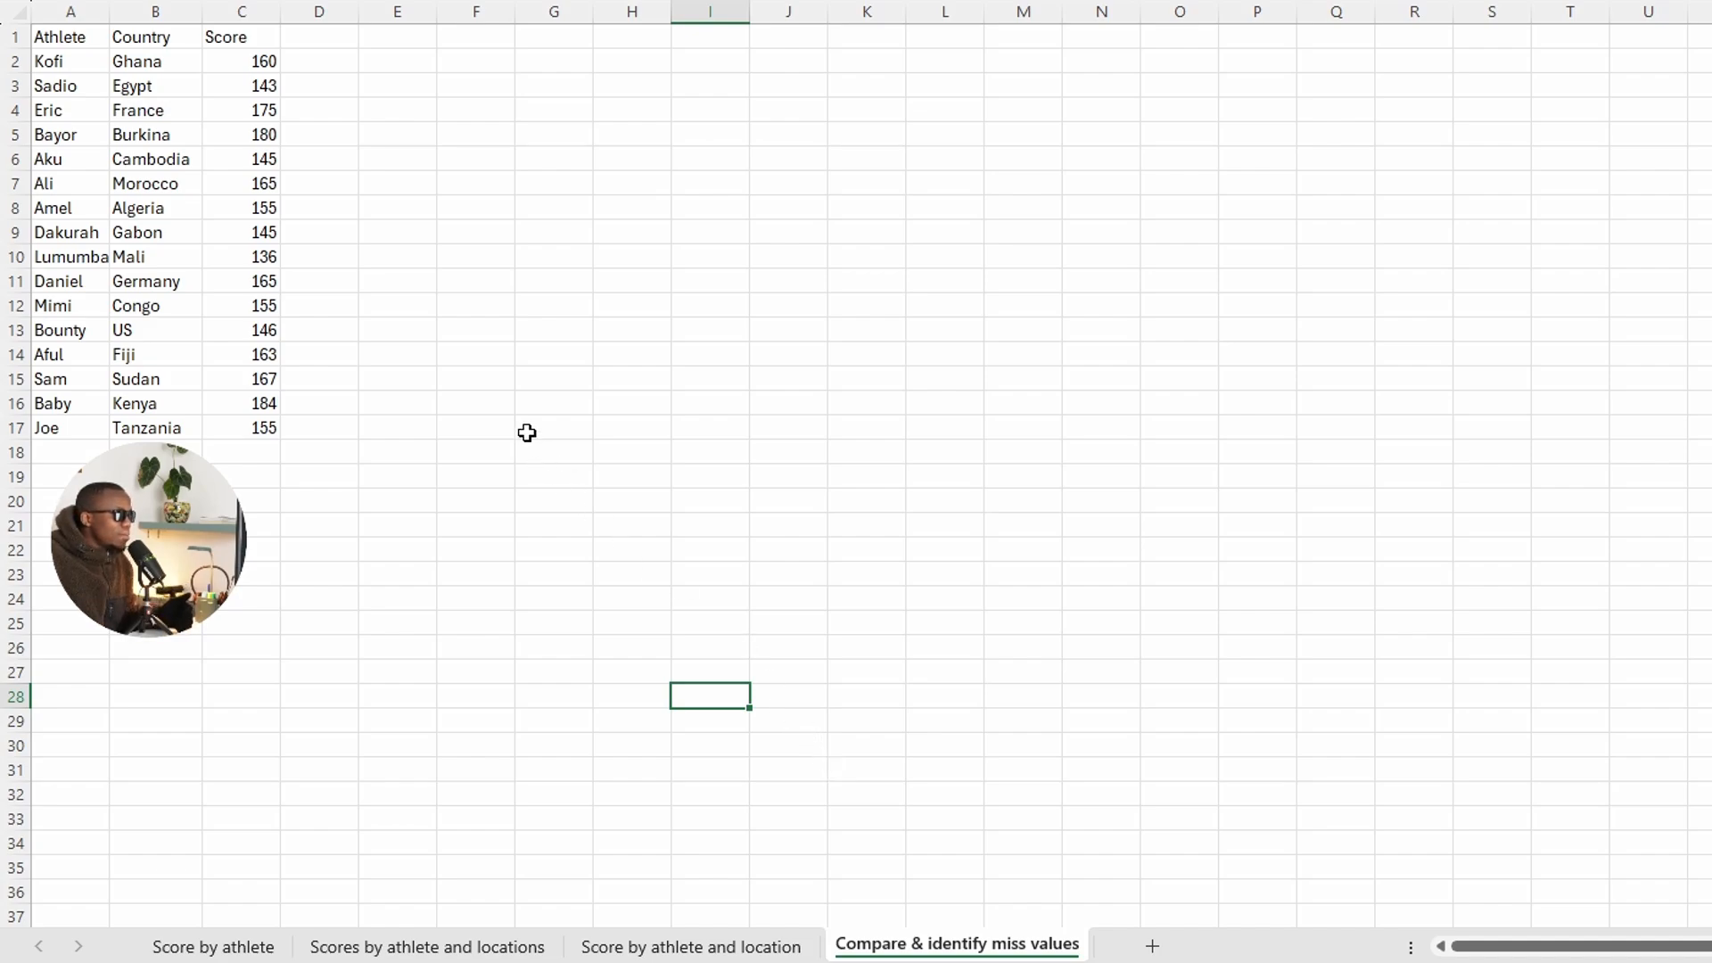
pyautogui.click(94, 332)
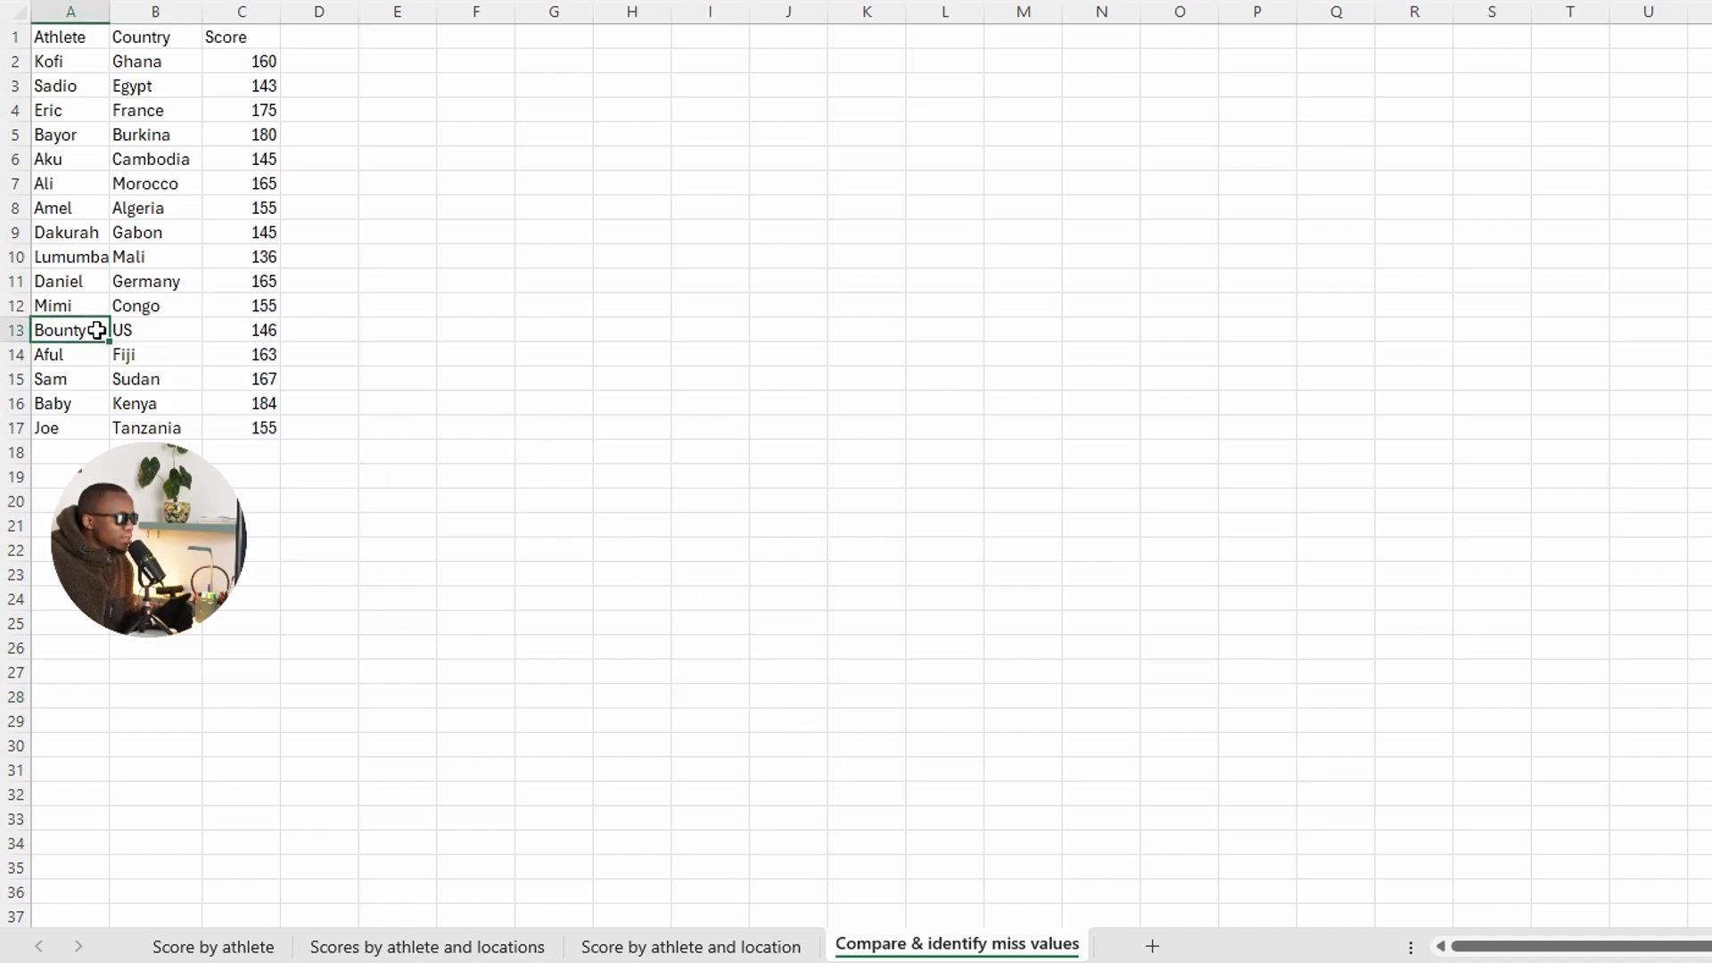
pyautogui.click(727, 943)
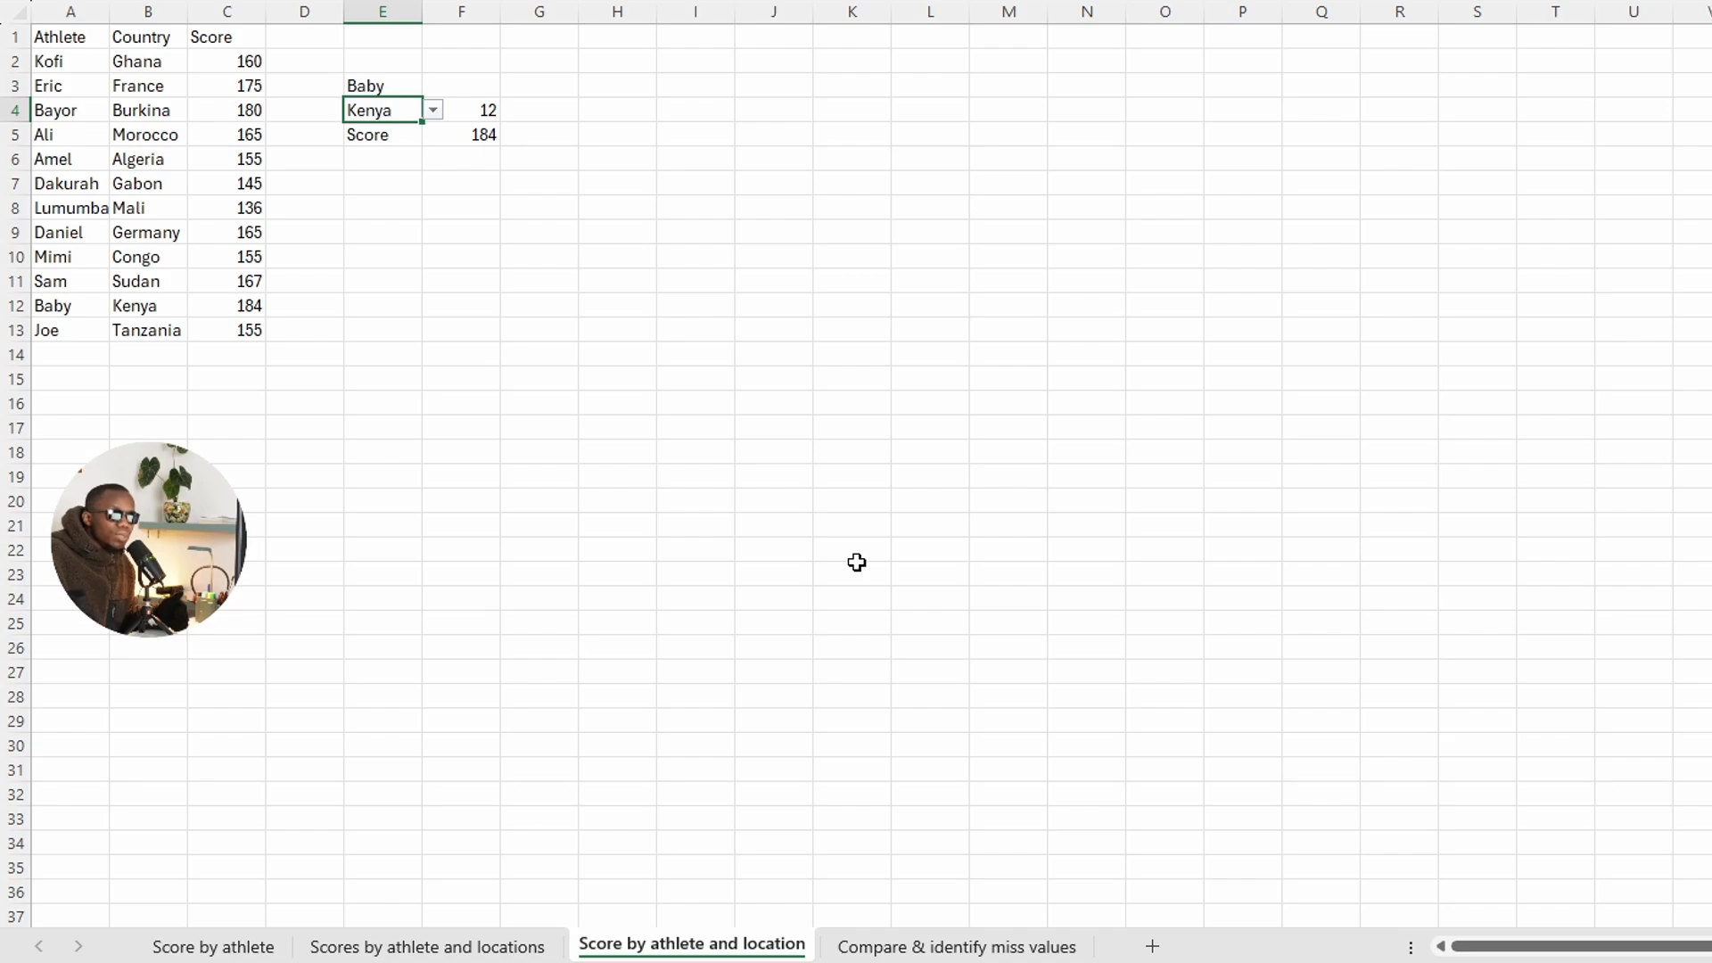
pyautogui.click(950, 947)
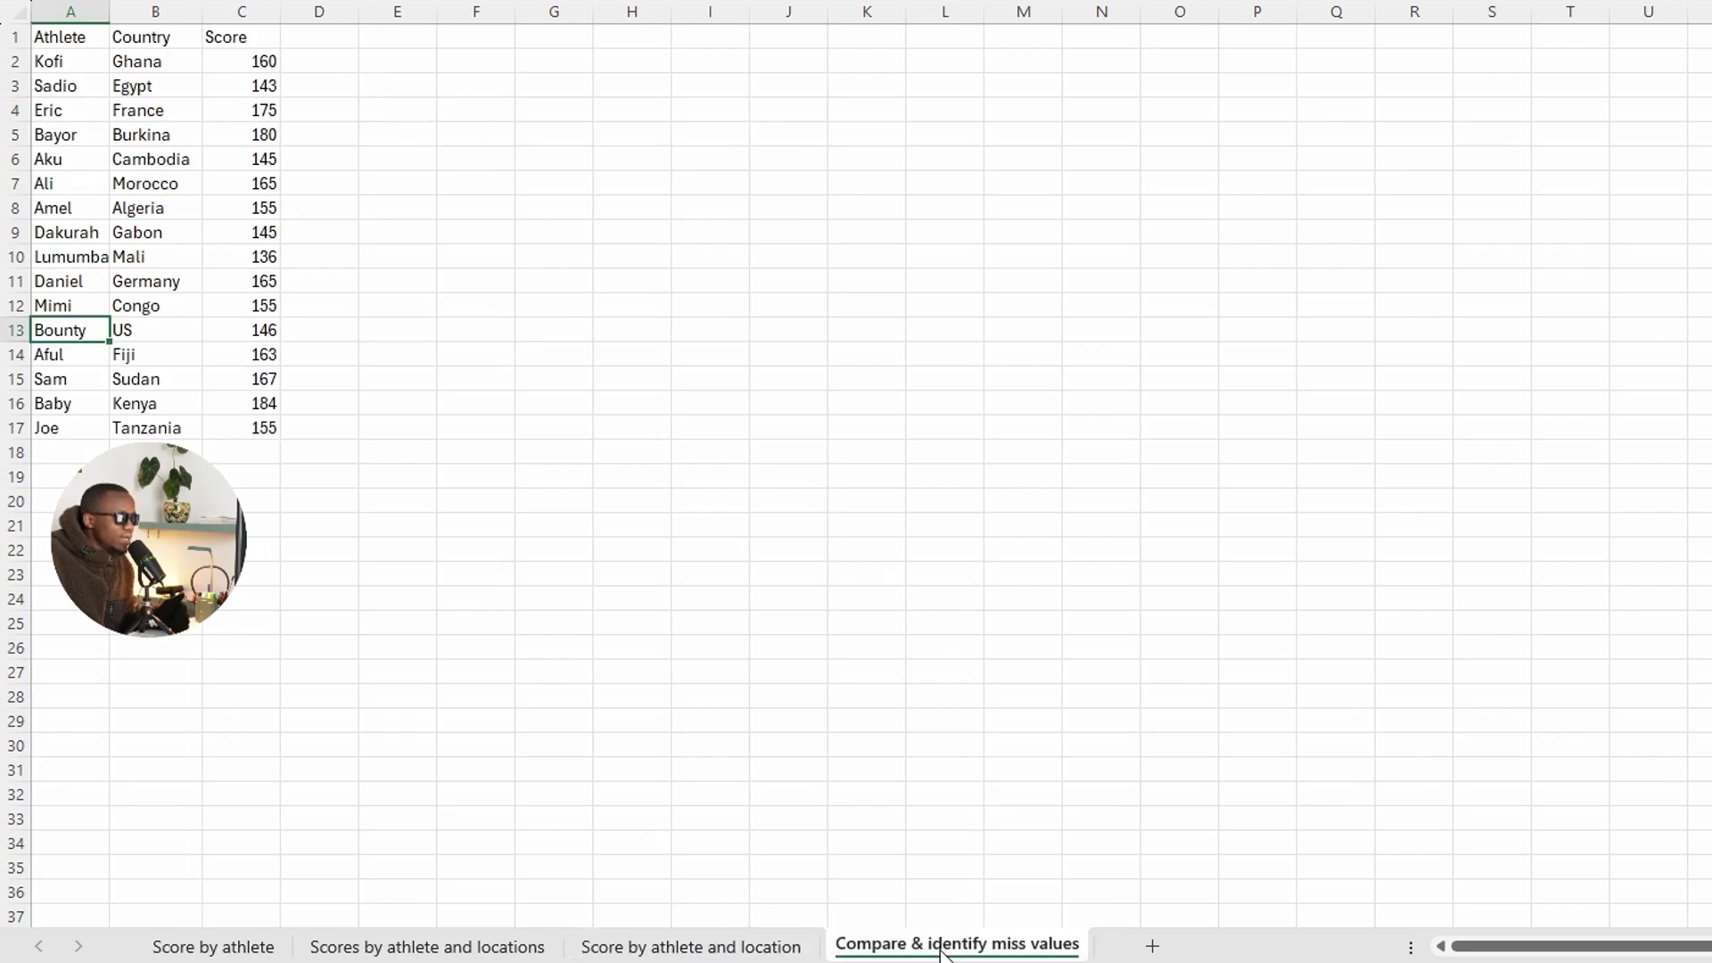
pyautogui.click(665, 946)
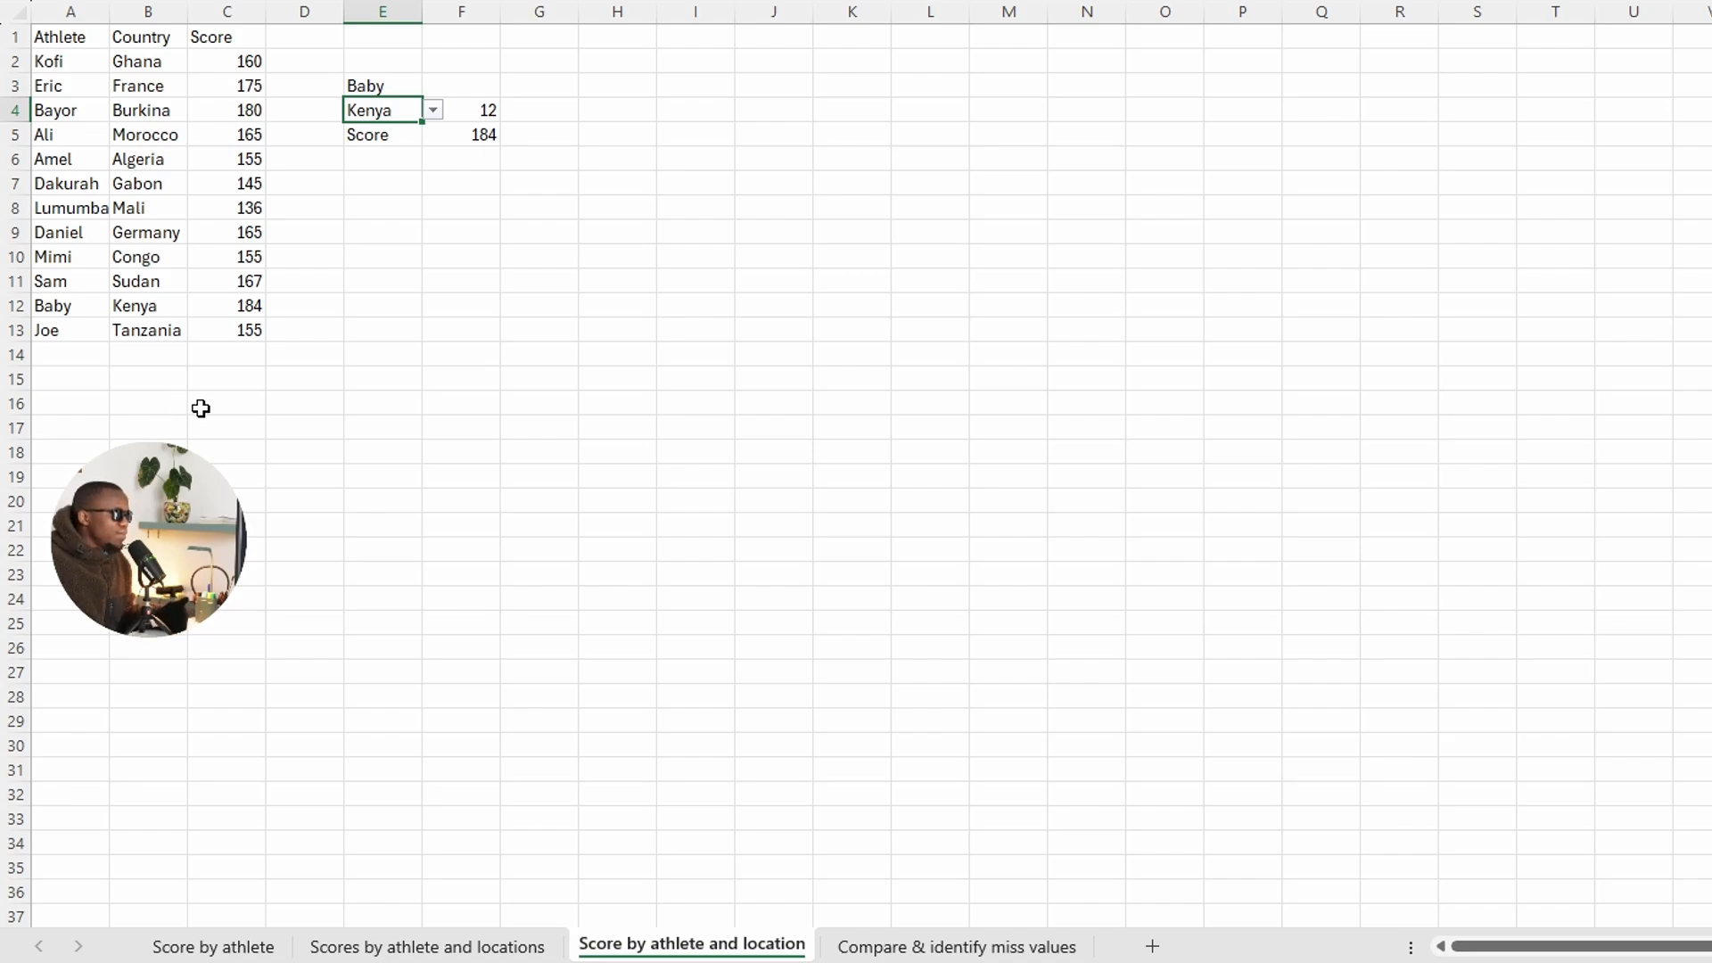
# Step: On the Compare & identify miss values sheet, insert a new column between Athlete and Country and give it the header Compare
pyautogui.click(948, 945)
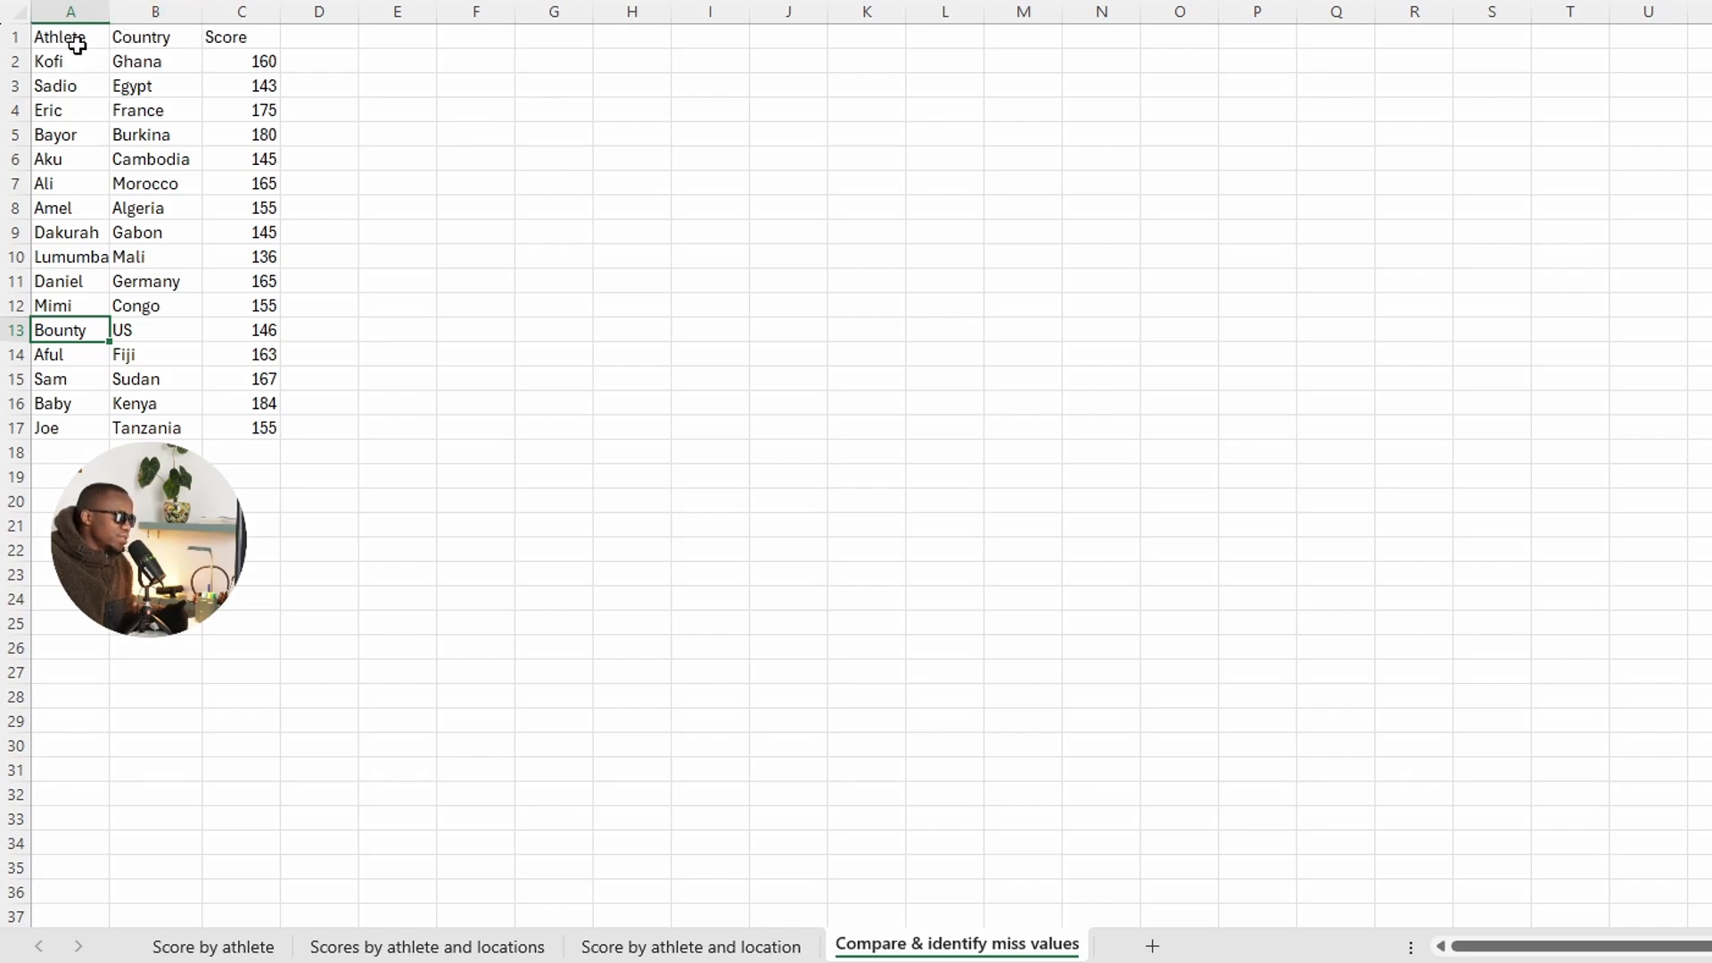
pyautogui.click(164, 8)
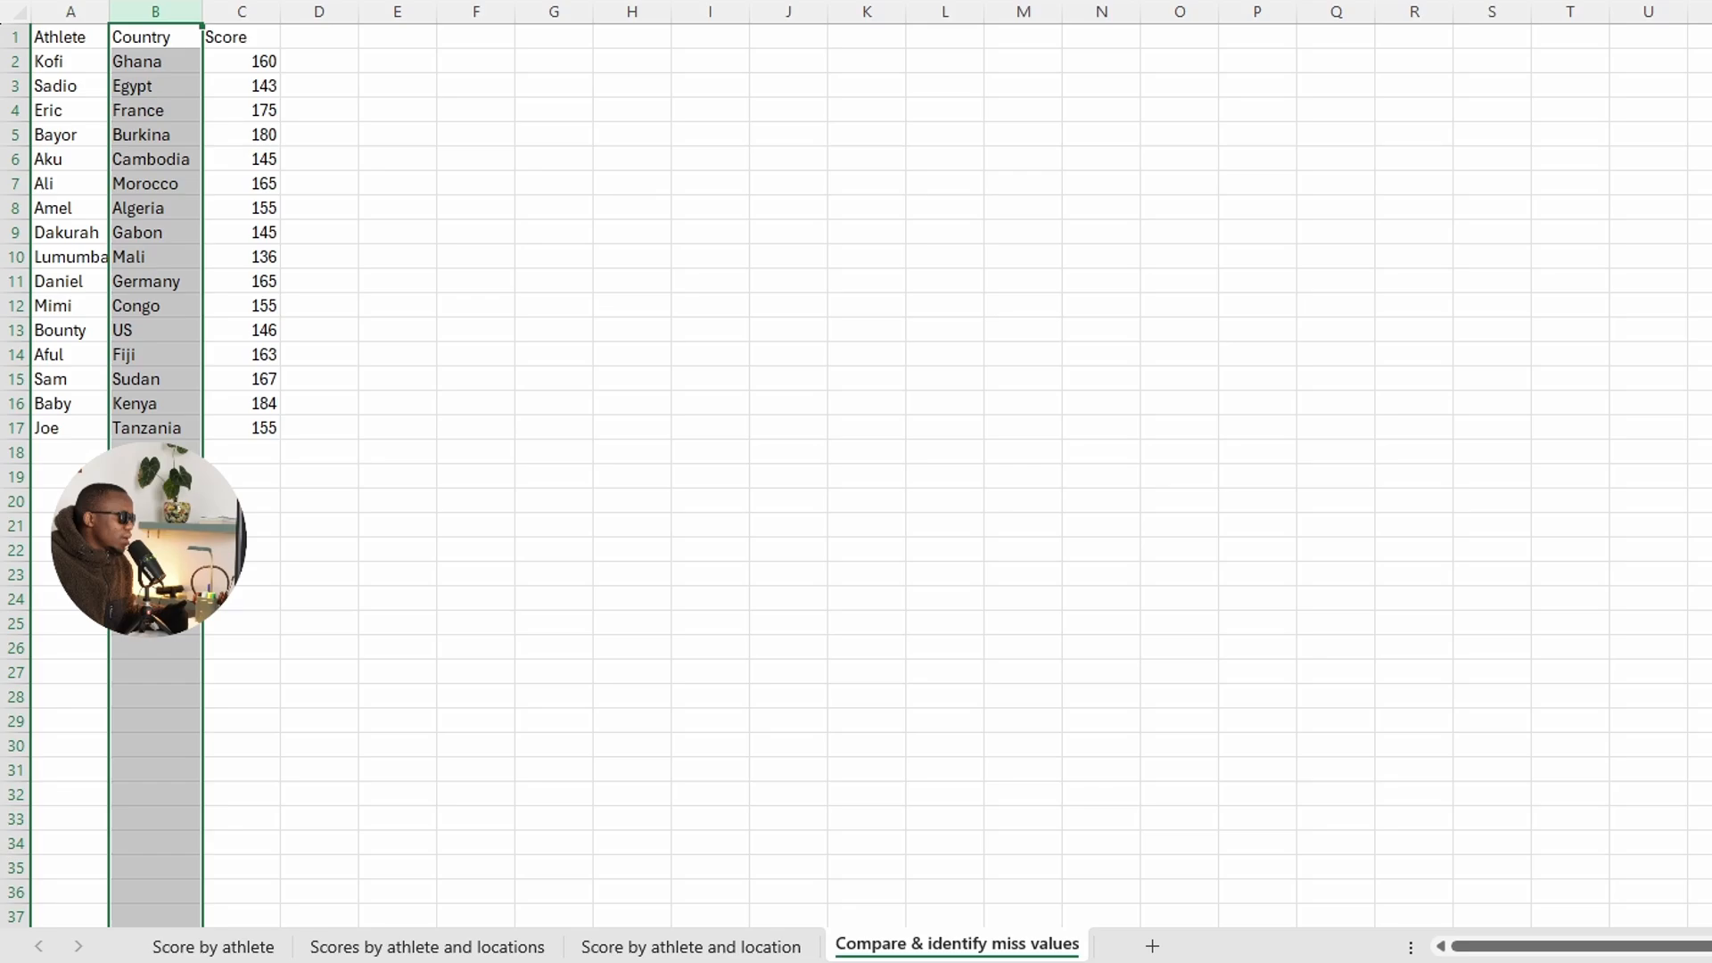
pyautogui.rightClick(160, 13)
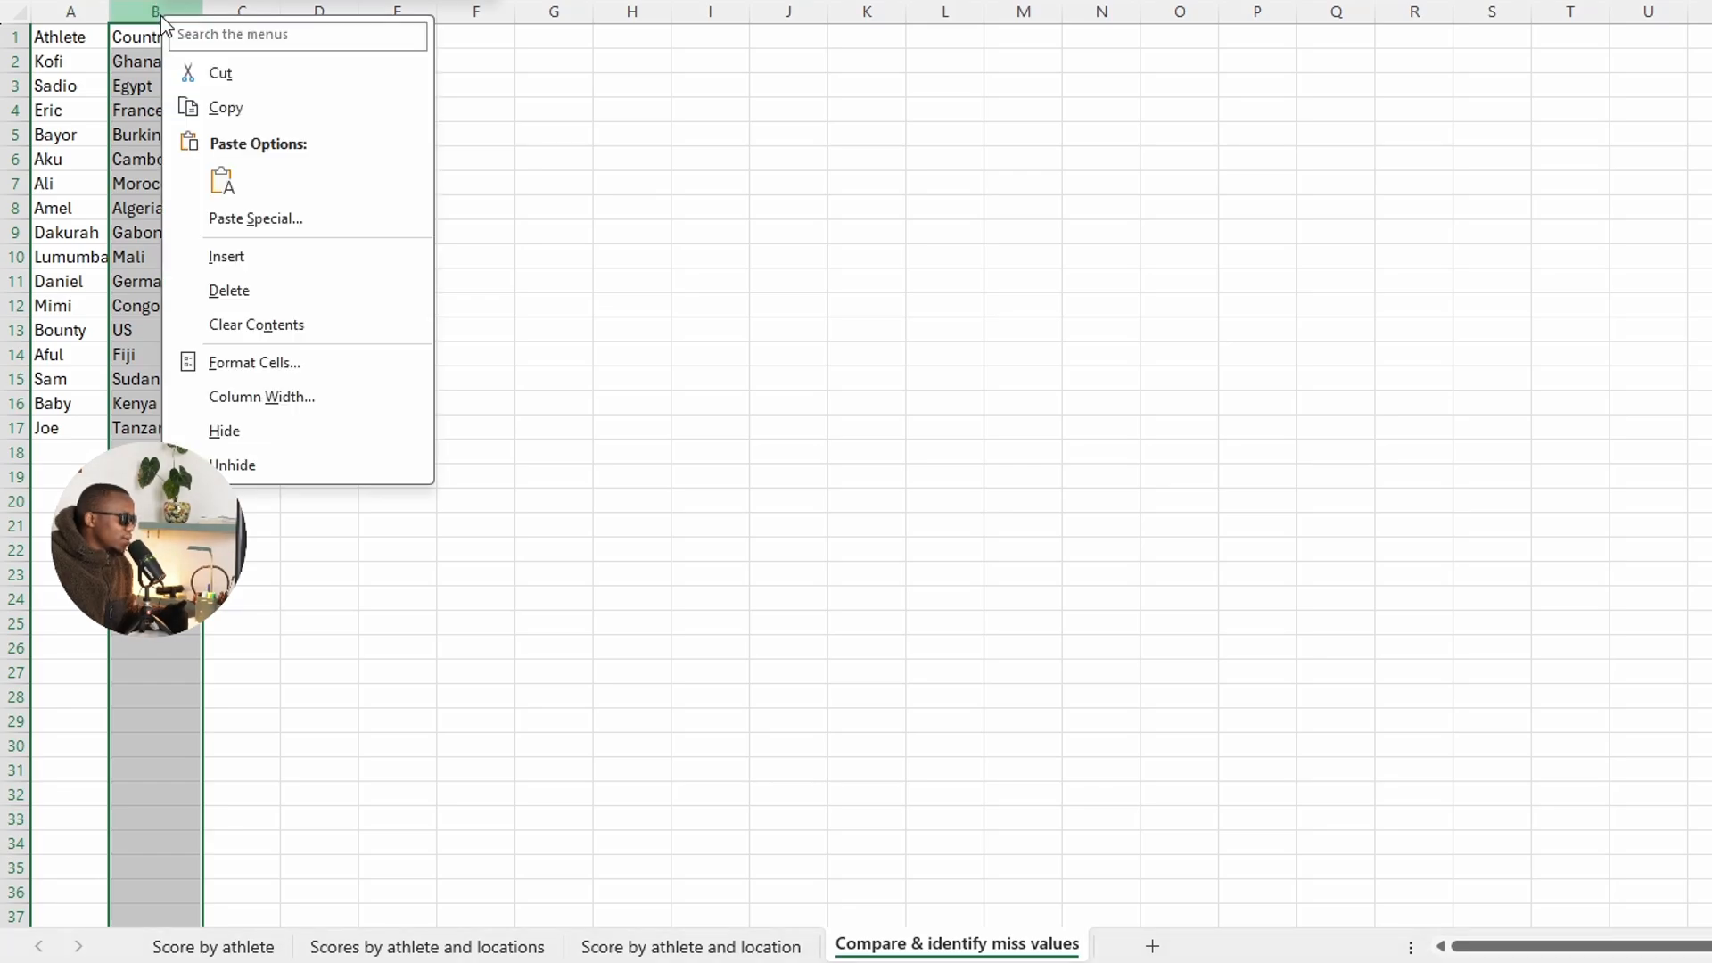
pyautogui.click(239, 257)
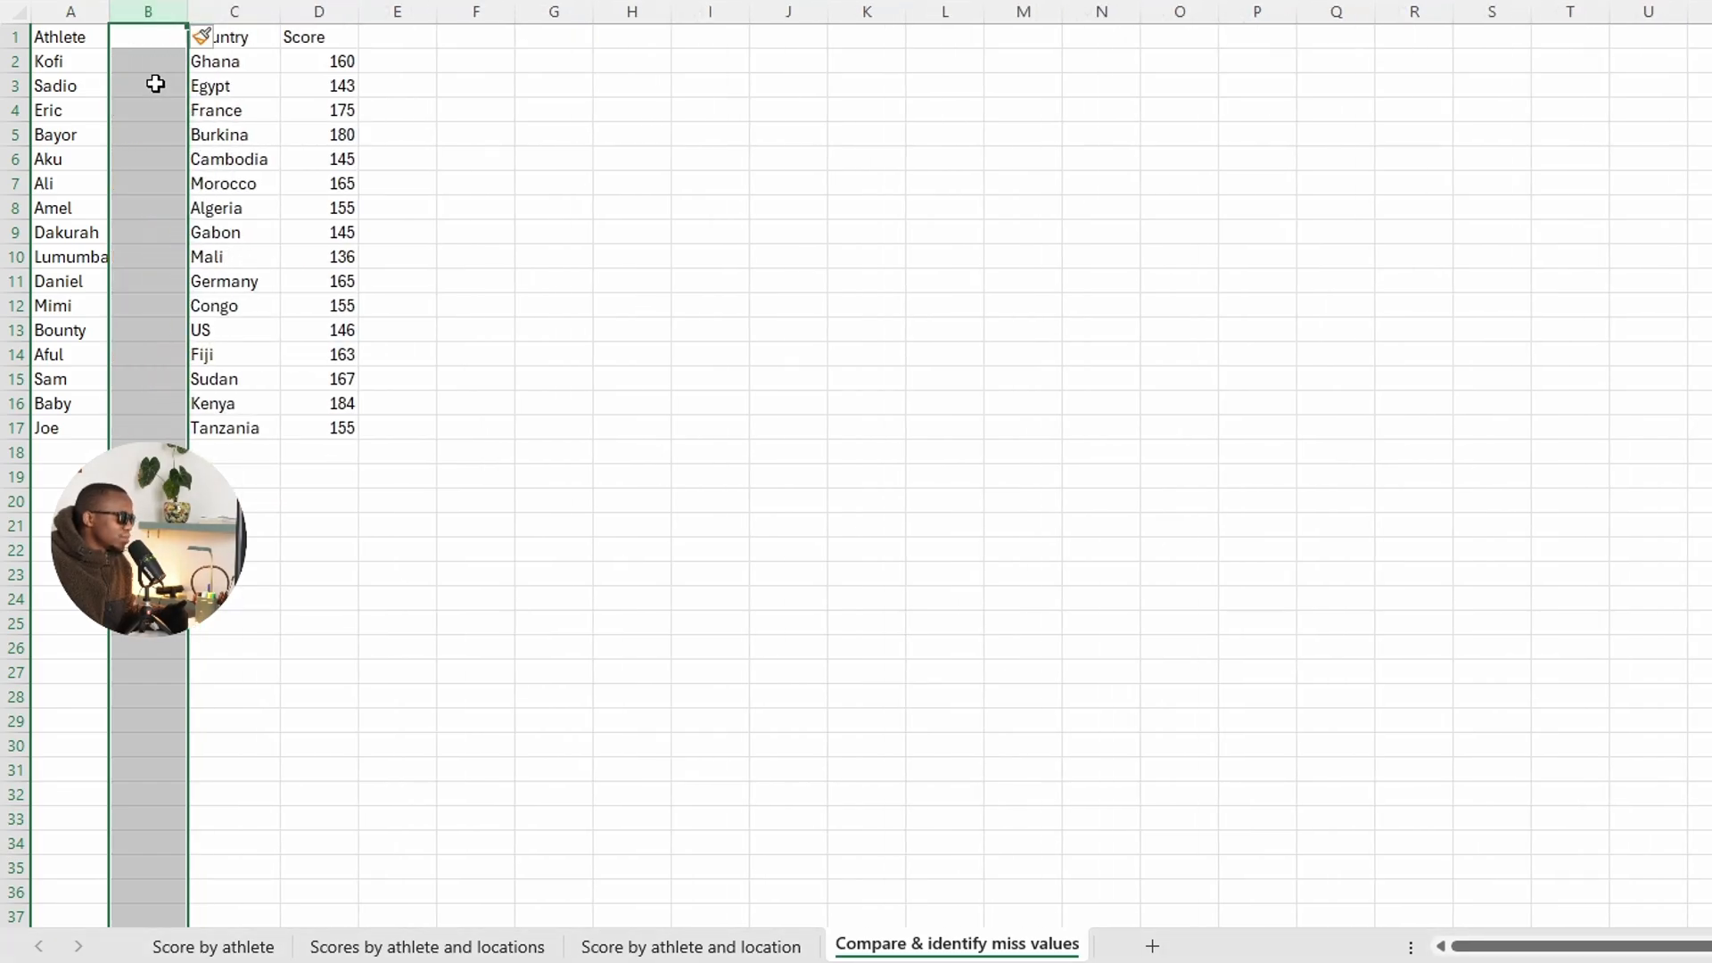
pyautogui.click(133, 37)
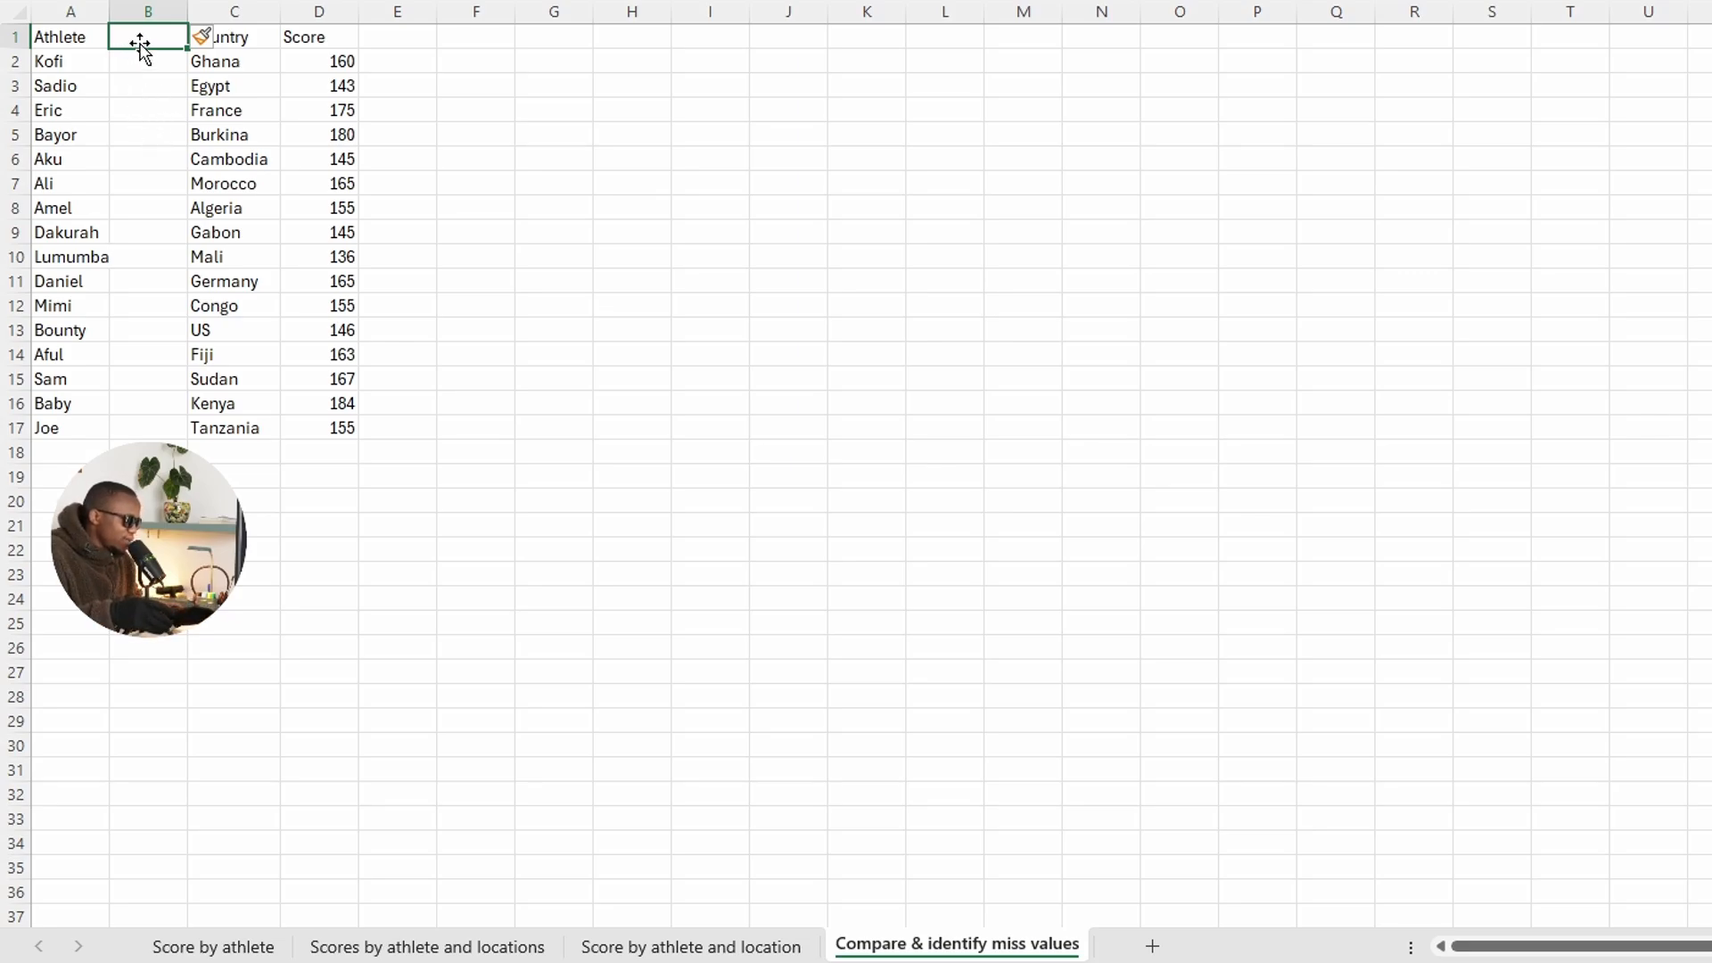
pyautogui.write('C')
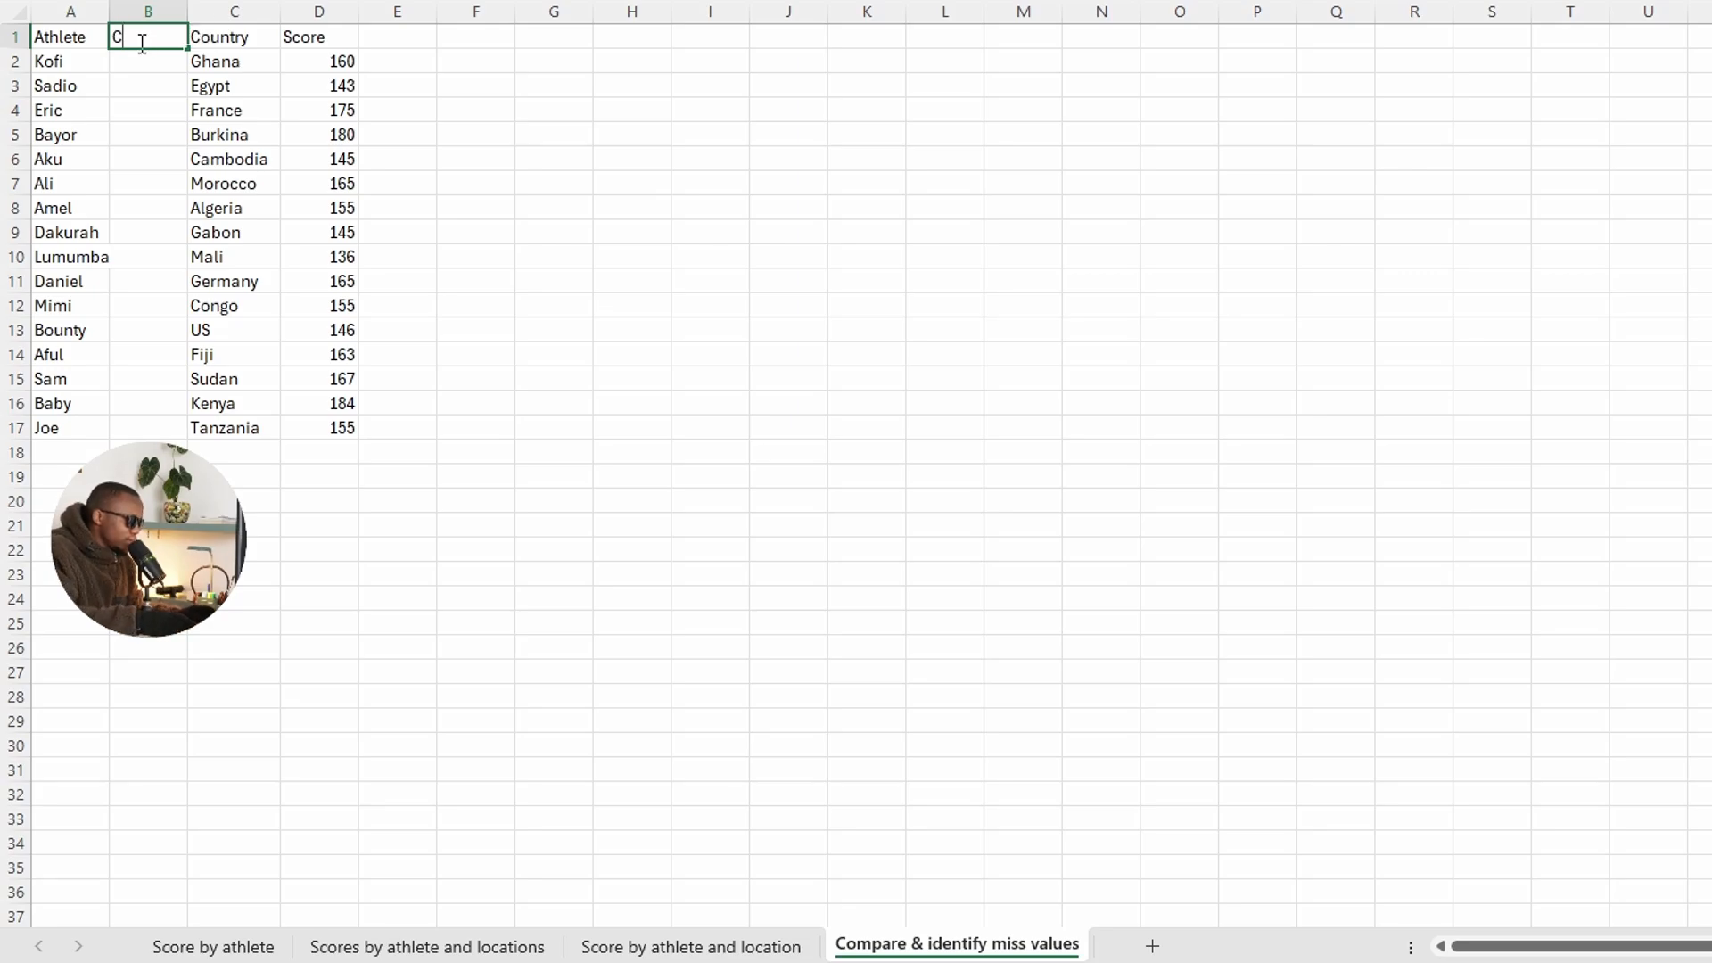
pyautogui.write('ompare')
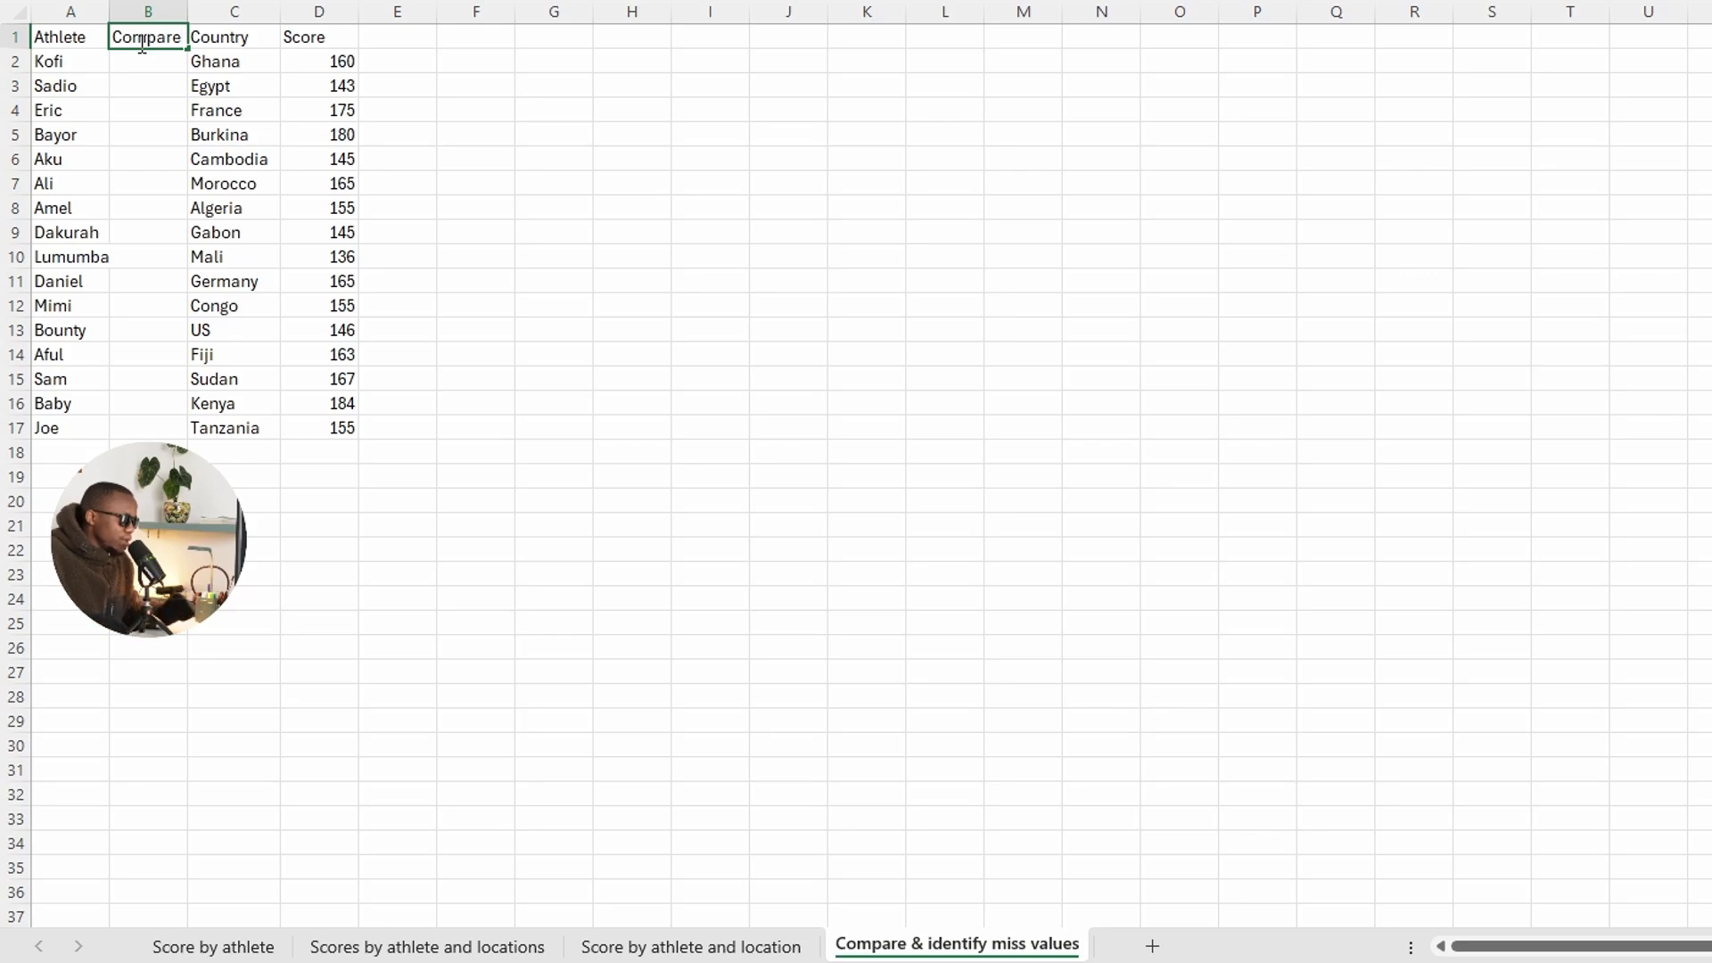
pyautogui.click(135, 63)
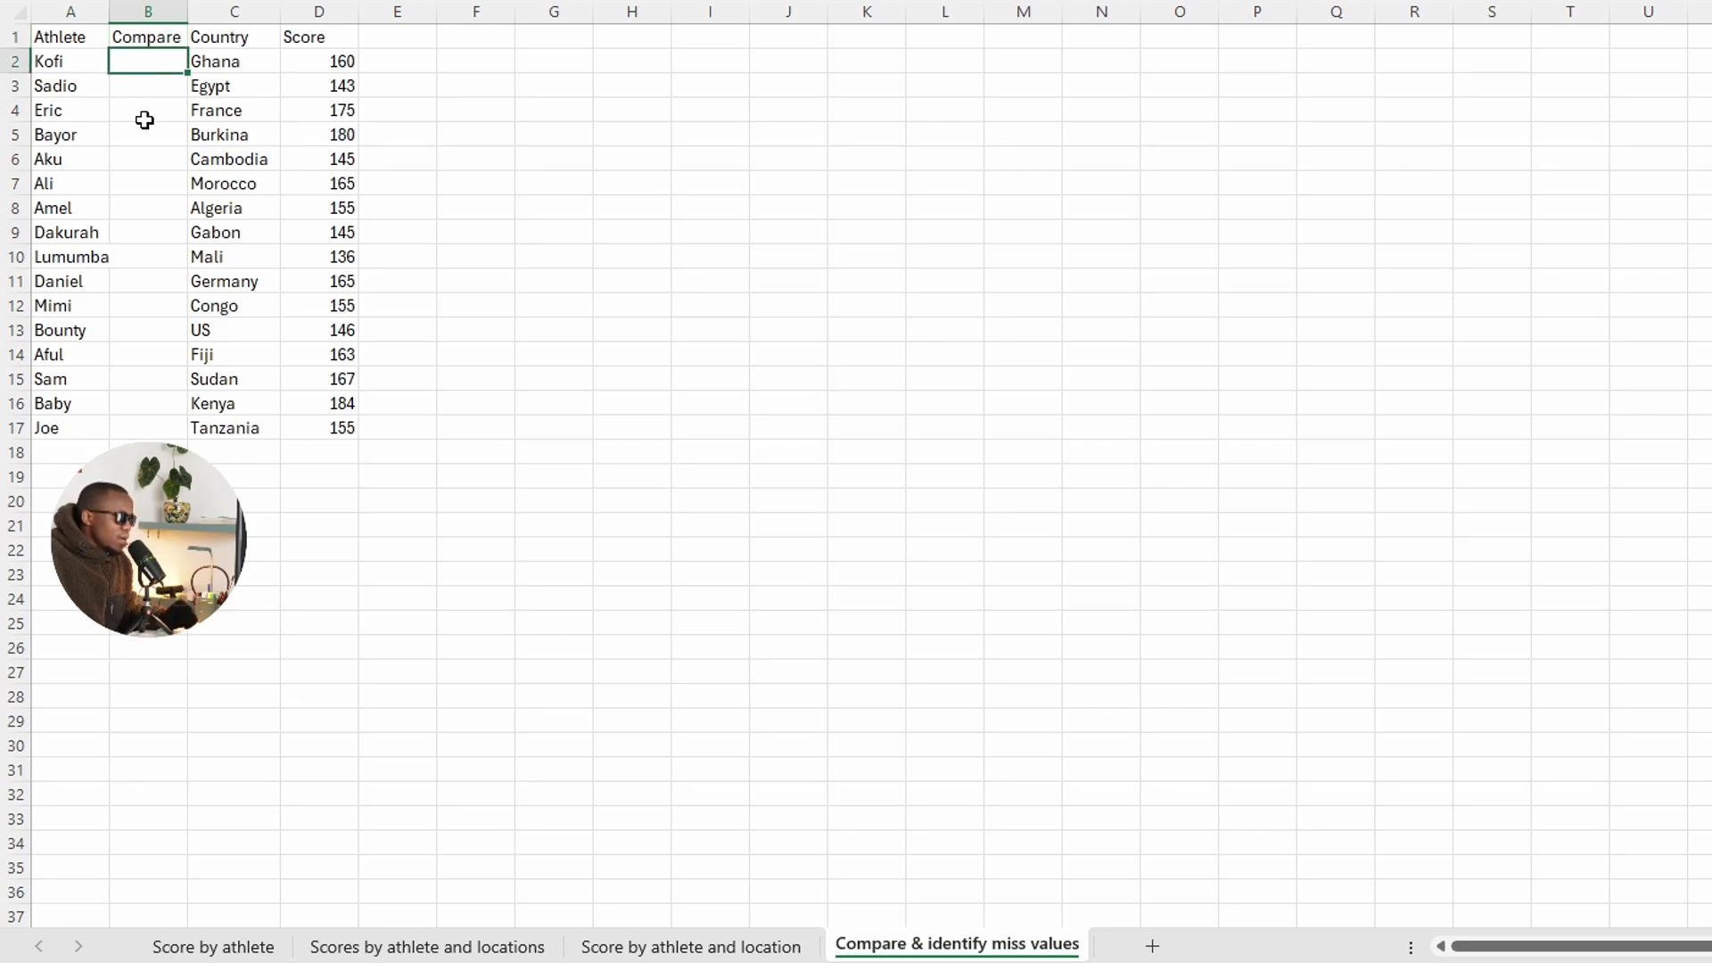
# Step: Examine how rows 7 and 8 intersect the Country column to locate individual values in the athlete table
pyautogui.click(156, 87)
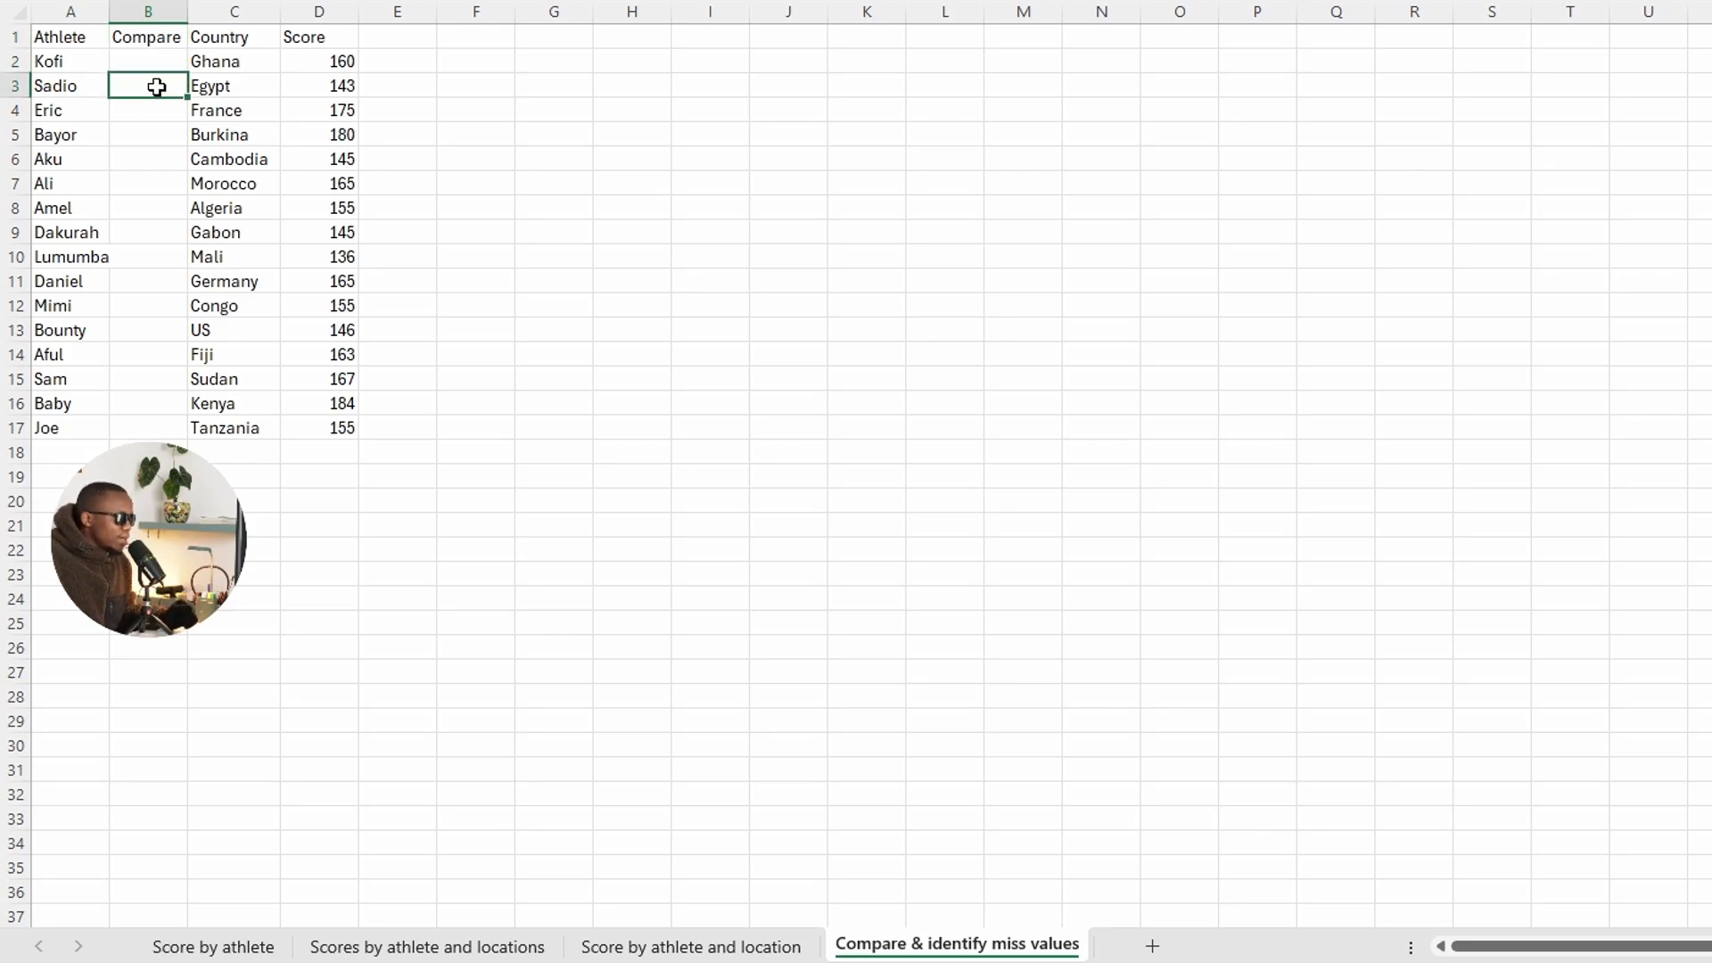
pyautogui.click(141, 62)
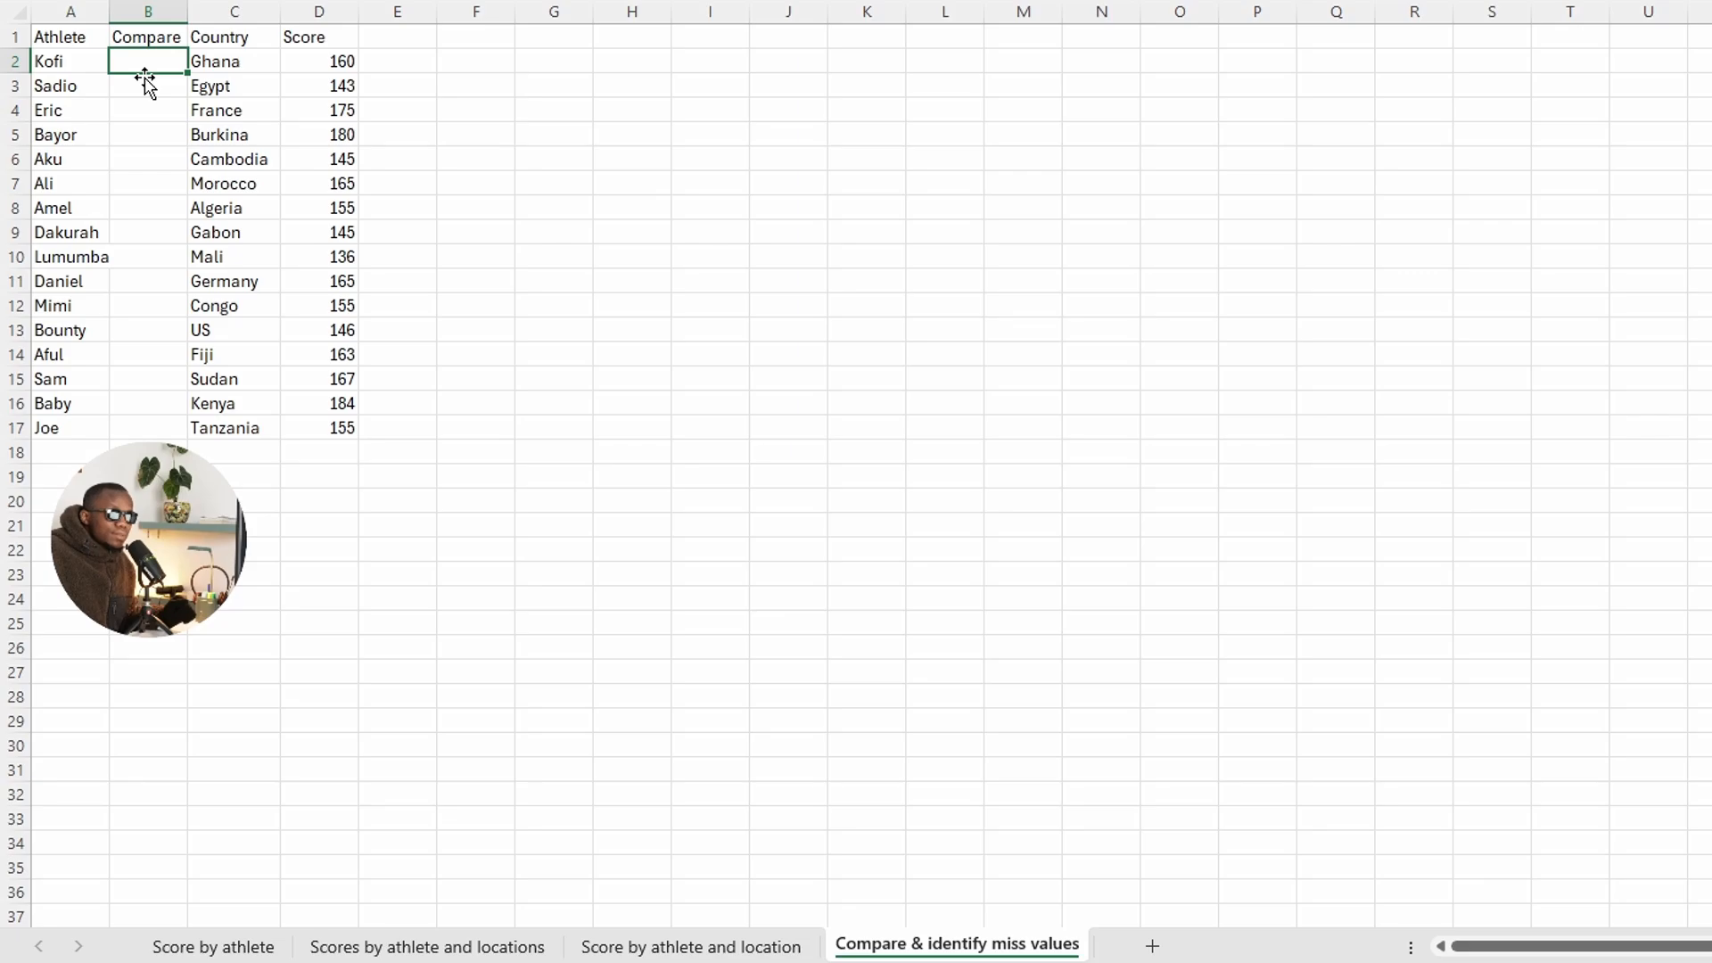
pyautogui.click(235, 186)
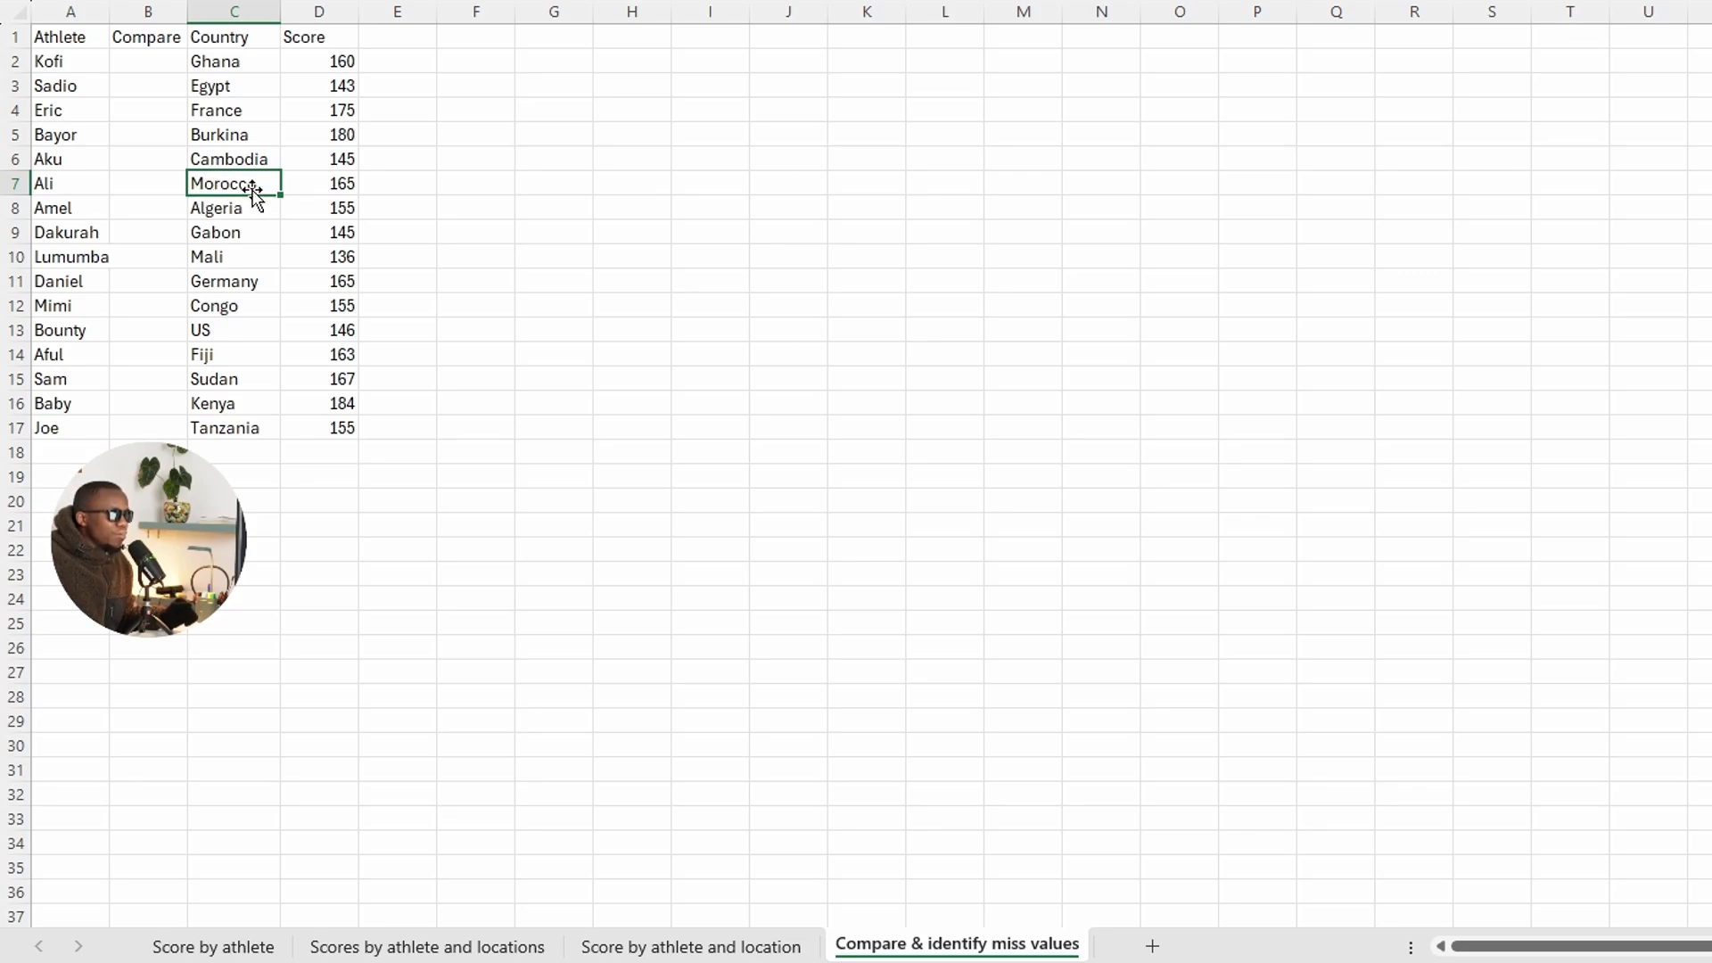
pyautogui.click(13, 185)
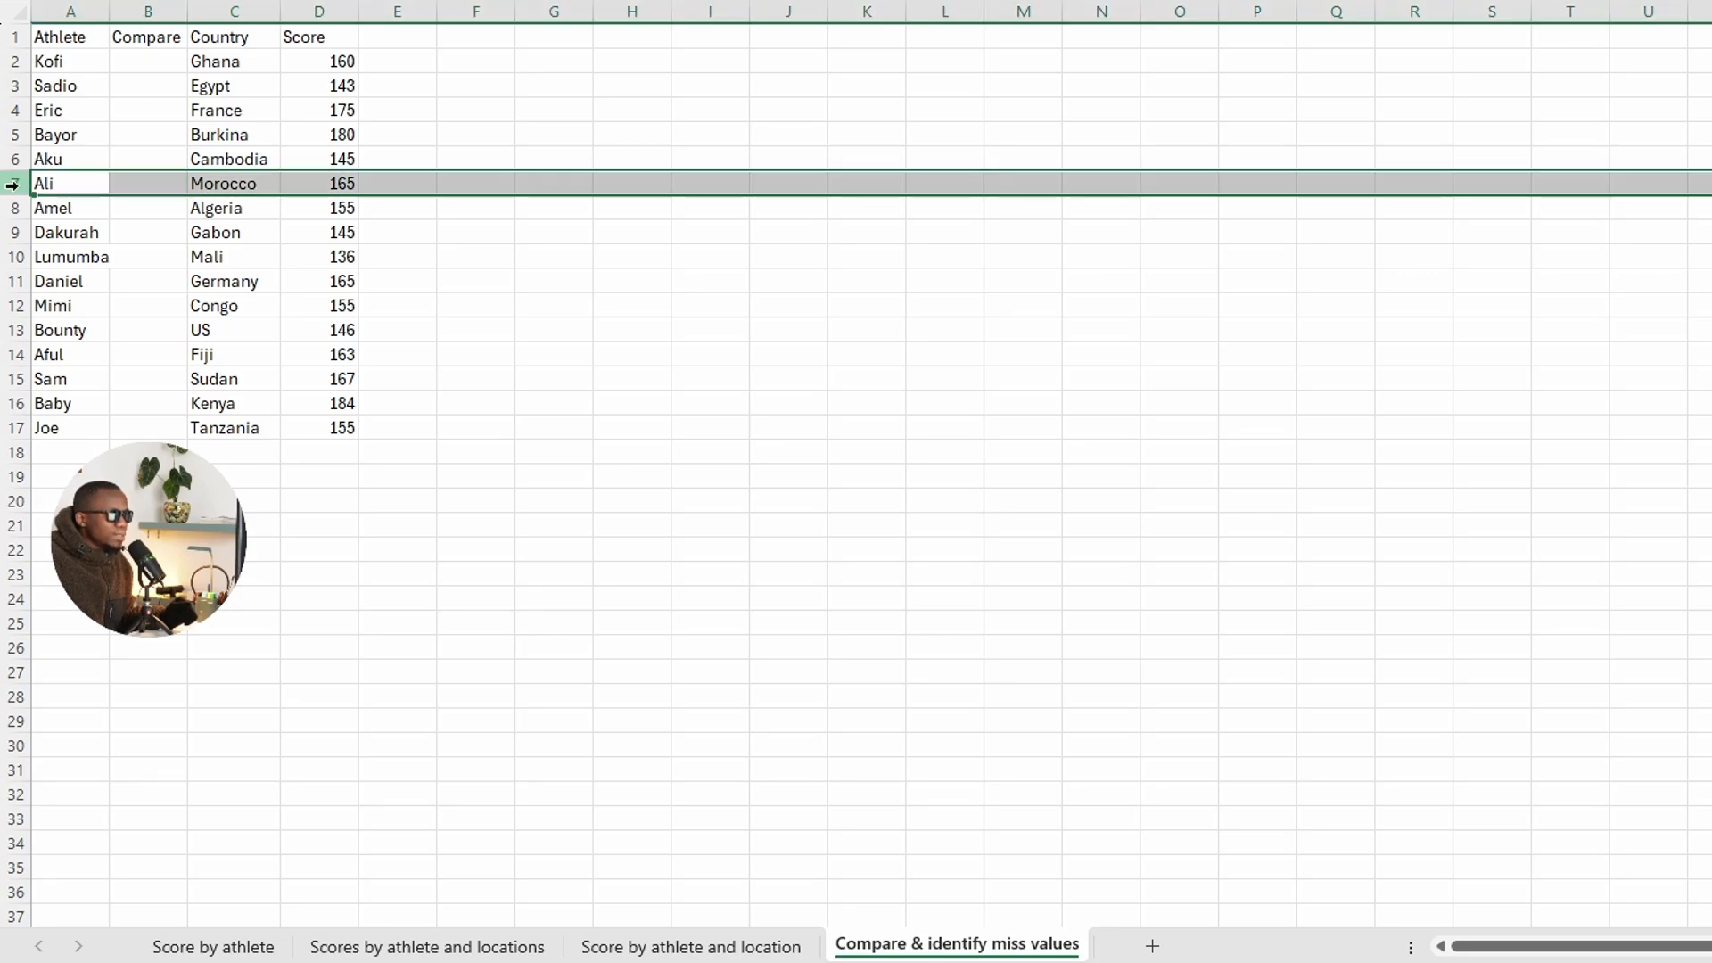
pyautogui.click(217, 9)
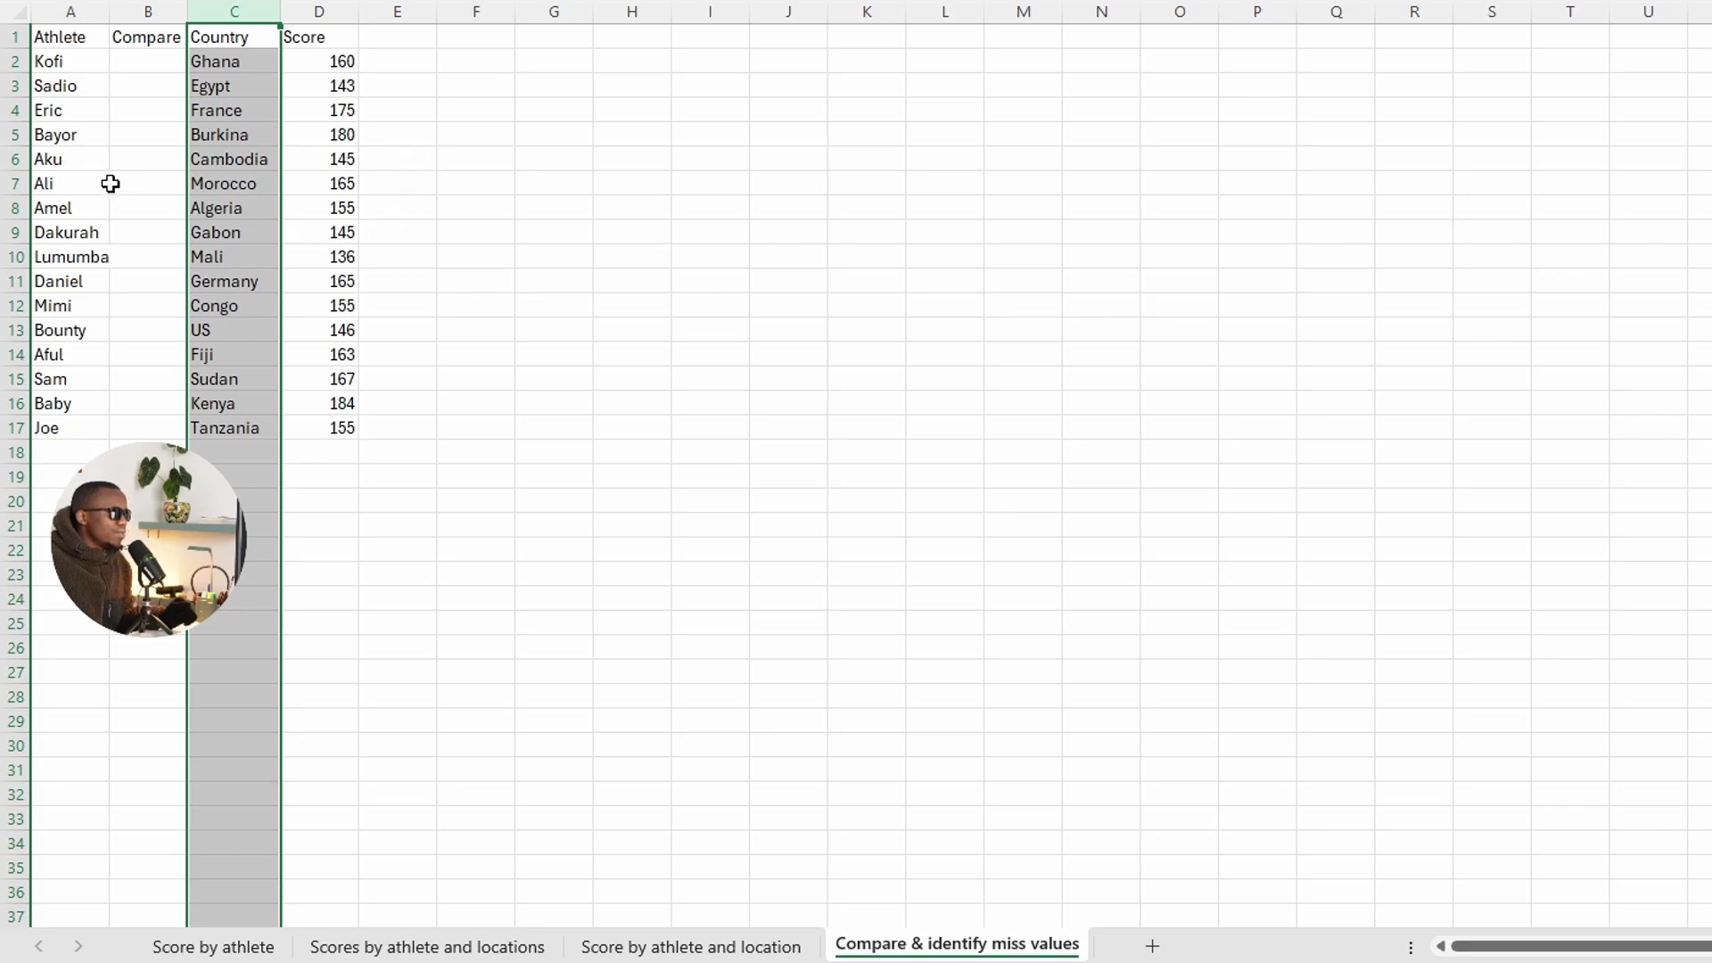
pyautogui.click(11, 174)
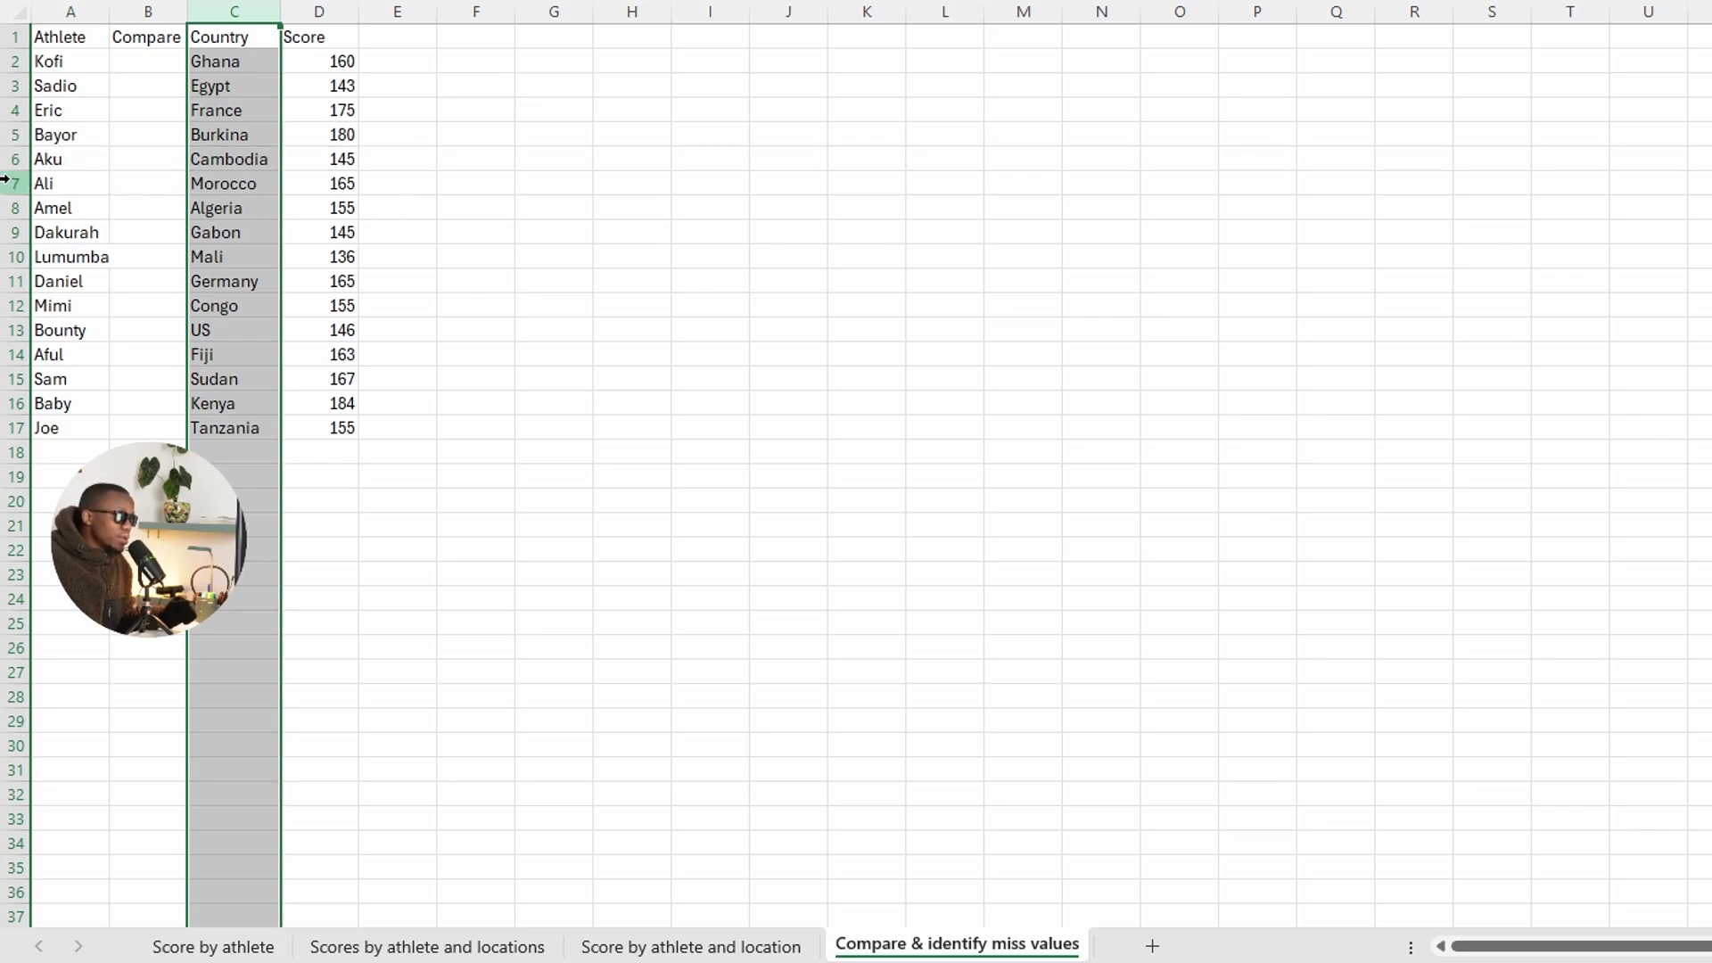
pyautogui.click(11, 185)
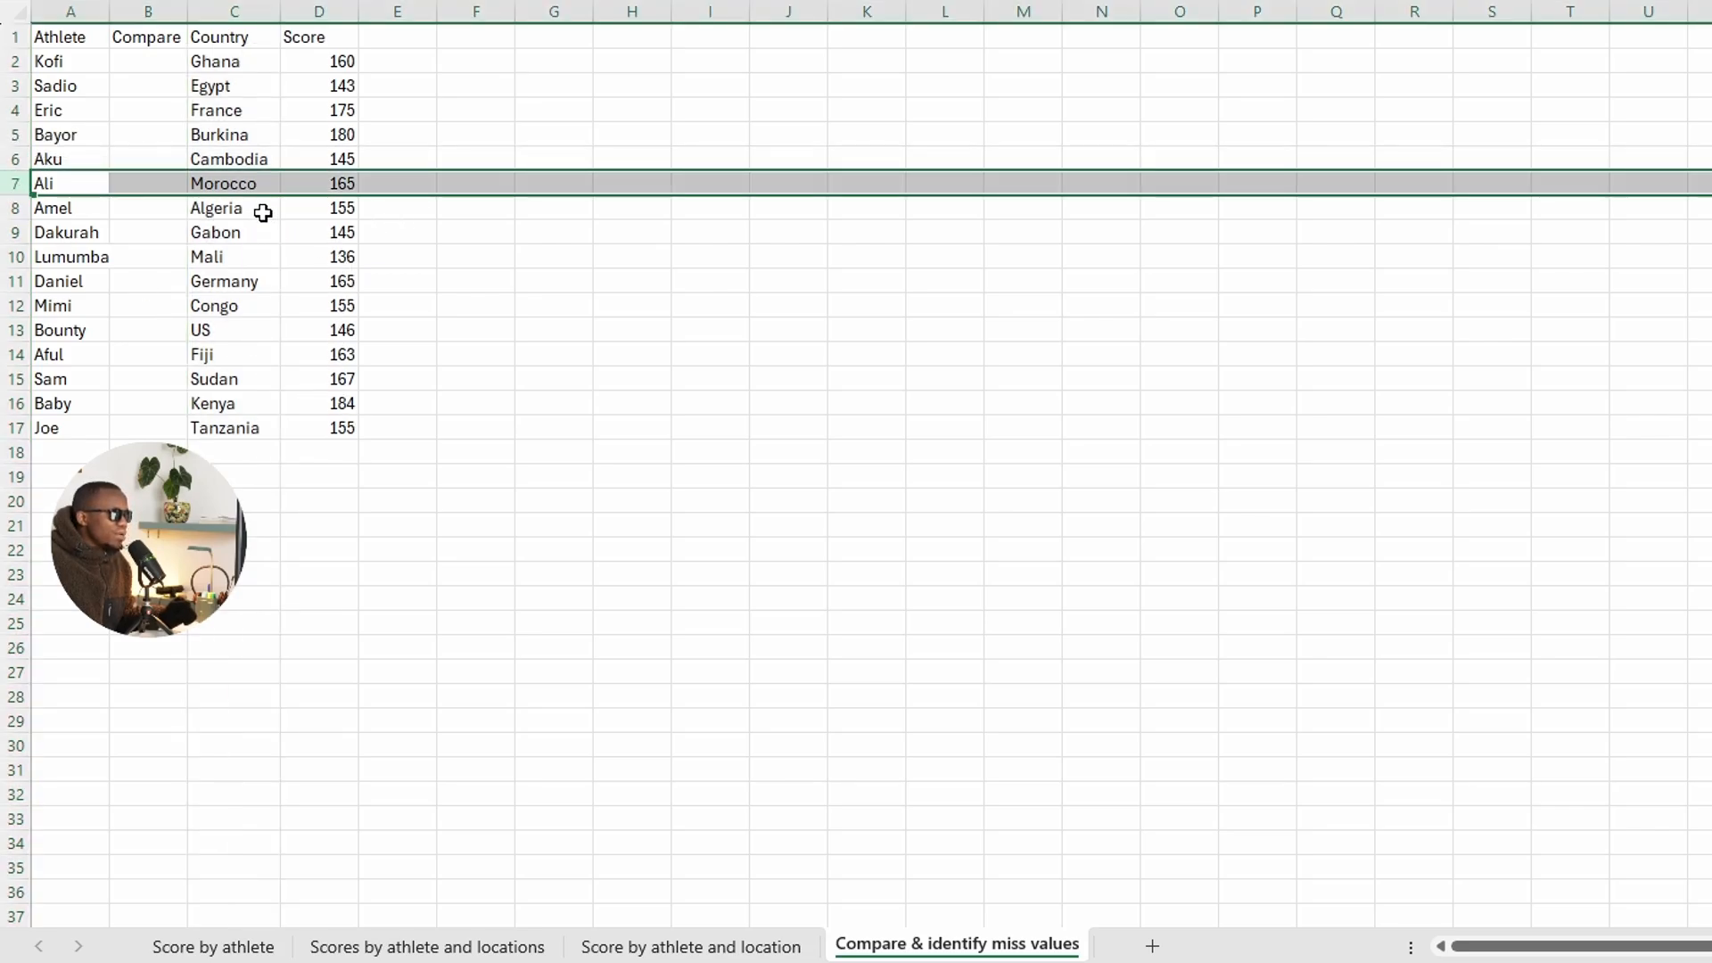
pyautogui.click(230, 186)
pyautogui.click(249, 11)
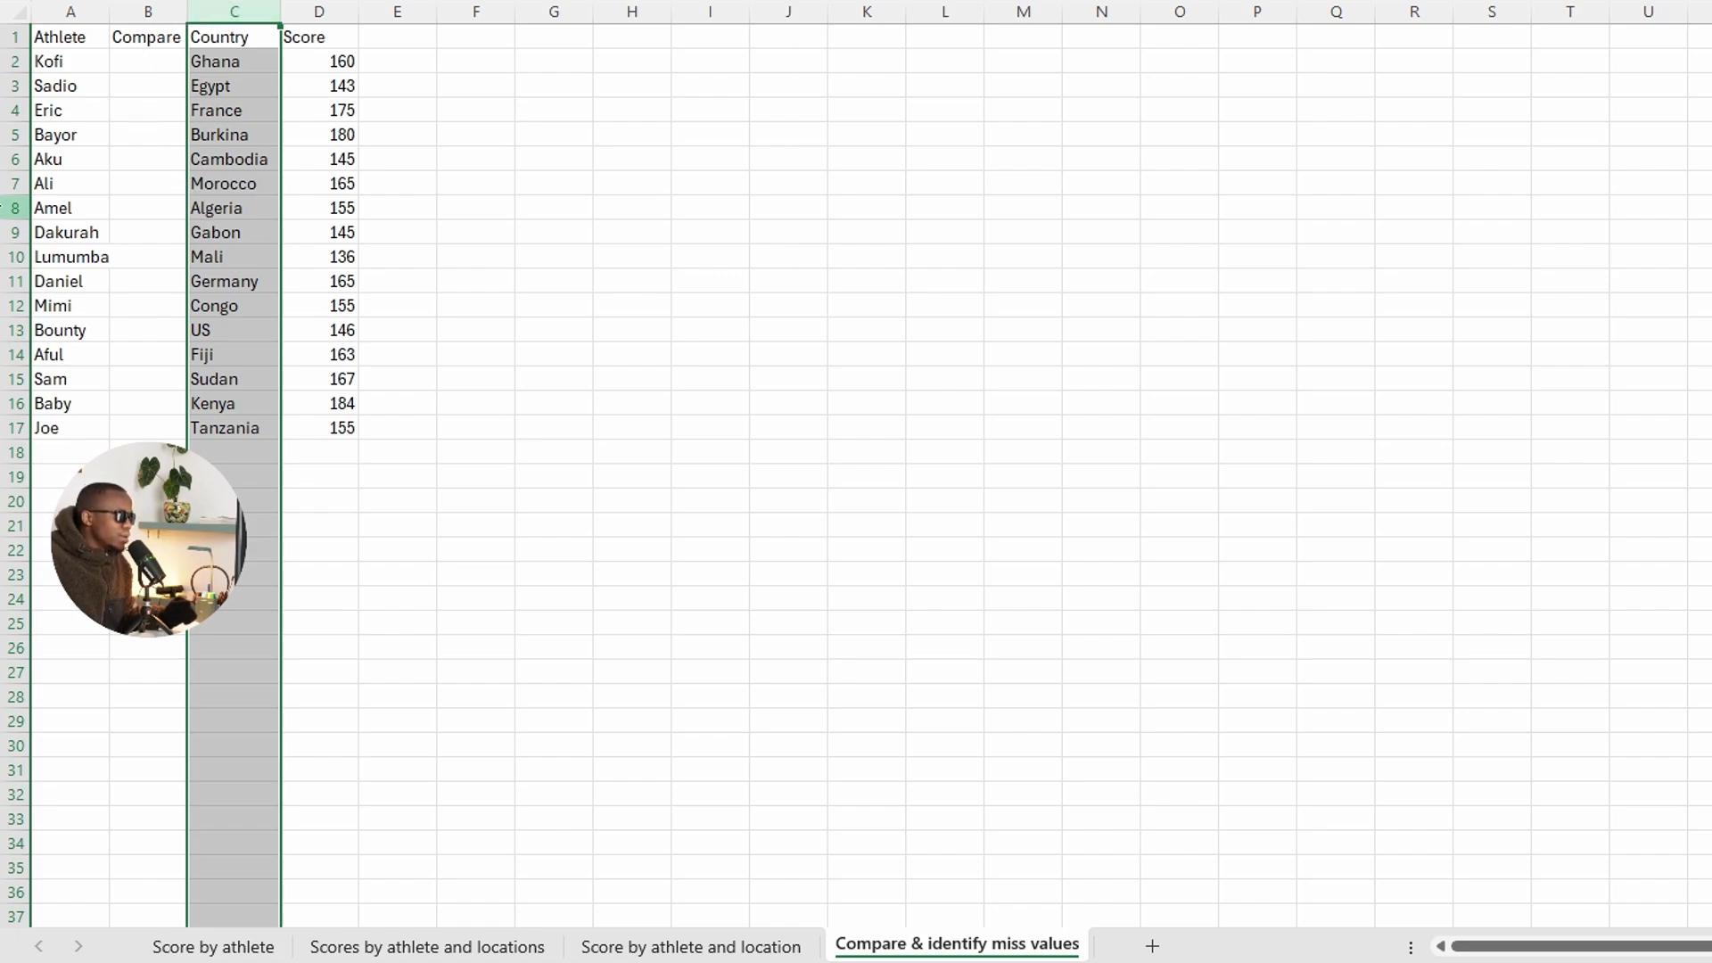
pyautogui.click(14, 208)
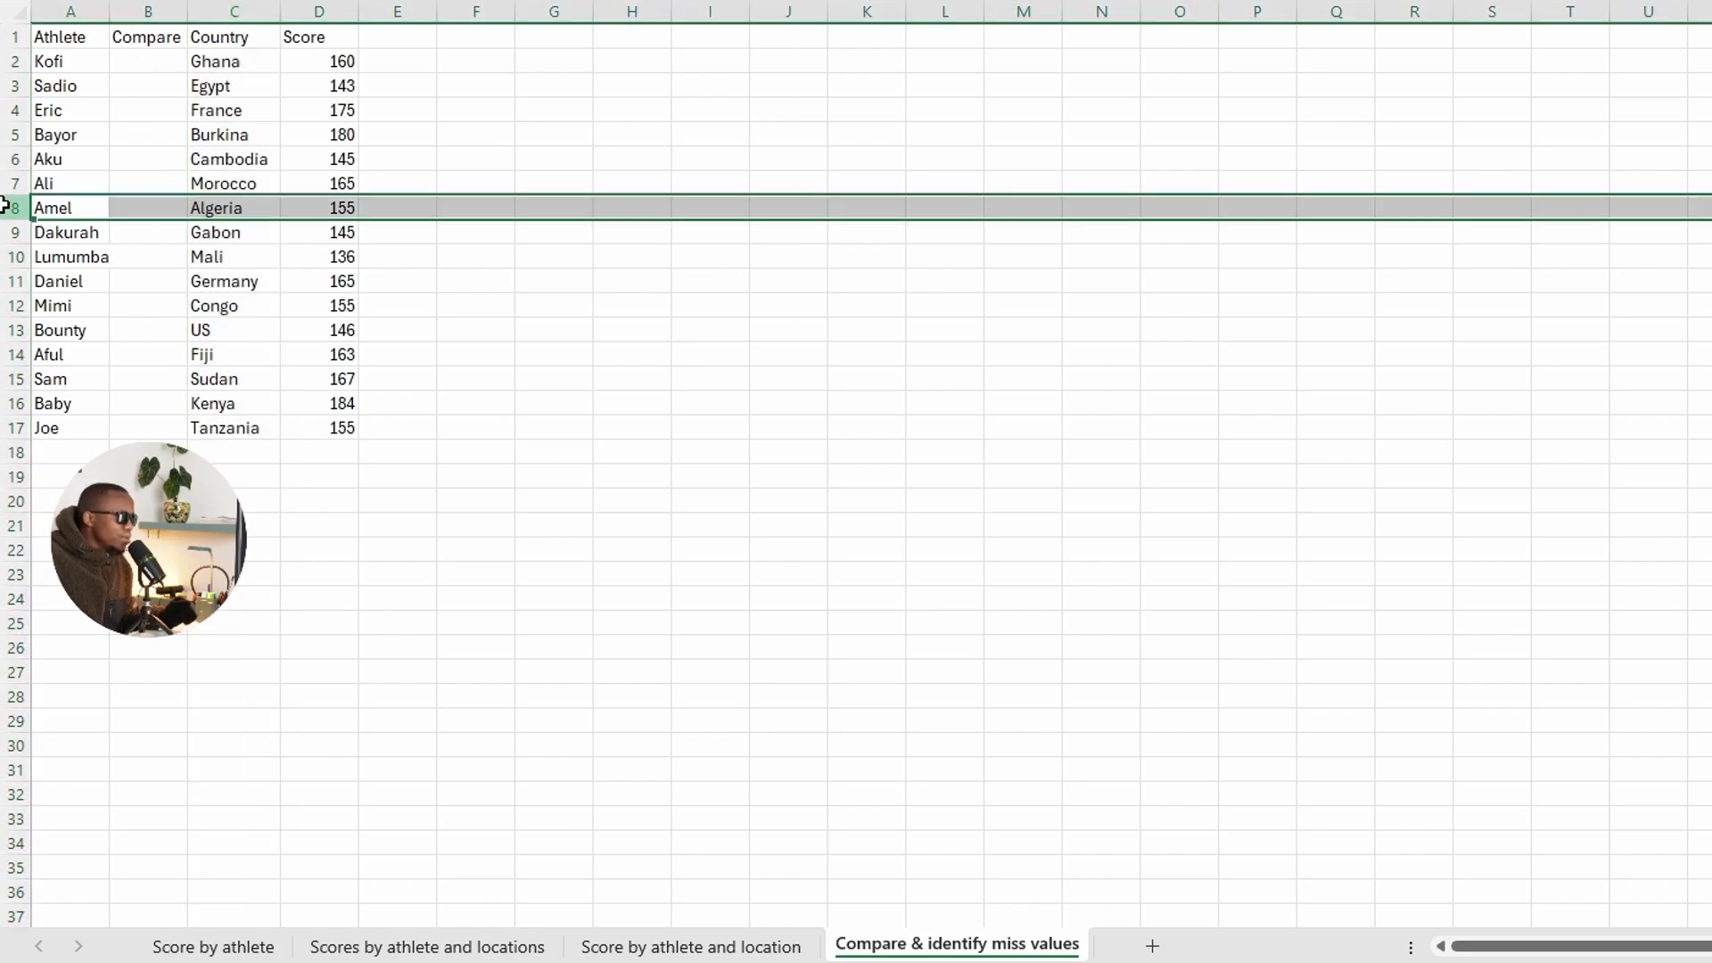
pyautogui.click(236, 13)
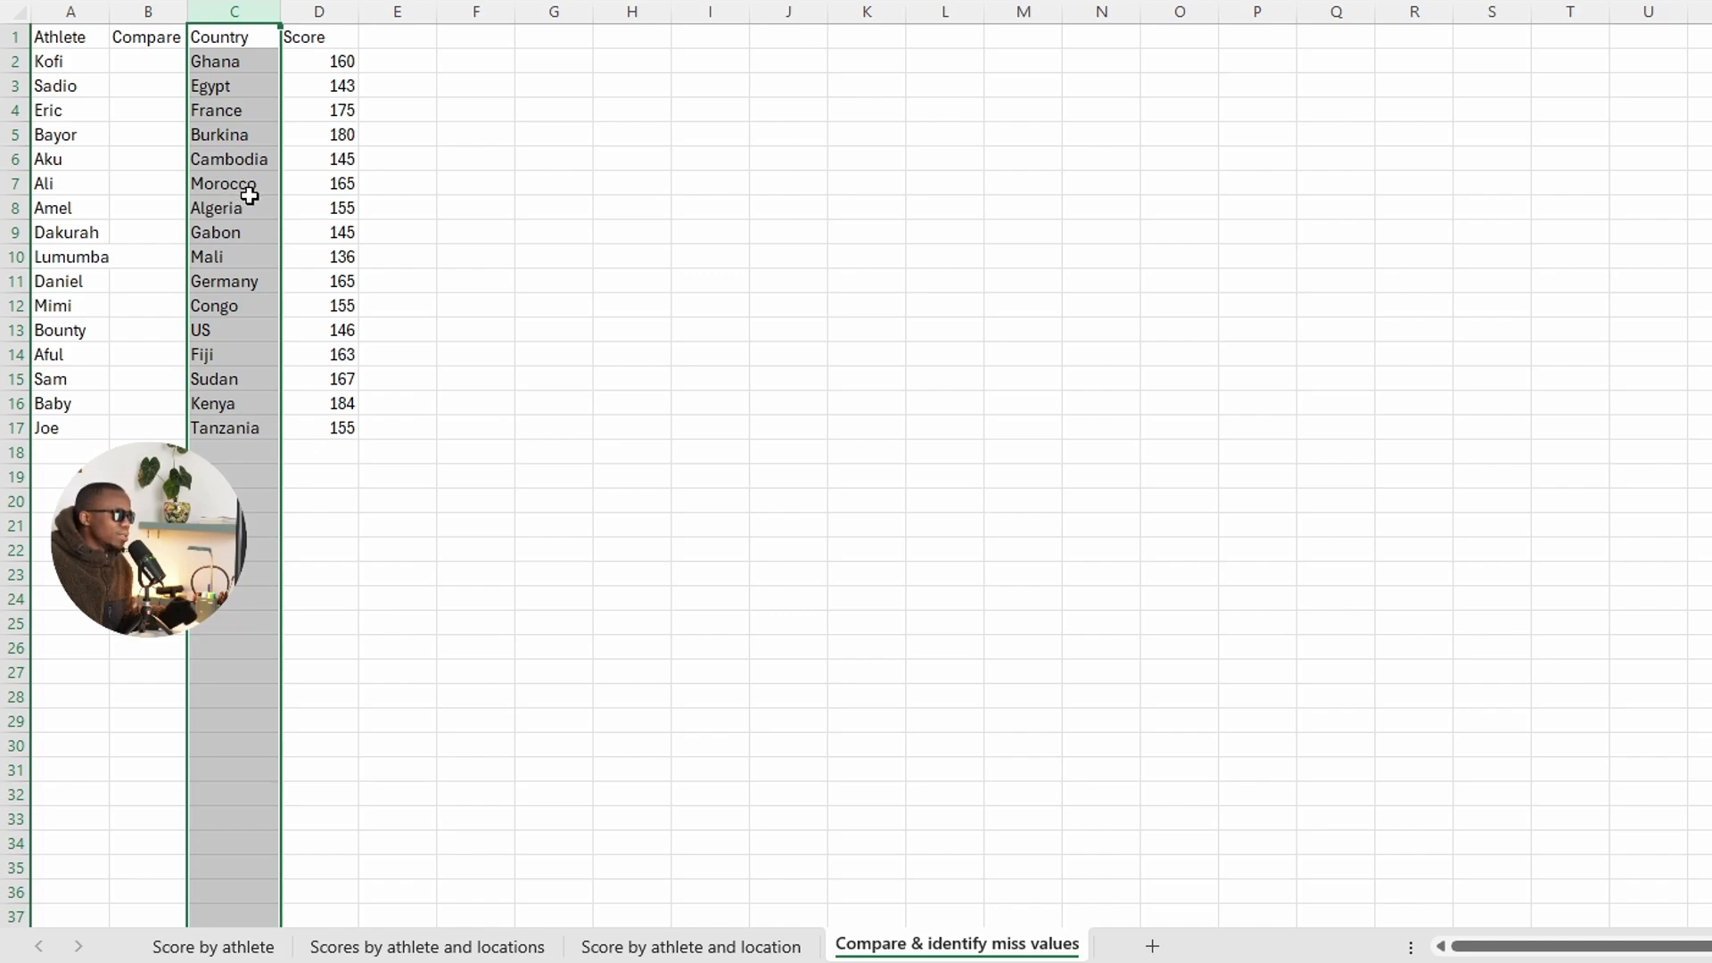
pyautogui.click(348, 214)
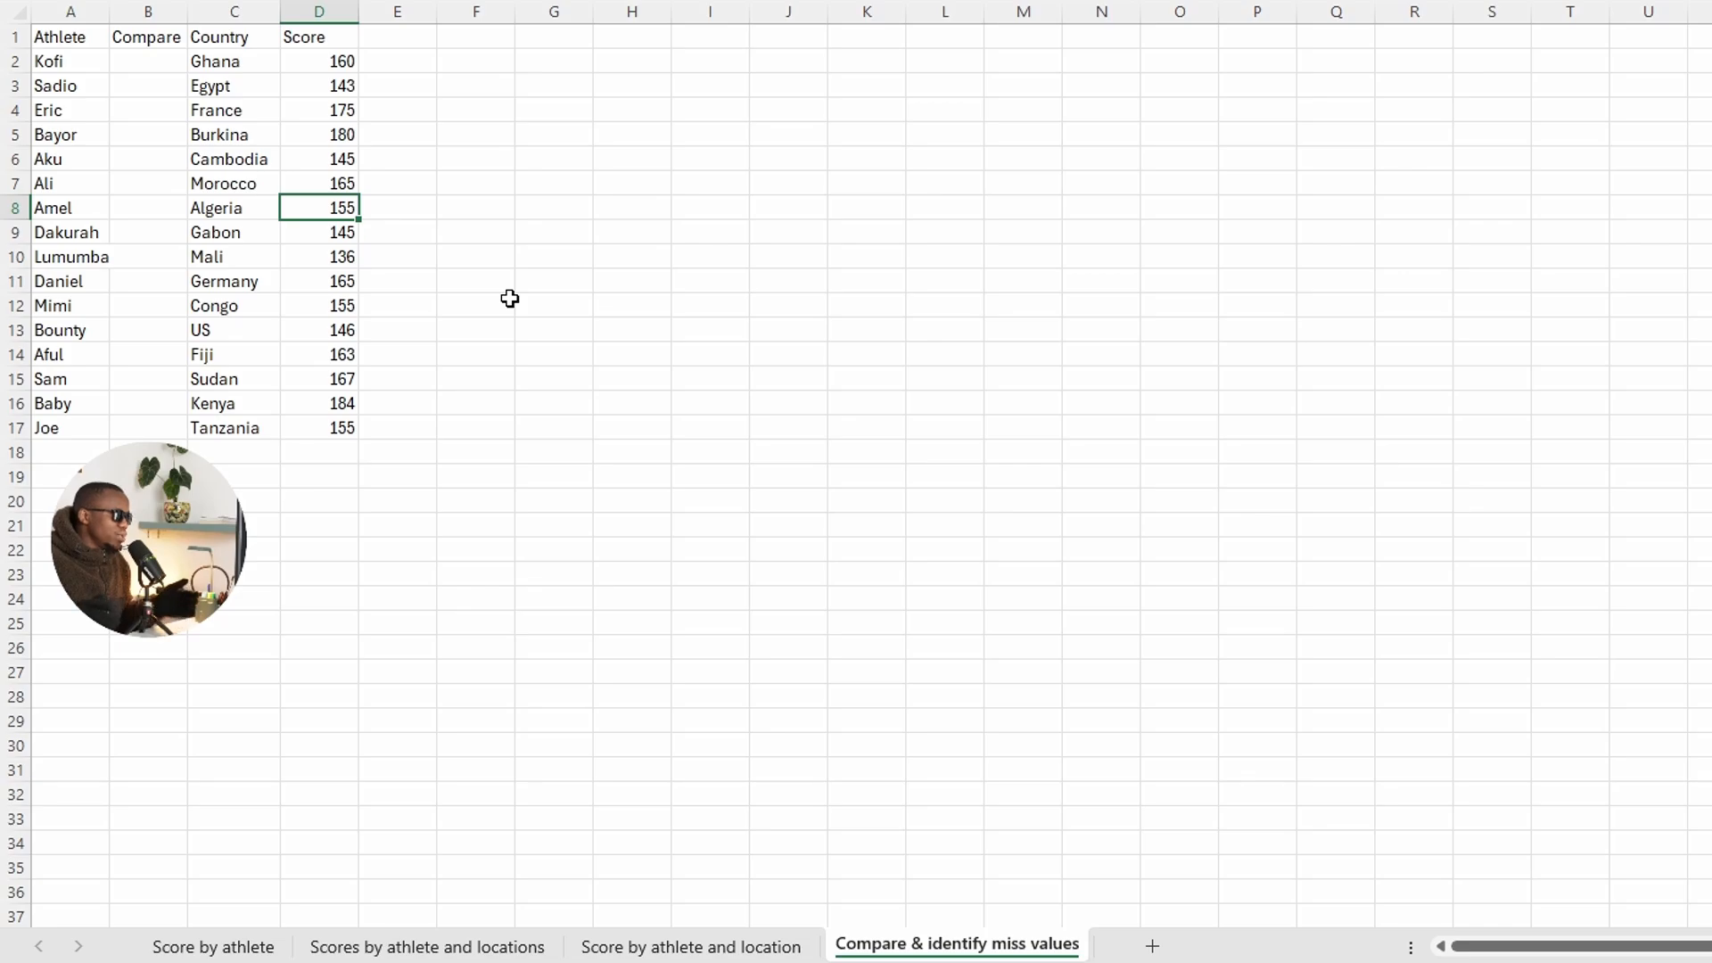
pyautogui.click(143, 59)
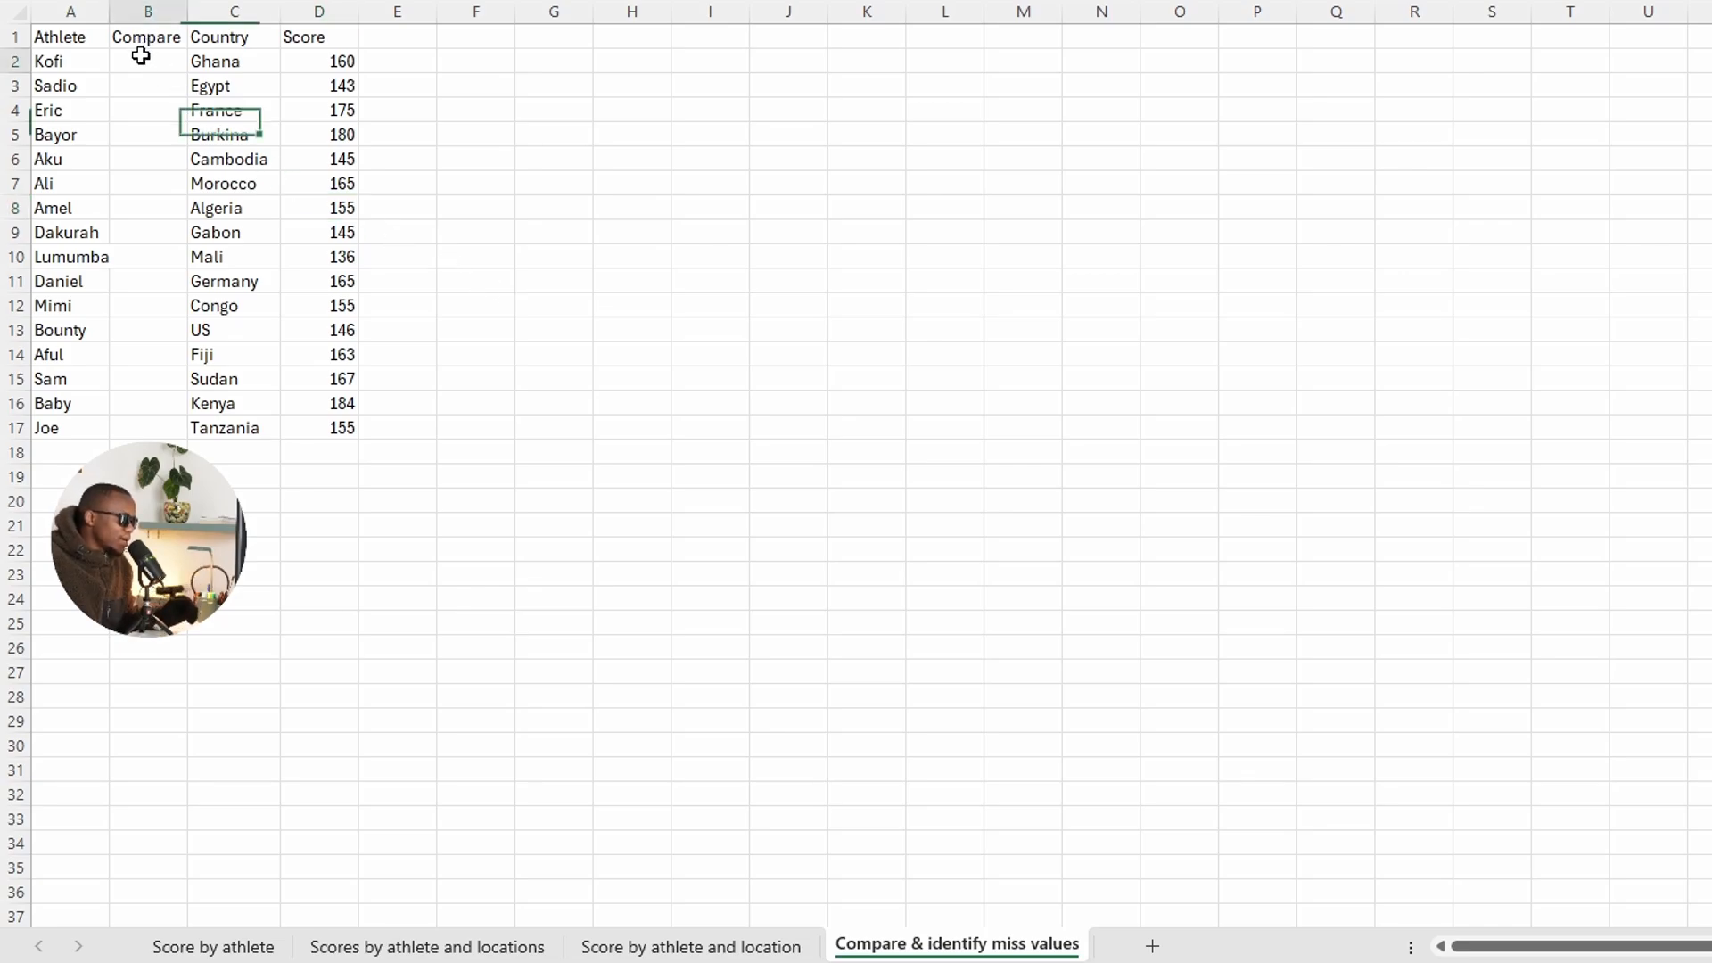
pyautogui.click(488, 233)
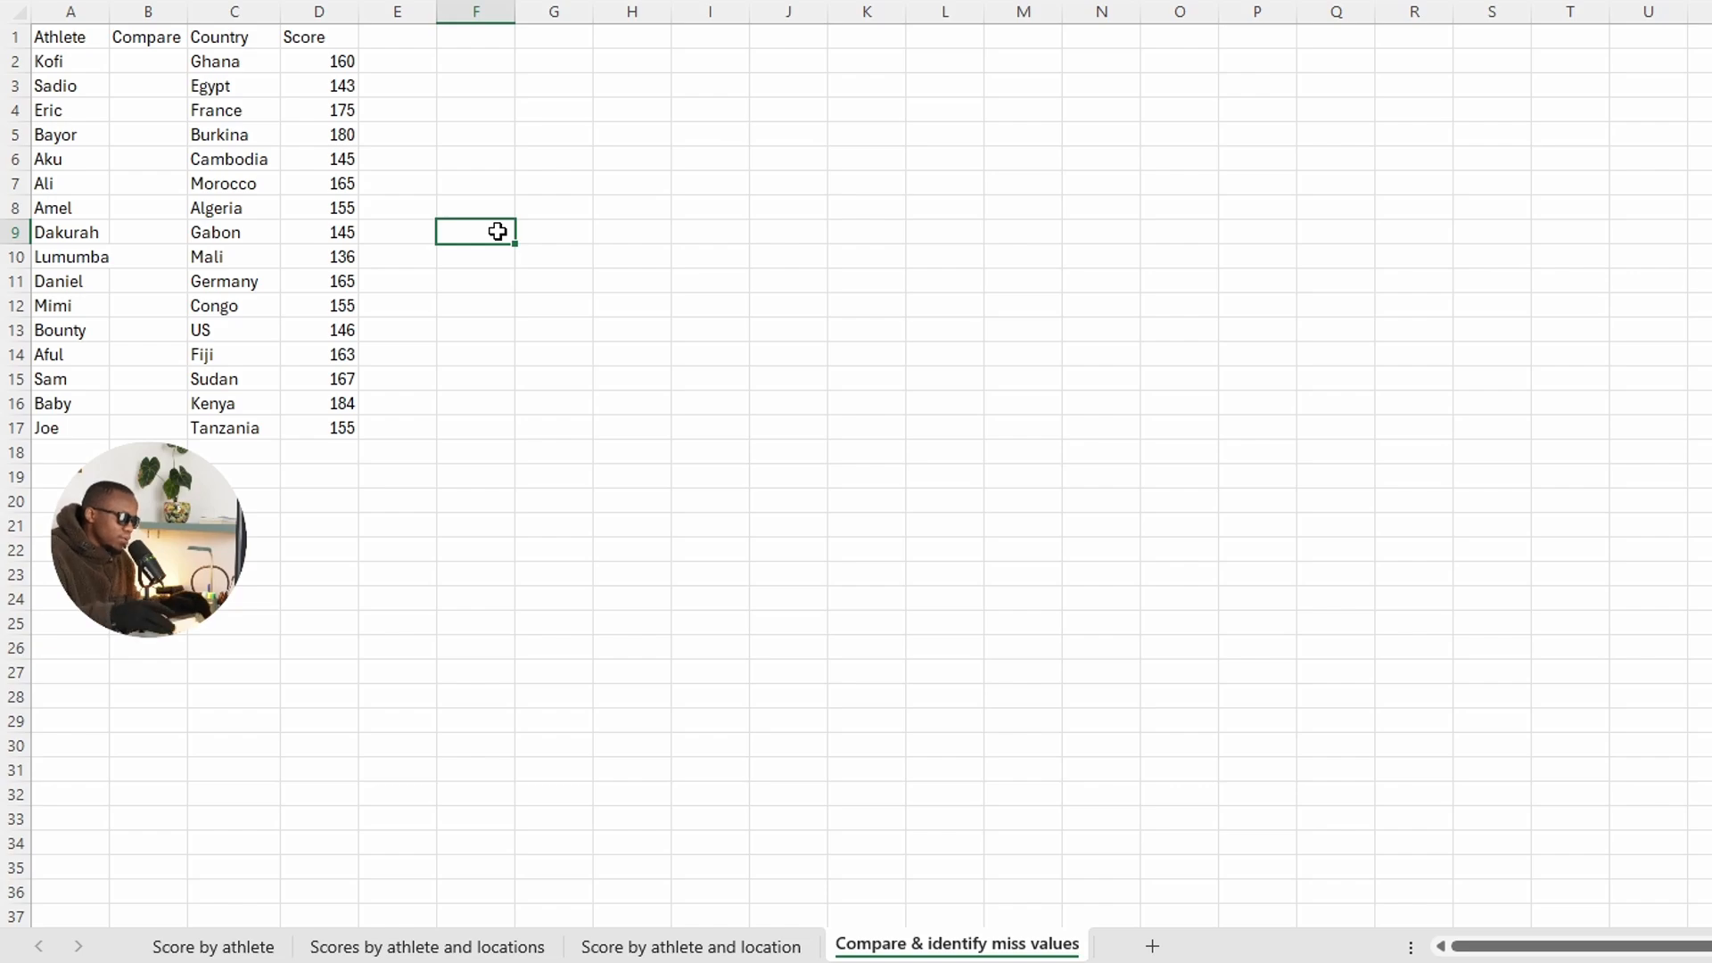
pyautogui.write('i')
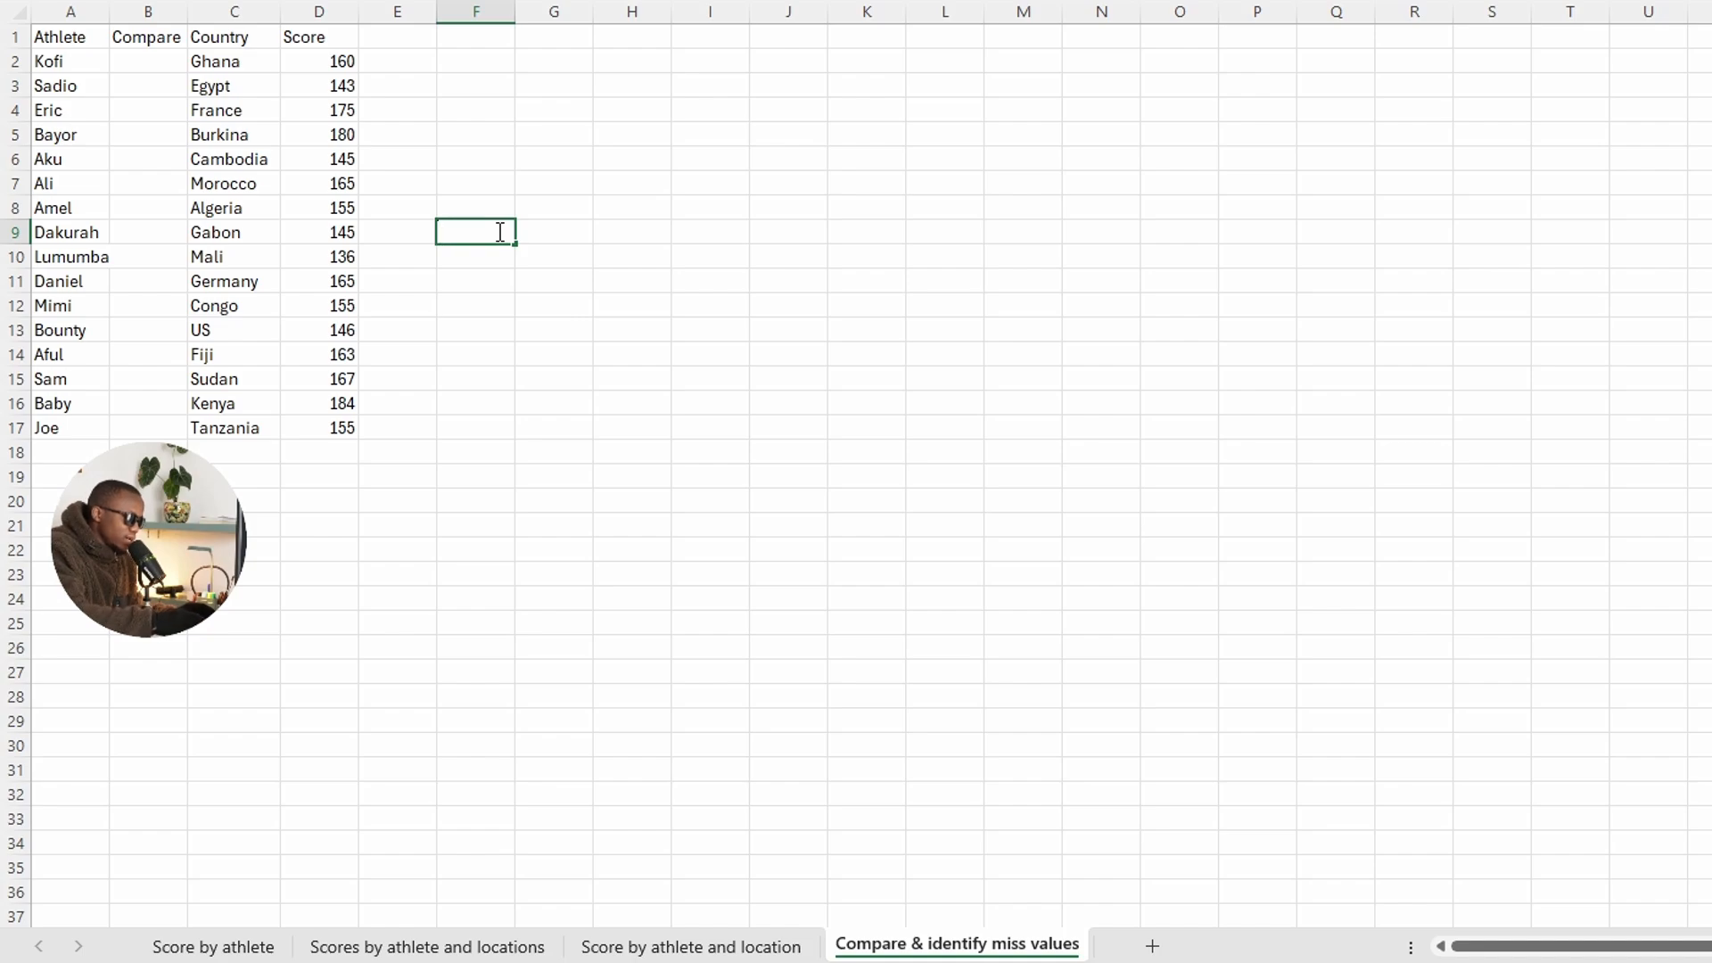
pyautogui.write('=inde')
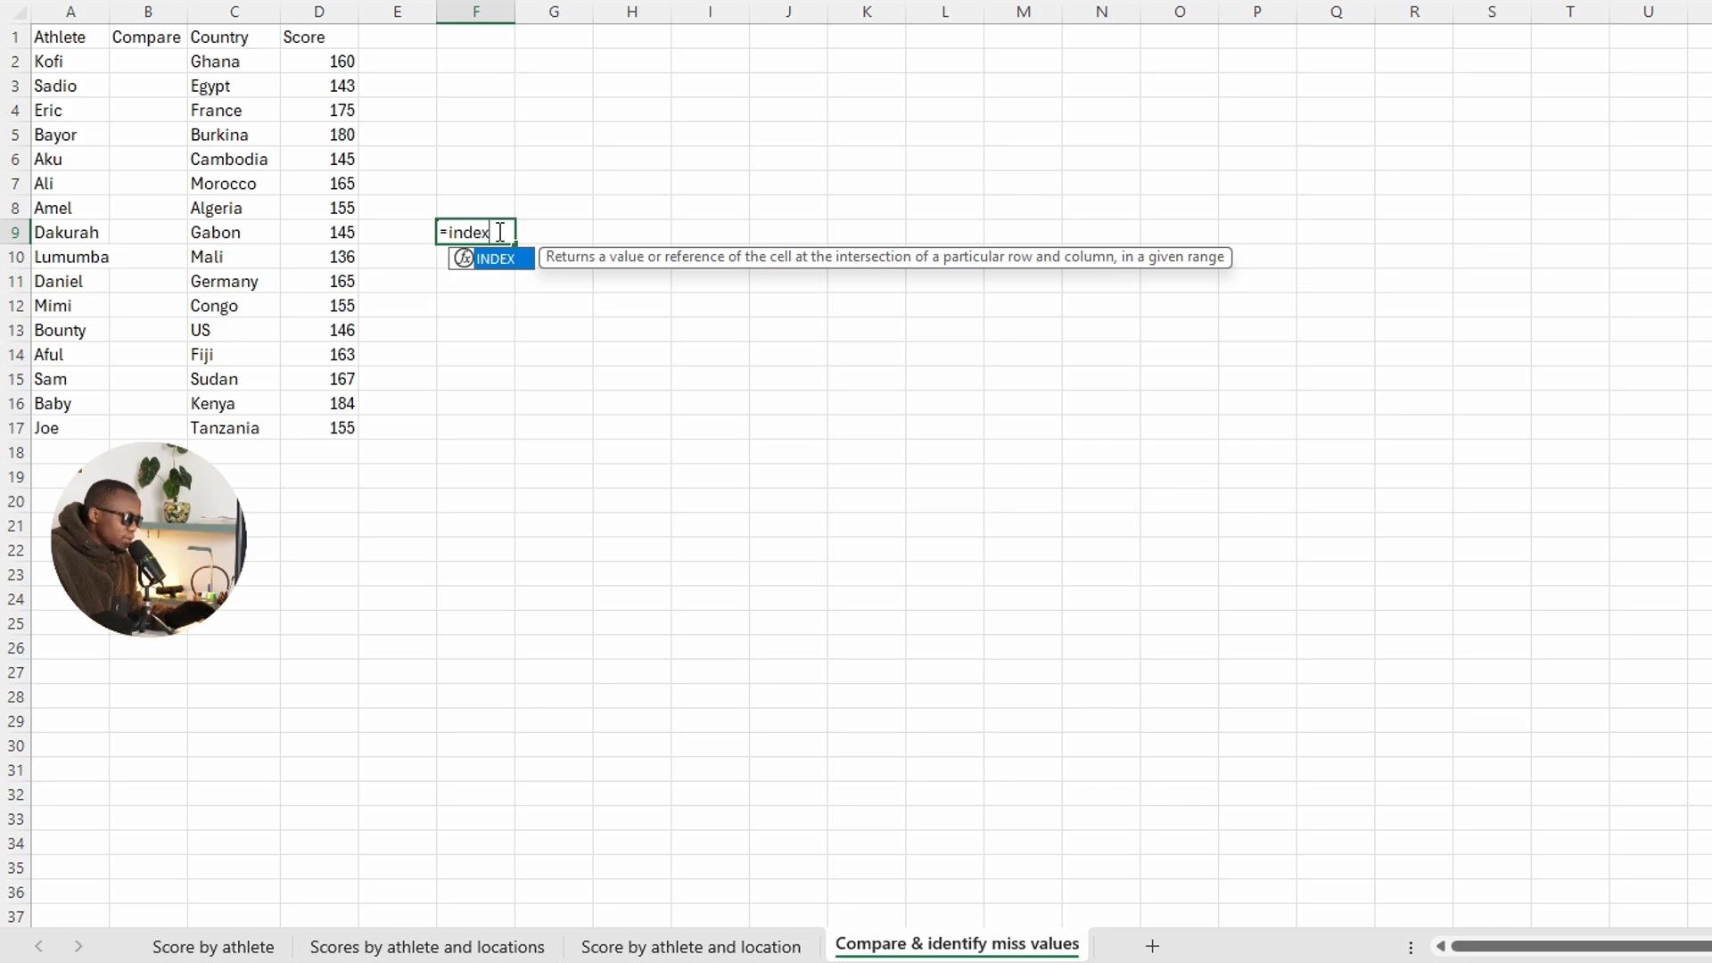
pyautogui.write('x')
pyautogui.doubleClick(508, 260)
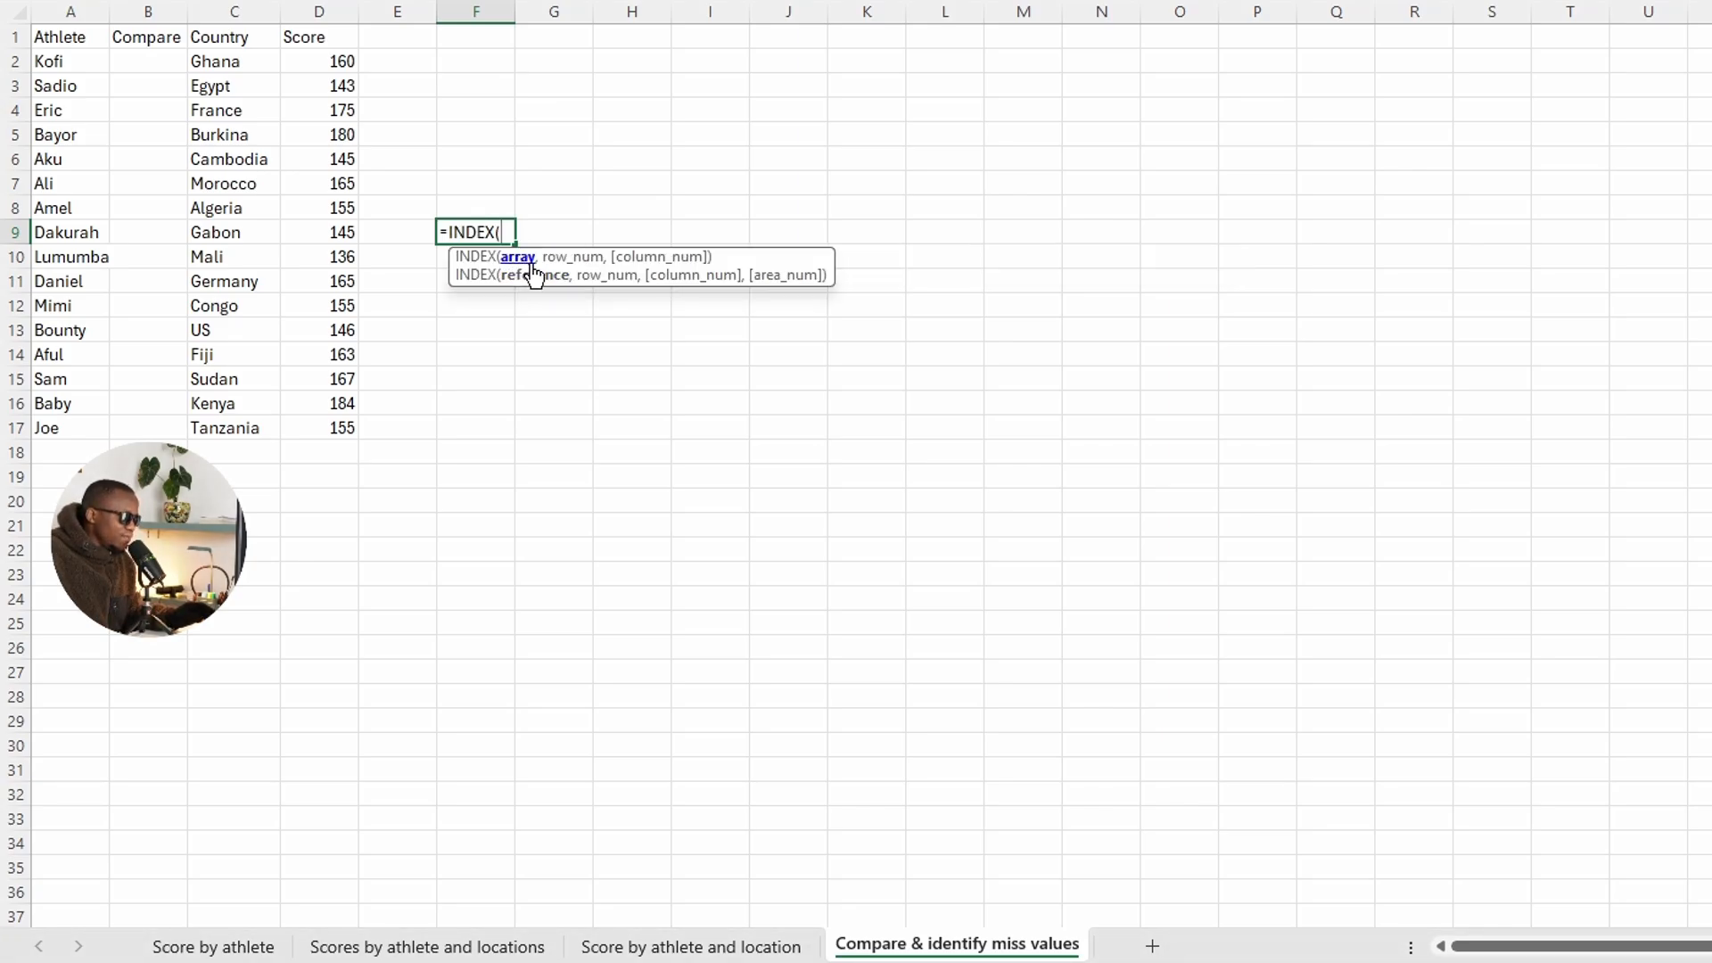
pyautogui.click(233, 10)
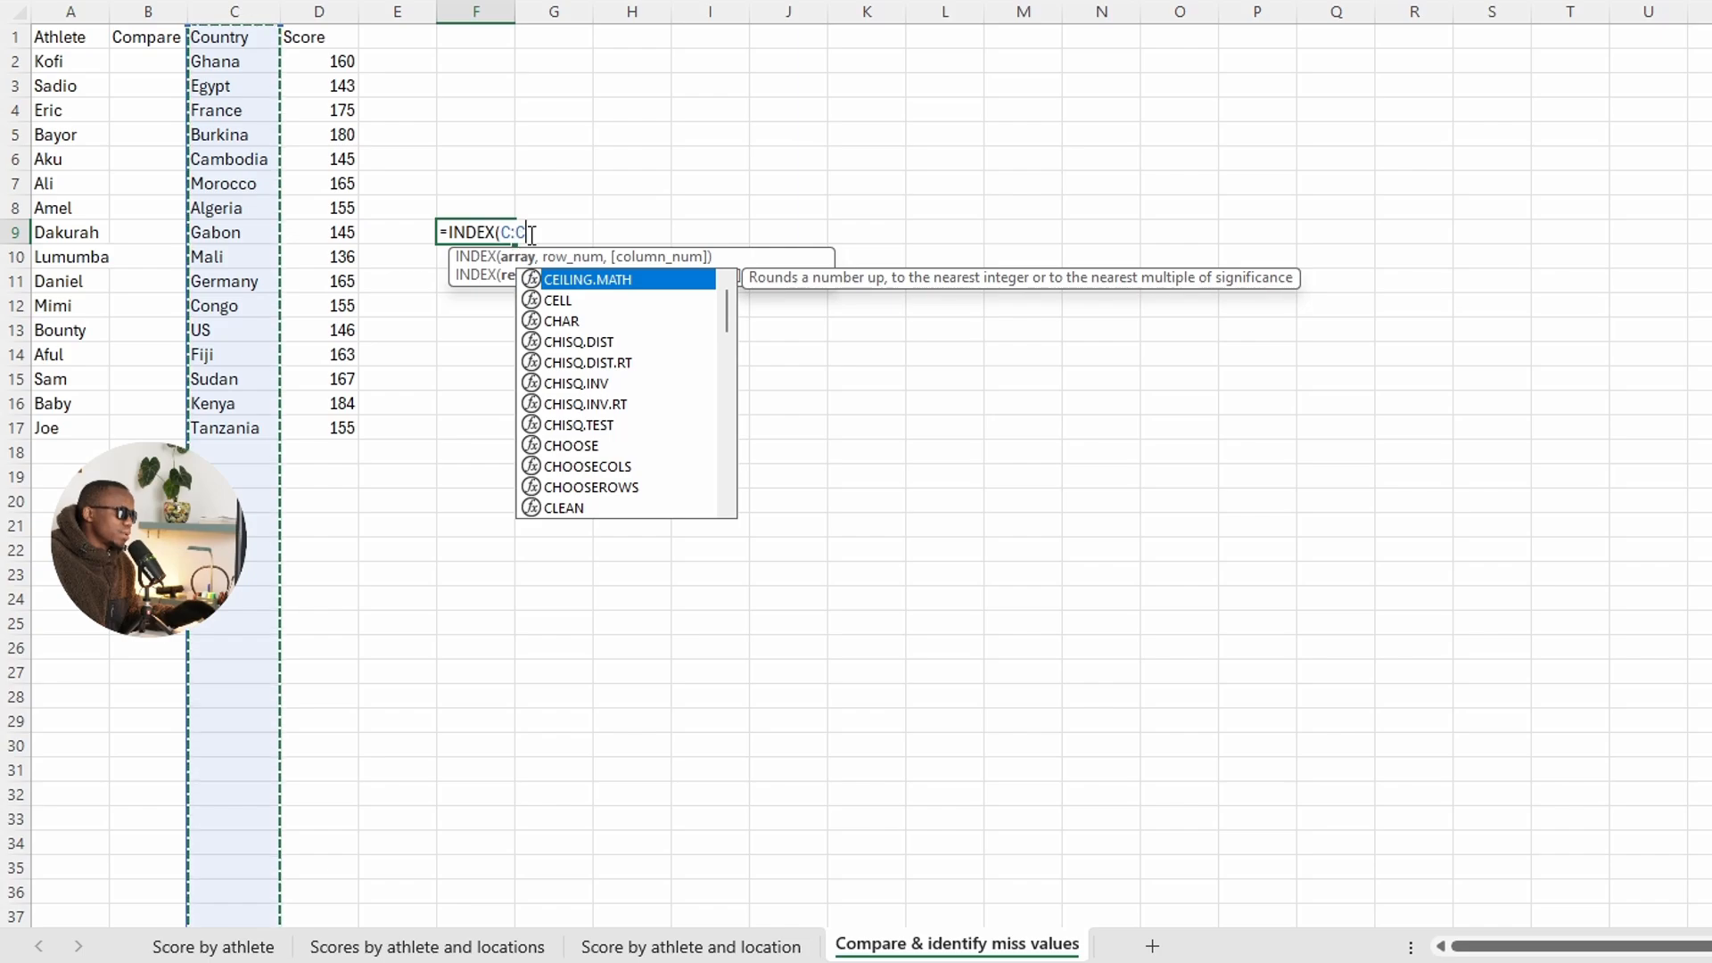
pyautogui.press('BackSpace')
pyautogui.press('BackSpace')
pyautogui.press('BackSpace')
pyautogui.press('BackSpace')
pyautogui.press('BackSpace')
pyautogui.press('BackSpace')
pyautogui.press('BackSpace')
pyautogui.press('BackSpace')
pyautogui.press('BackSpace')
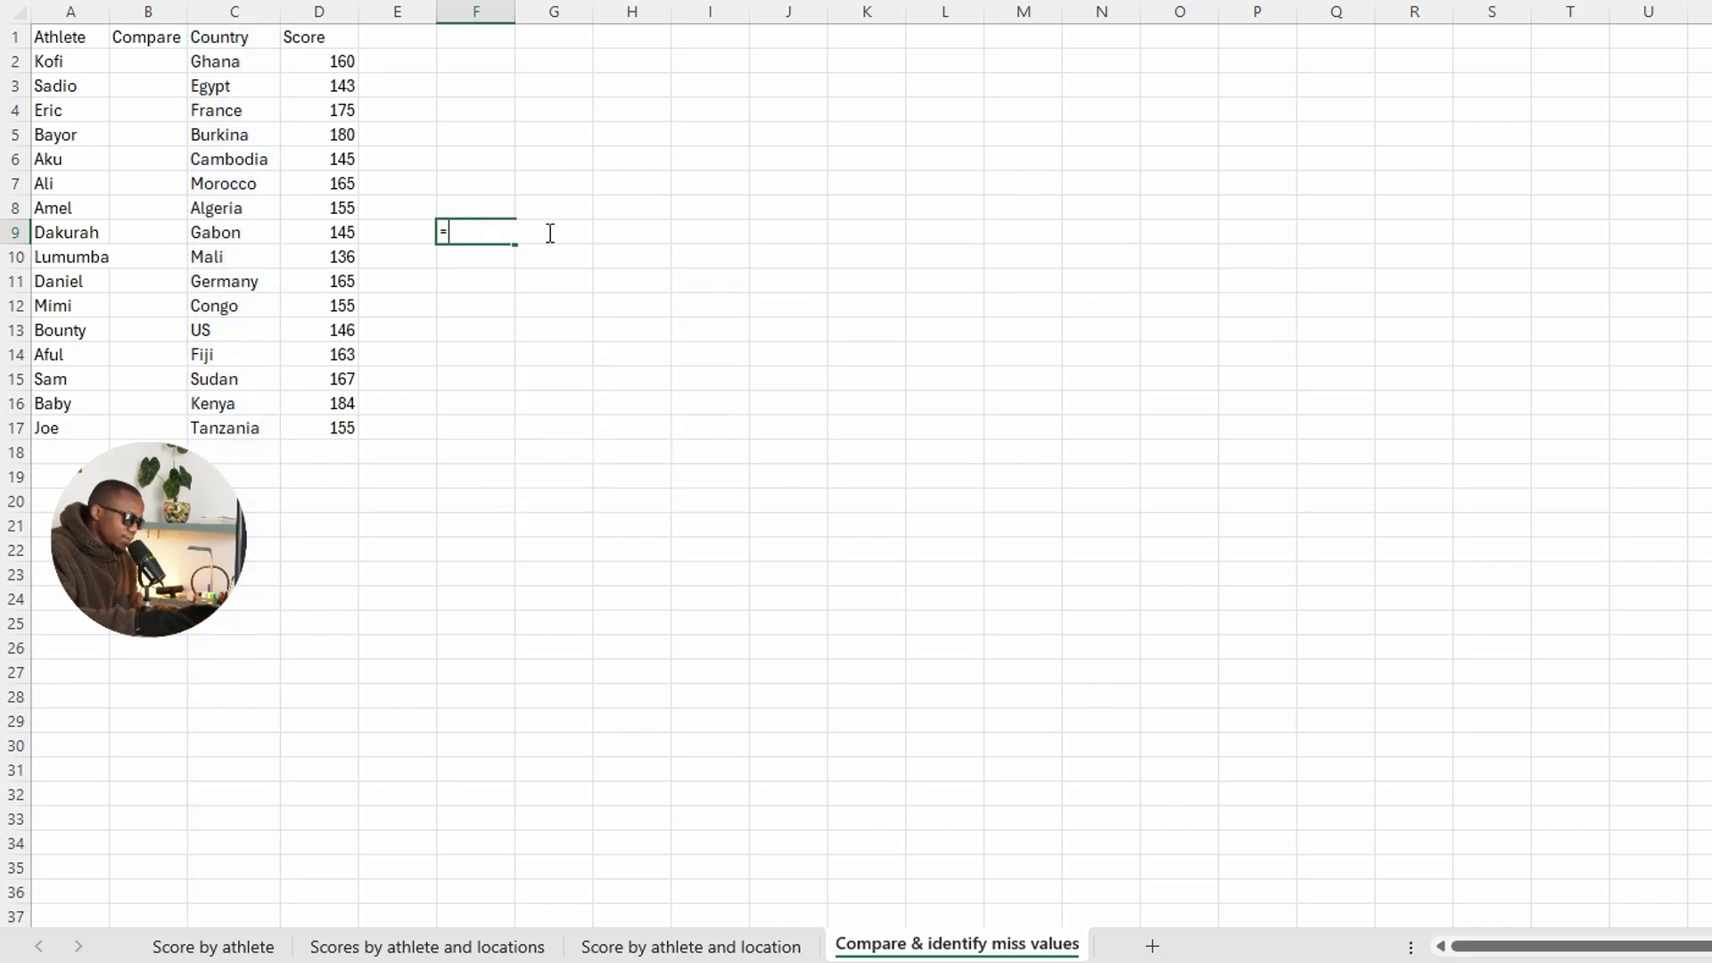
# Step: Enter =MATCH(C7,C:C,0) in cell F9 to find Morocco's position in the Country column with an exact match
pyautogui.write('match')
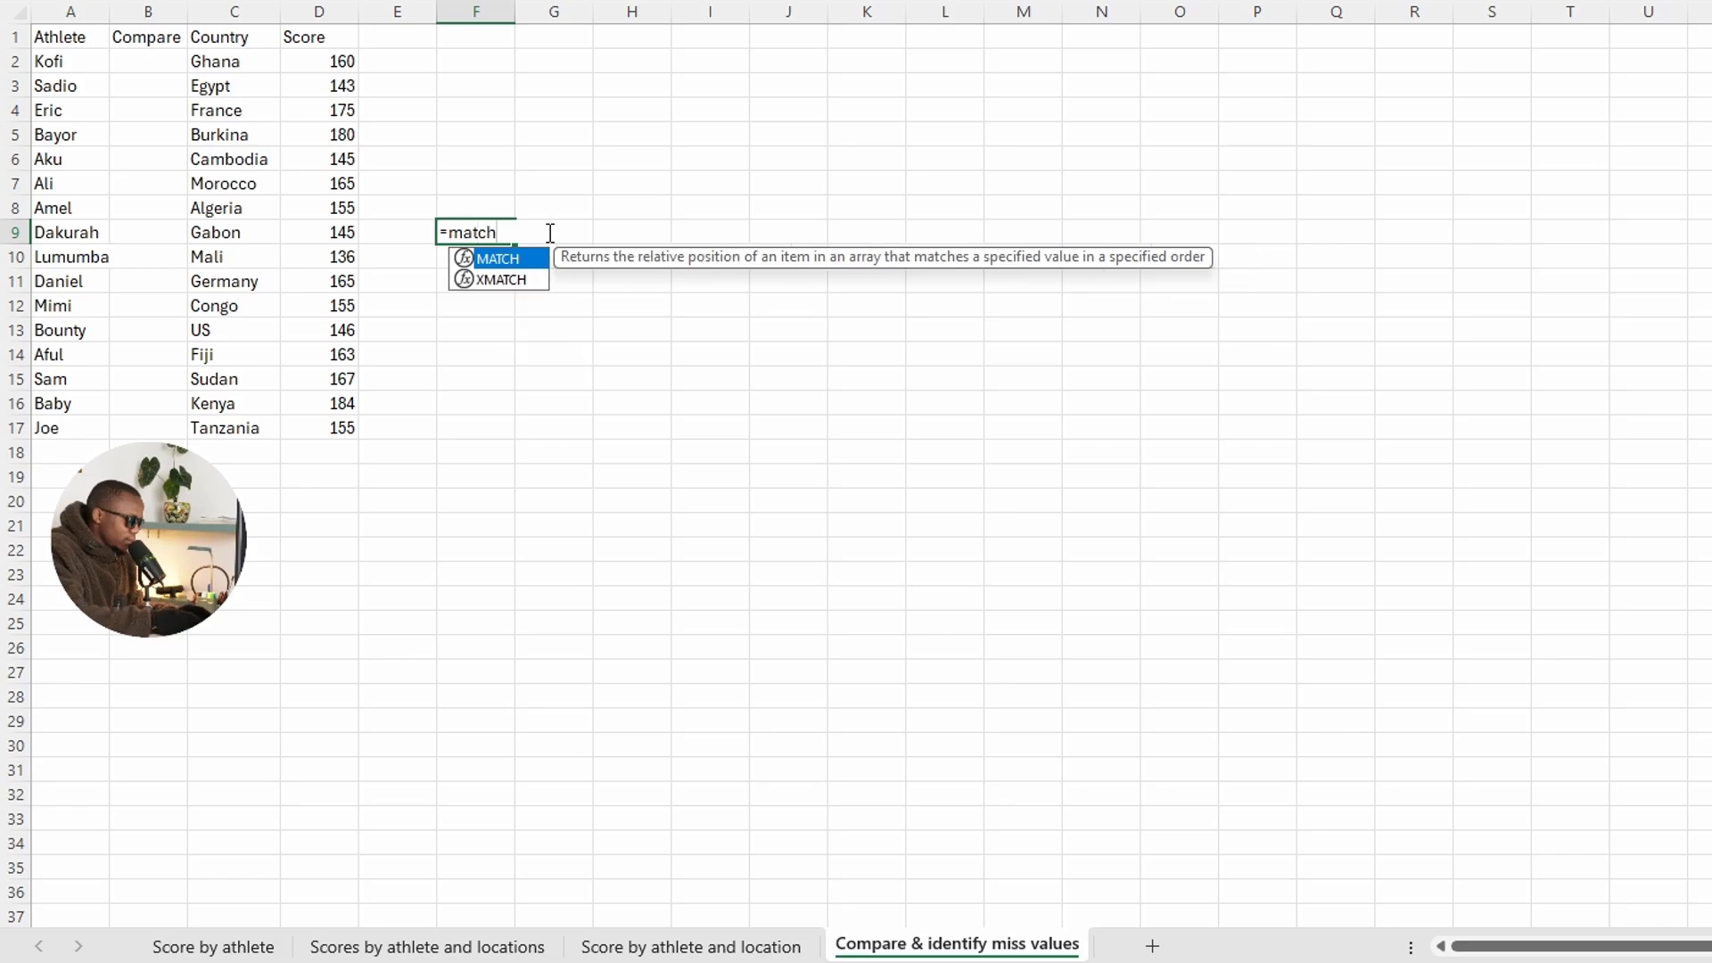
pyautogui.doubleClick(500, 259)
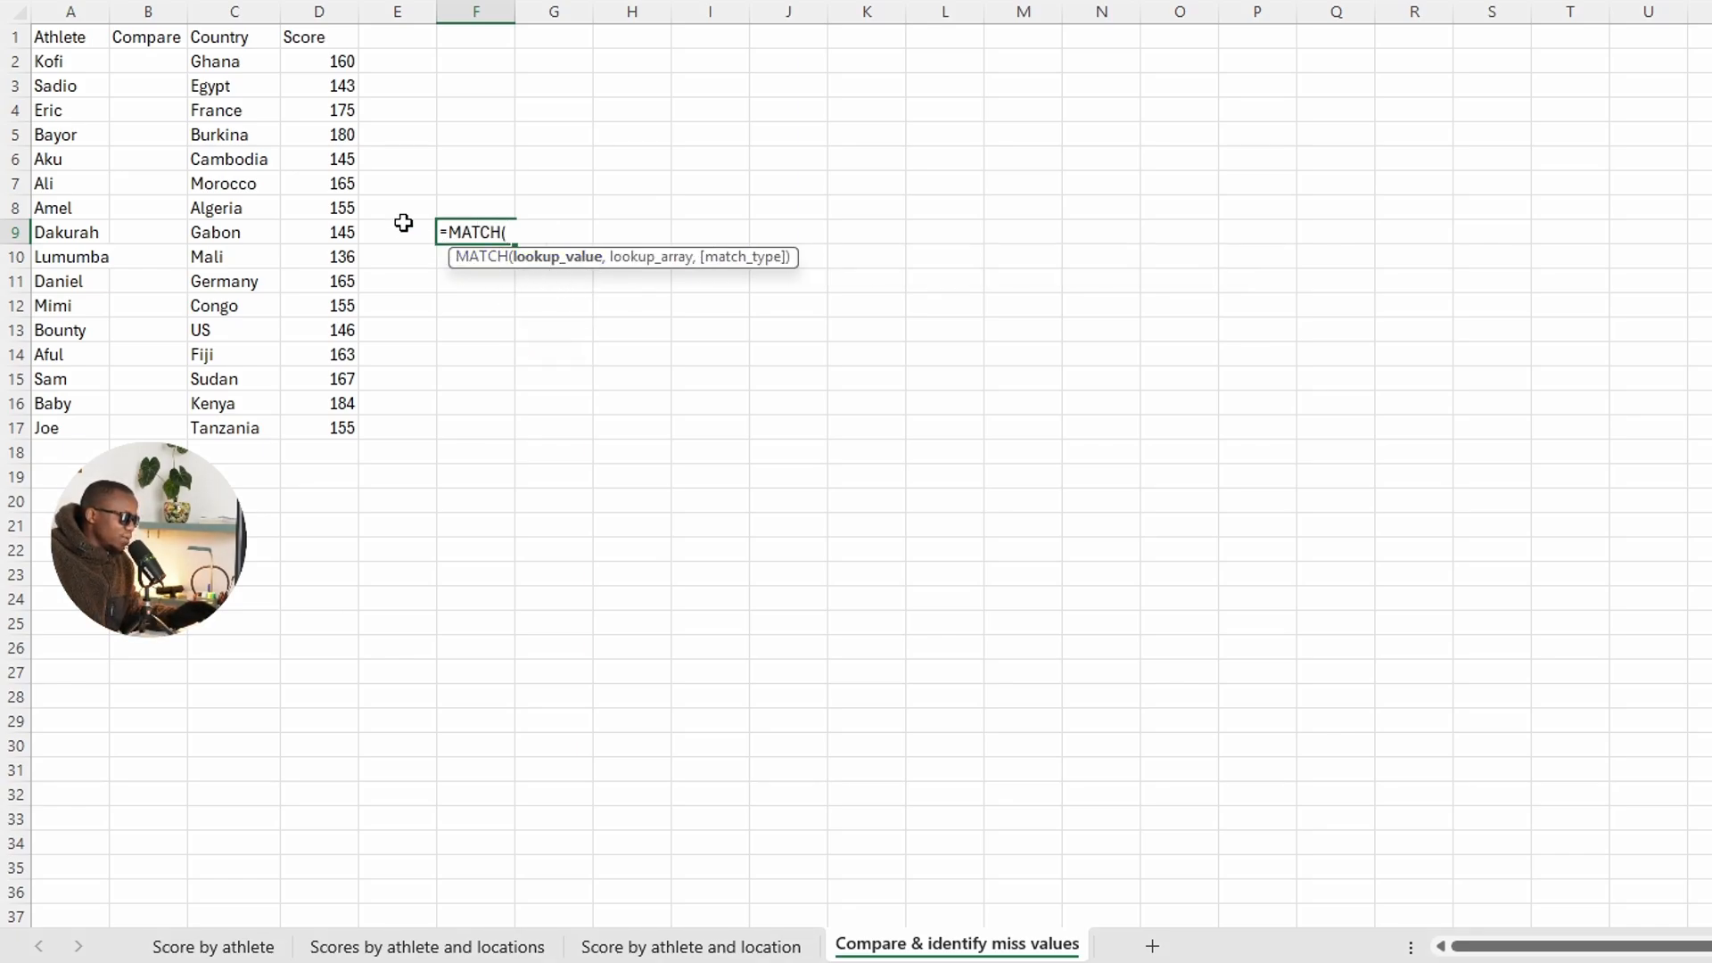
pyautogui.click(225, 187)
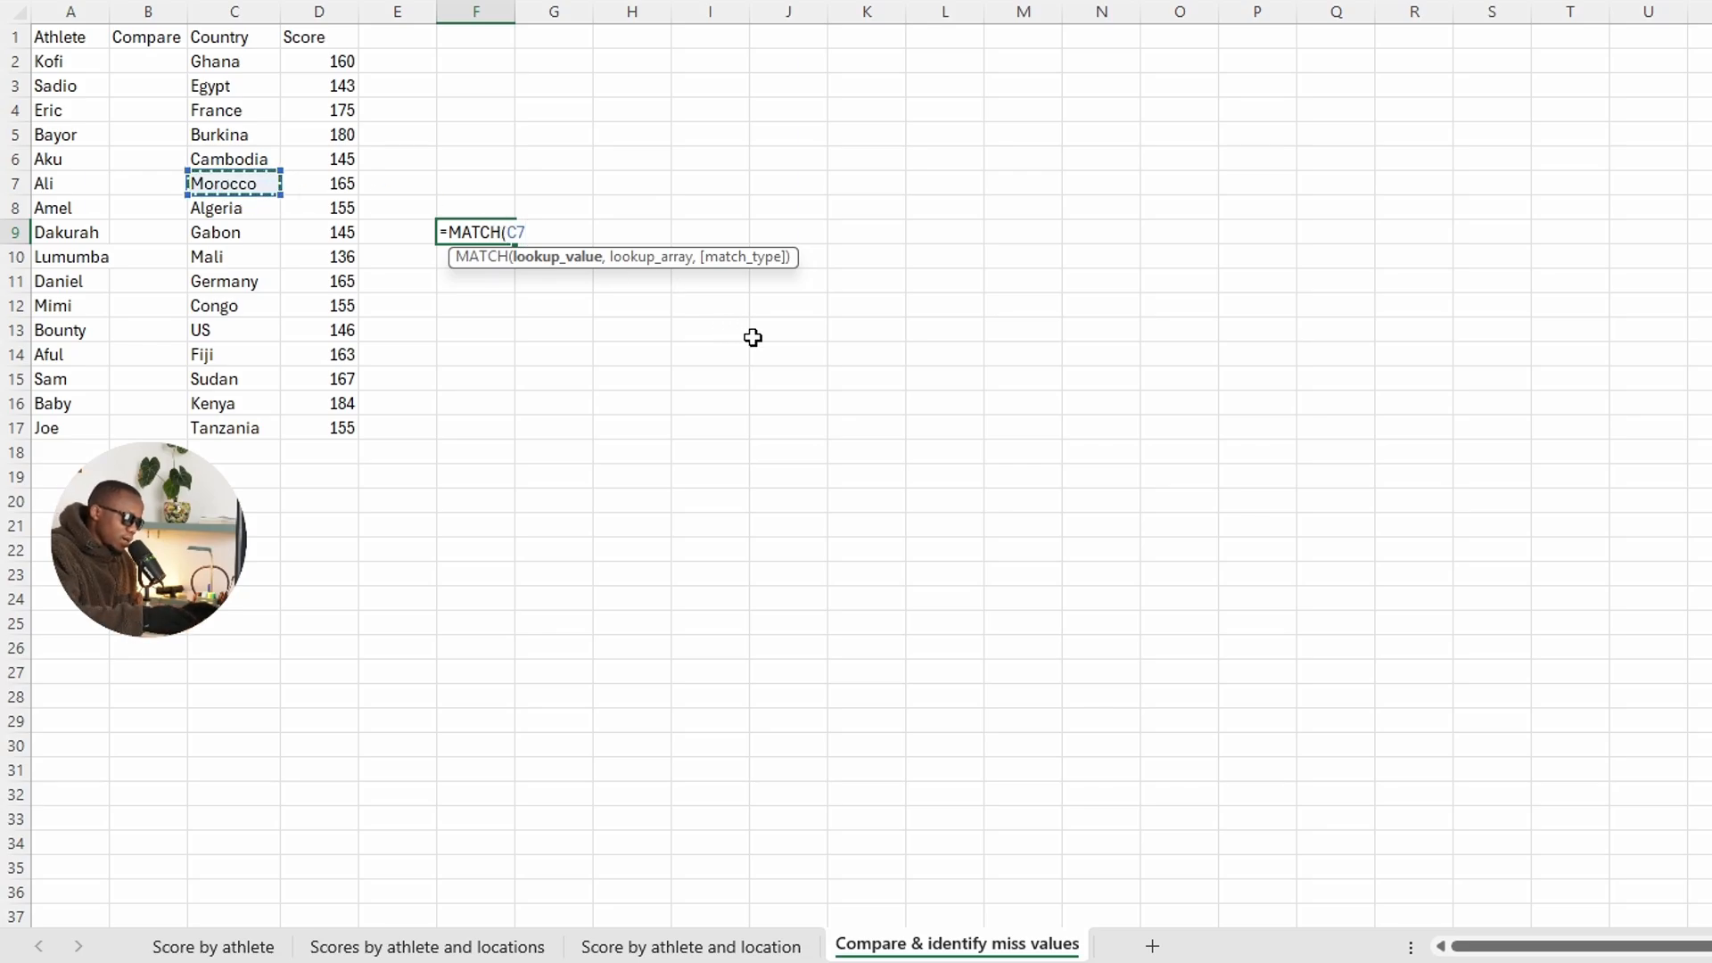
pyautogui.write(',')
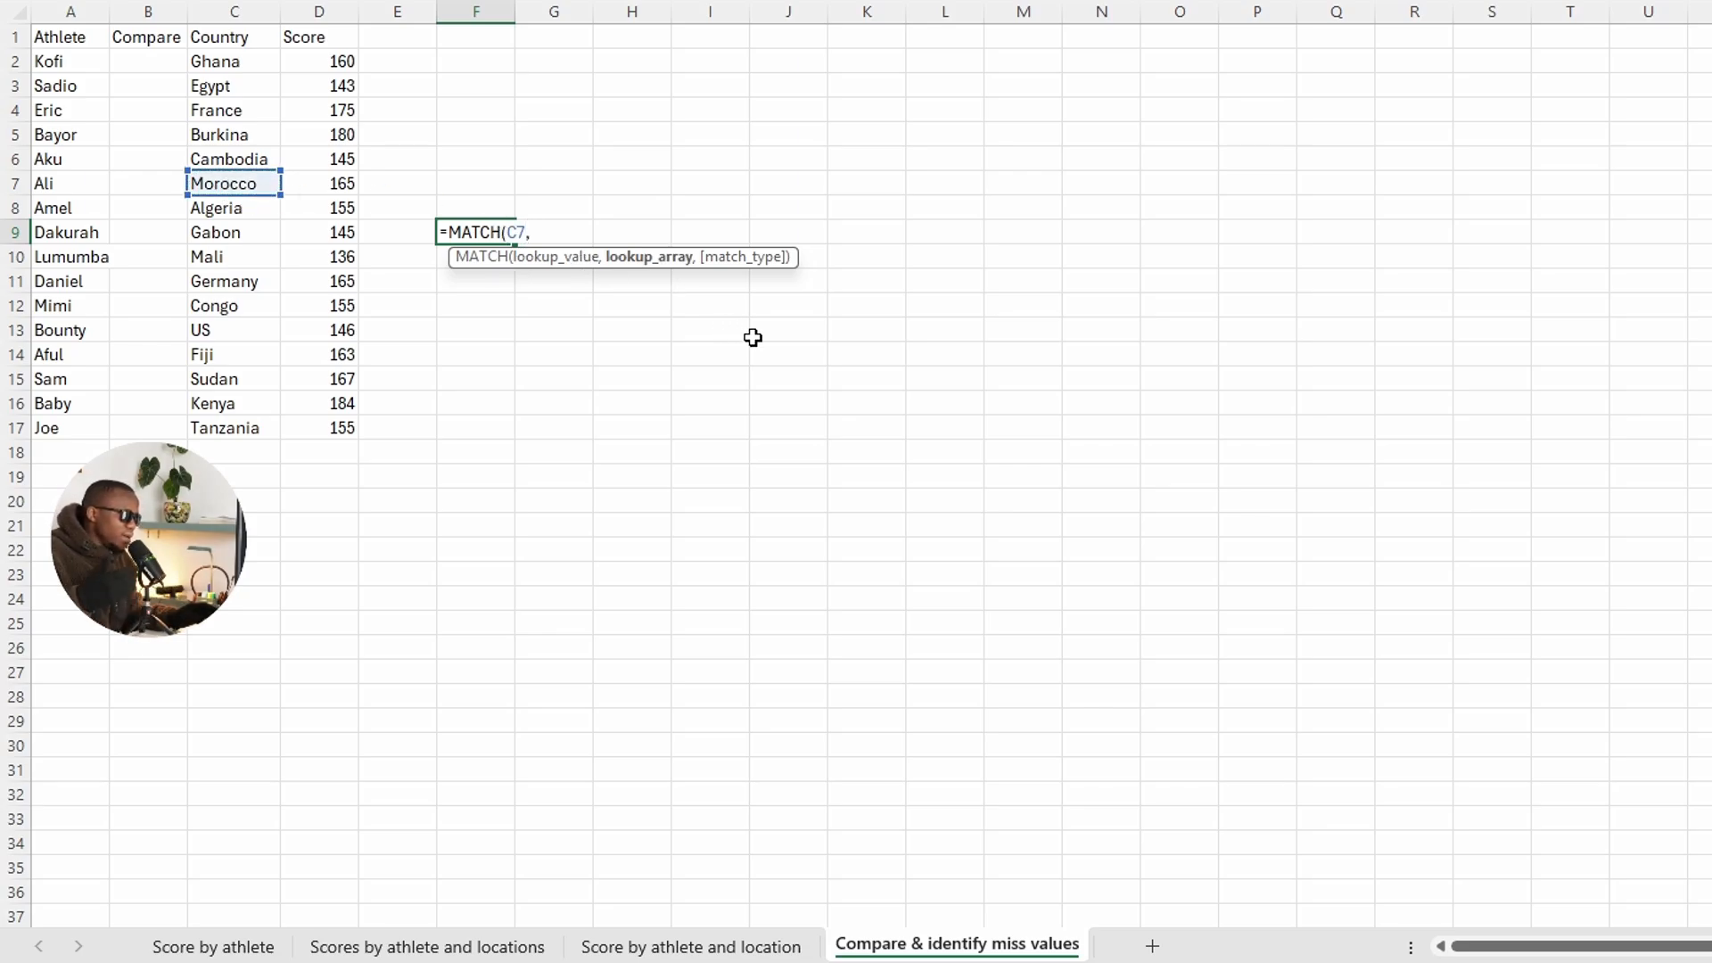
pyautogui.click(221, 11)
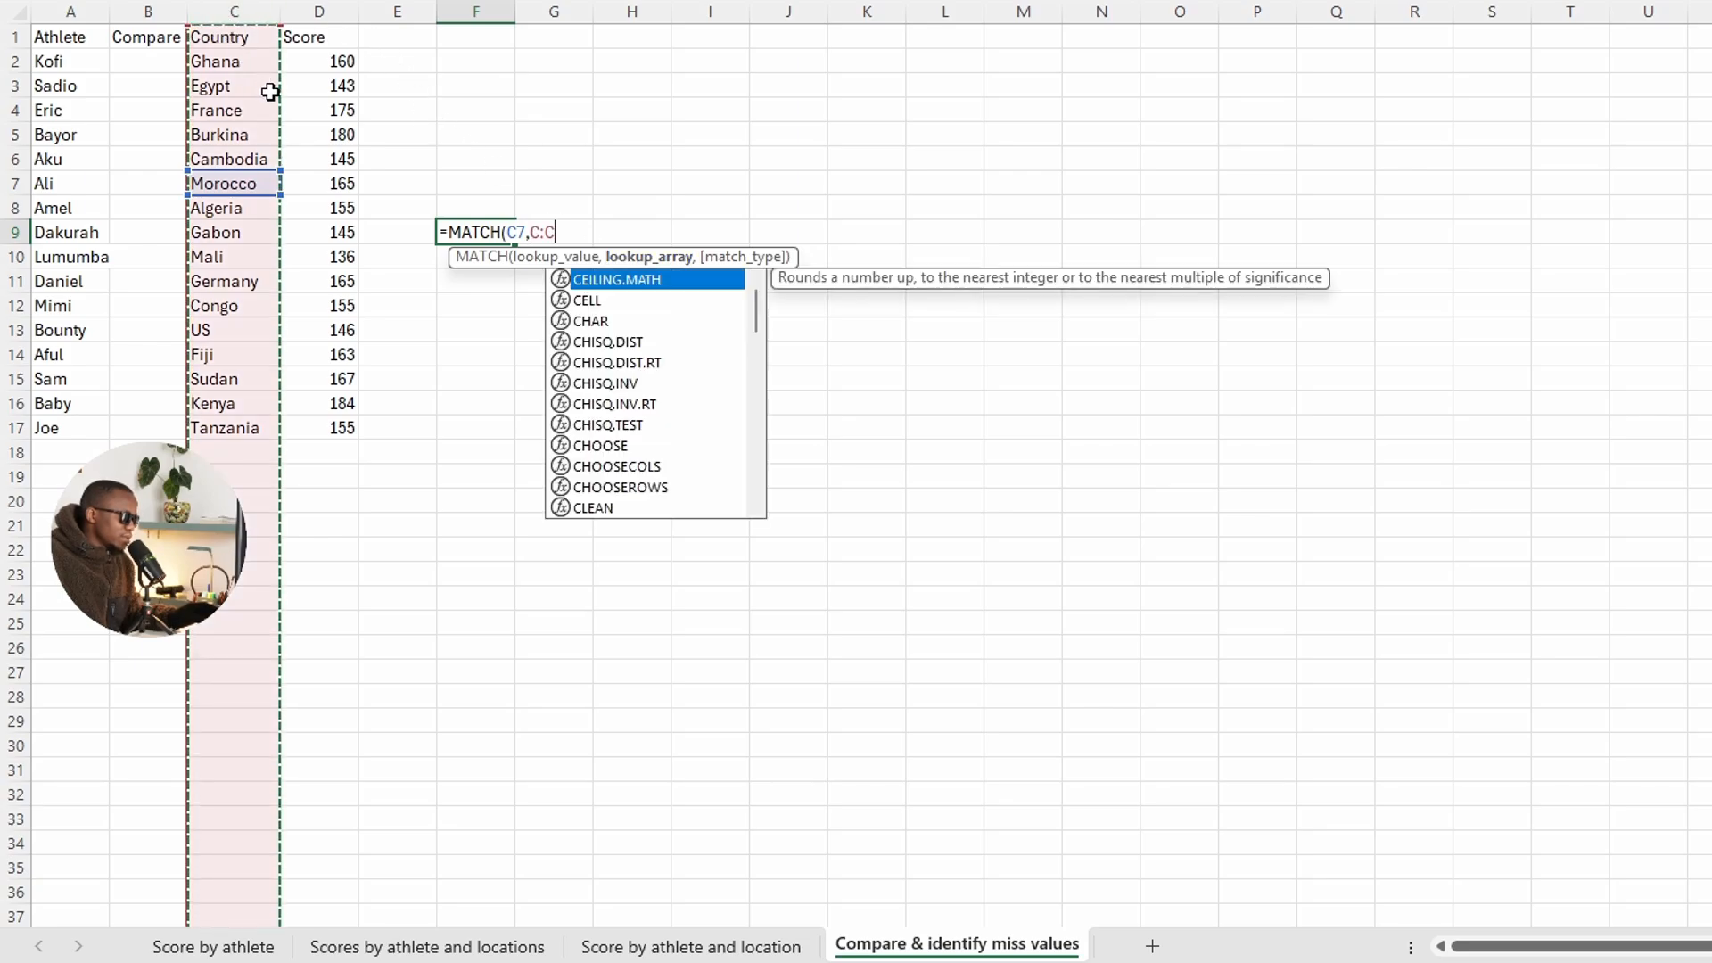
pyautogui.write(',')
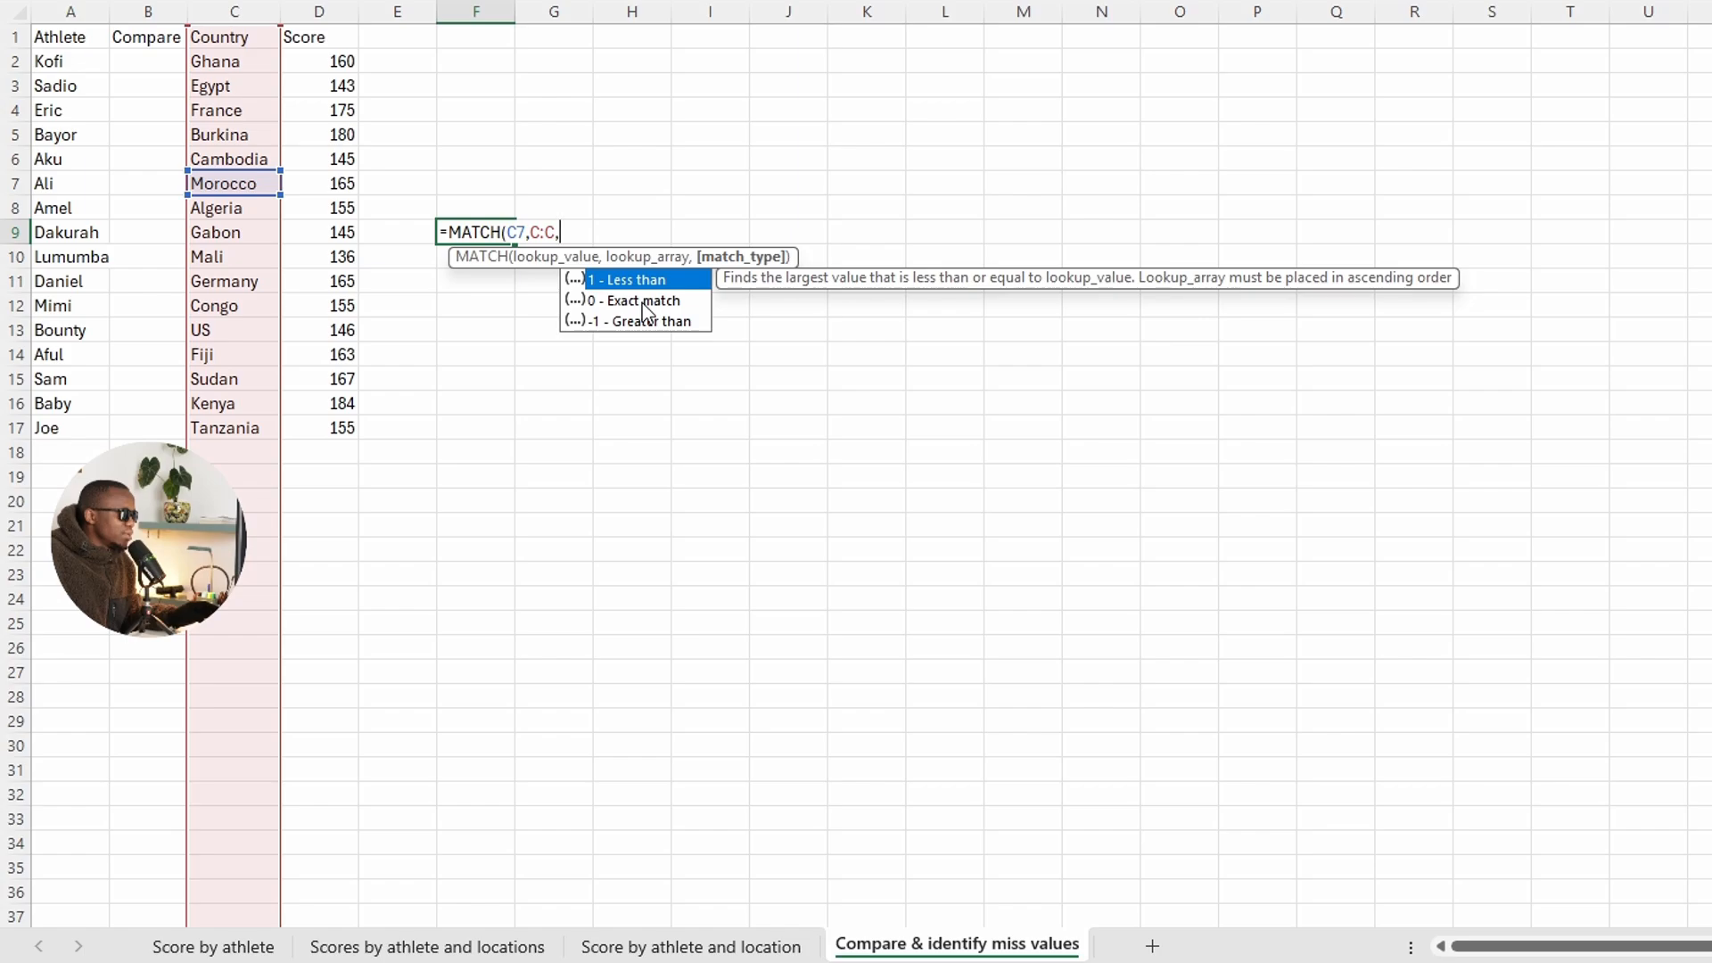
pyautogui.doubleClick(644, 301)
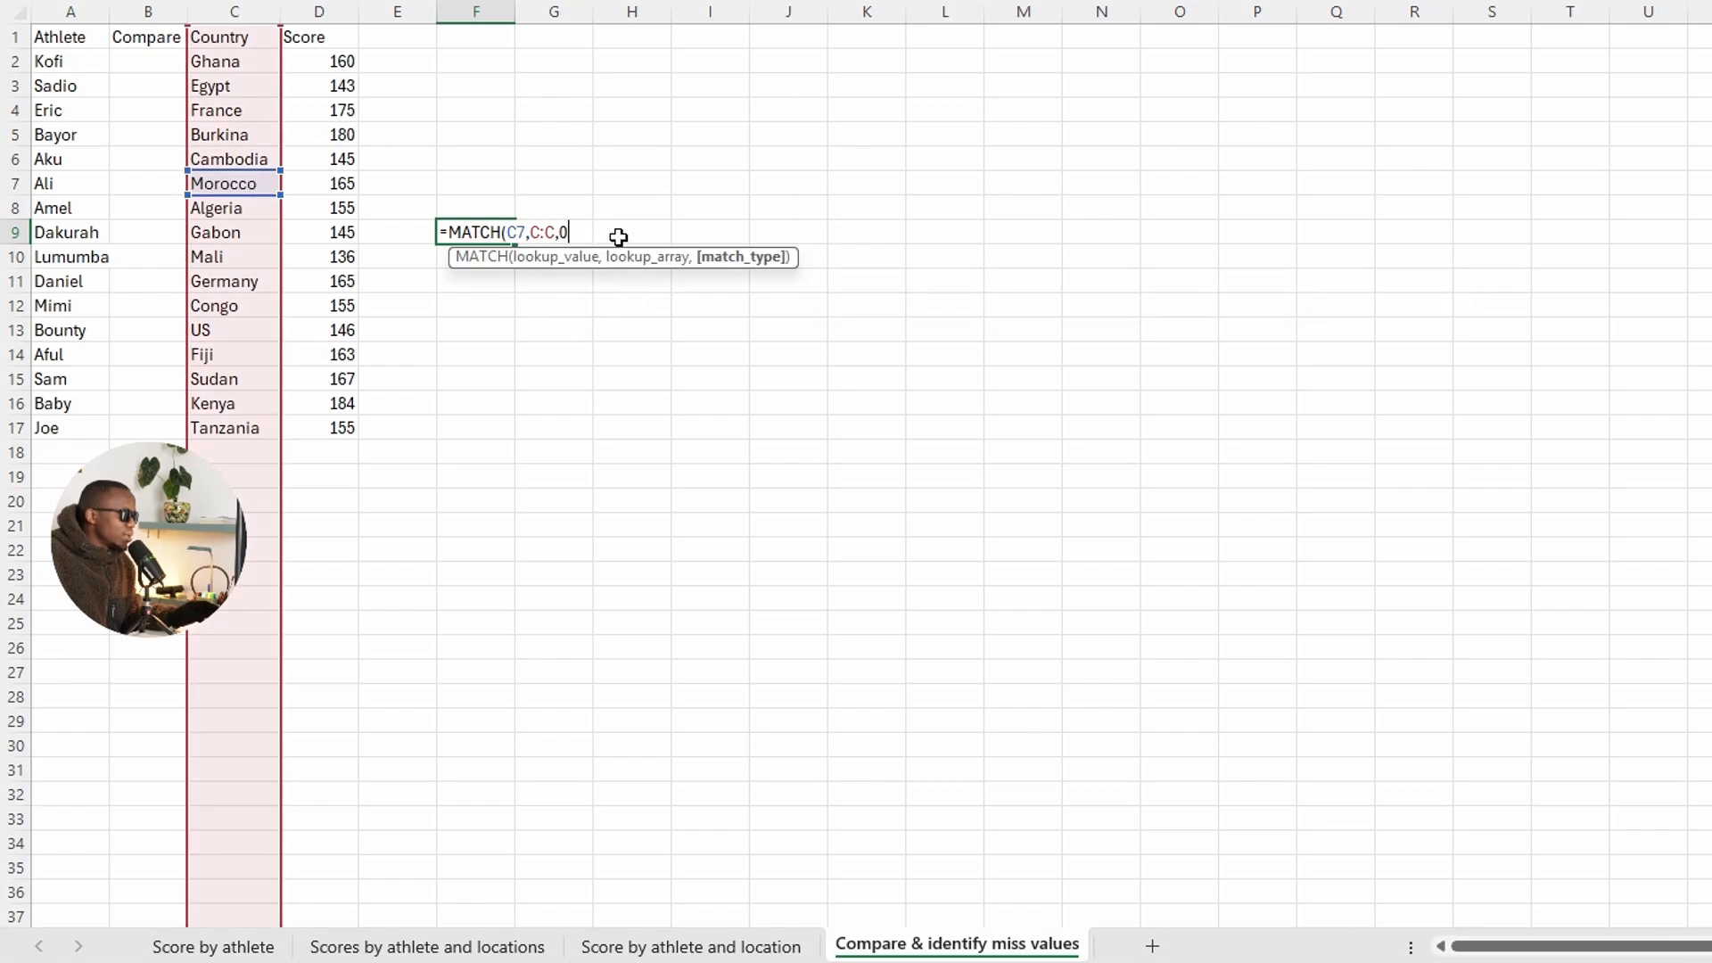
pyautogui.write(')')
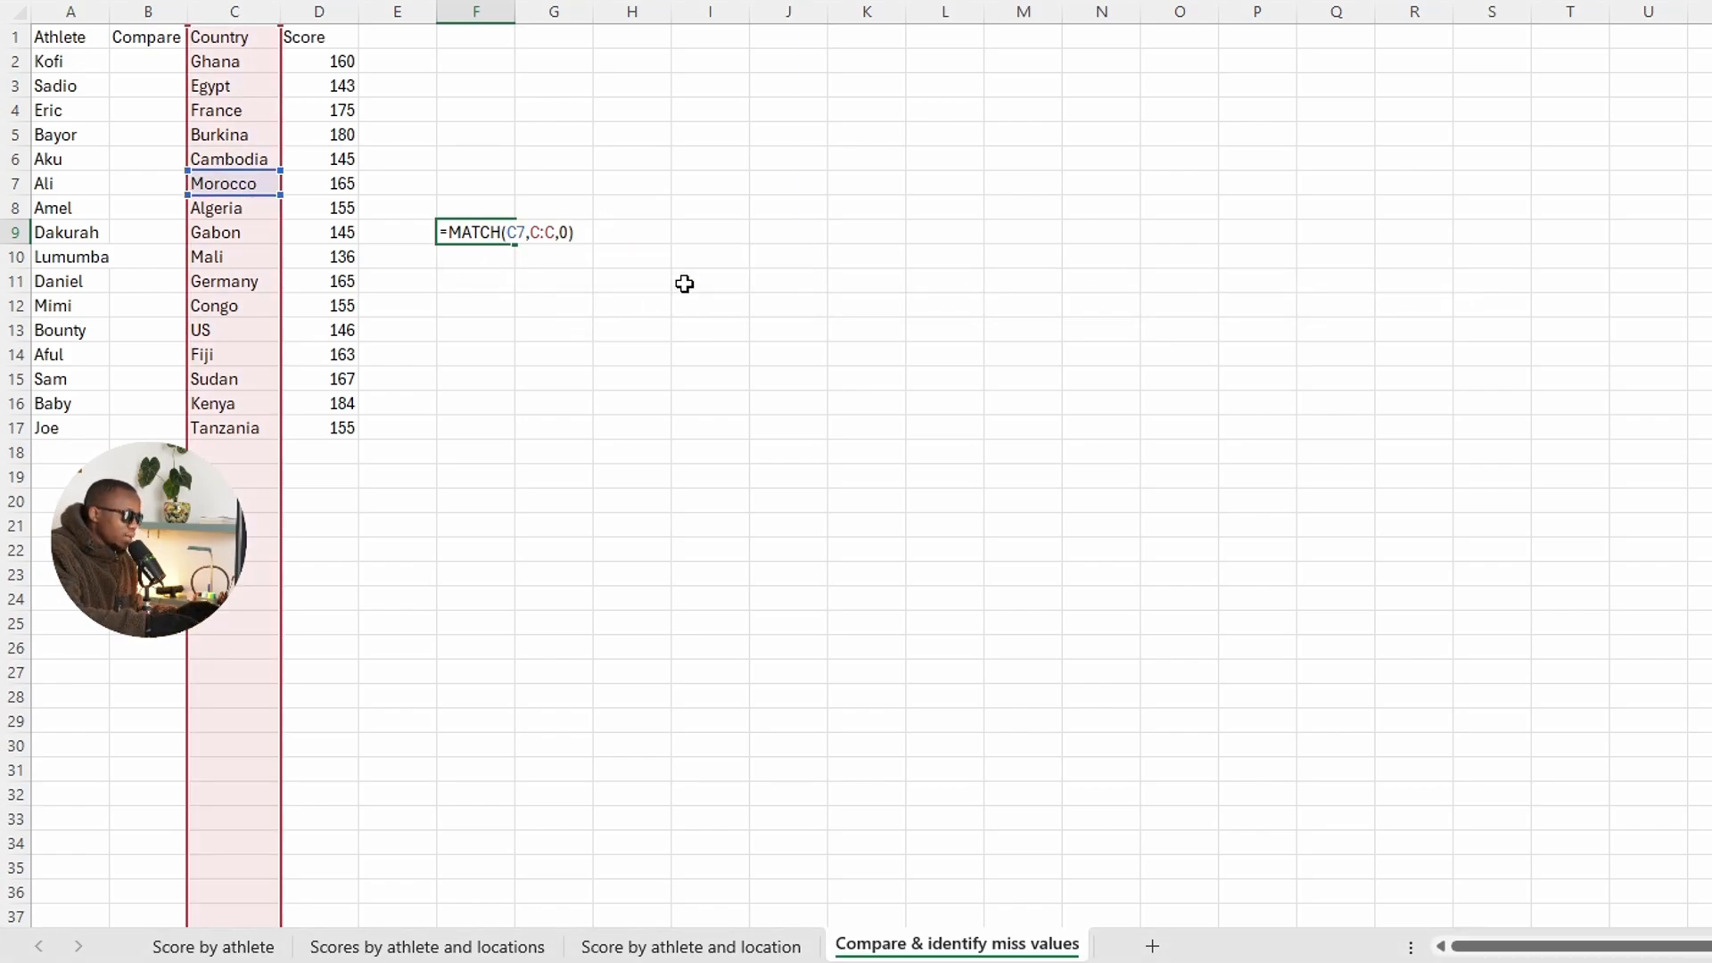
pyautogui.press('Return')
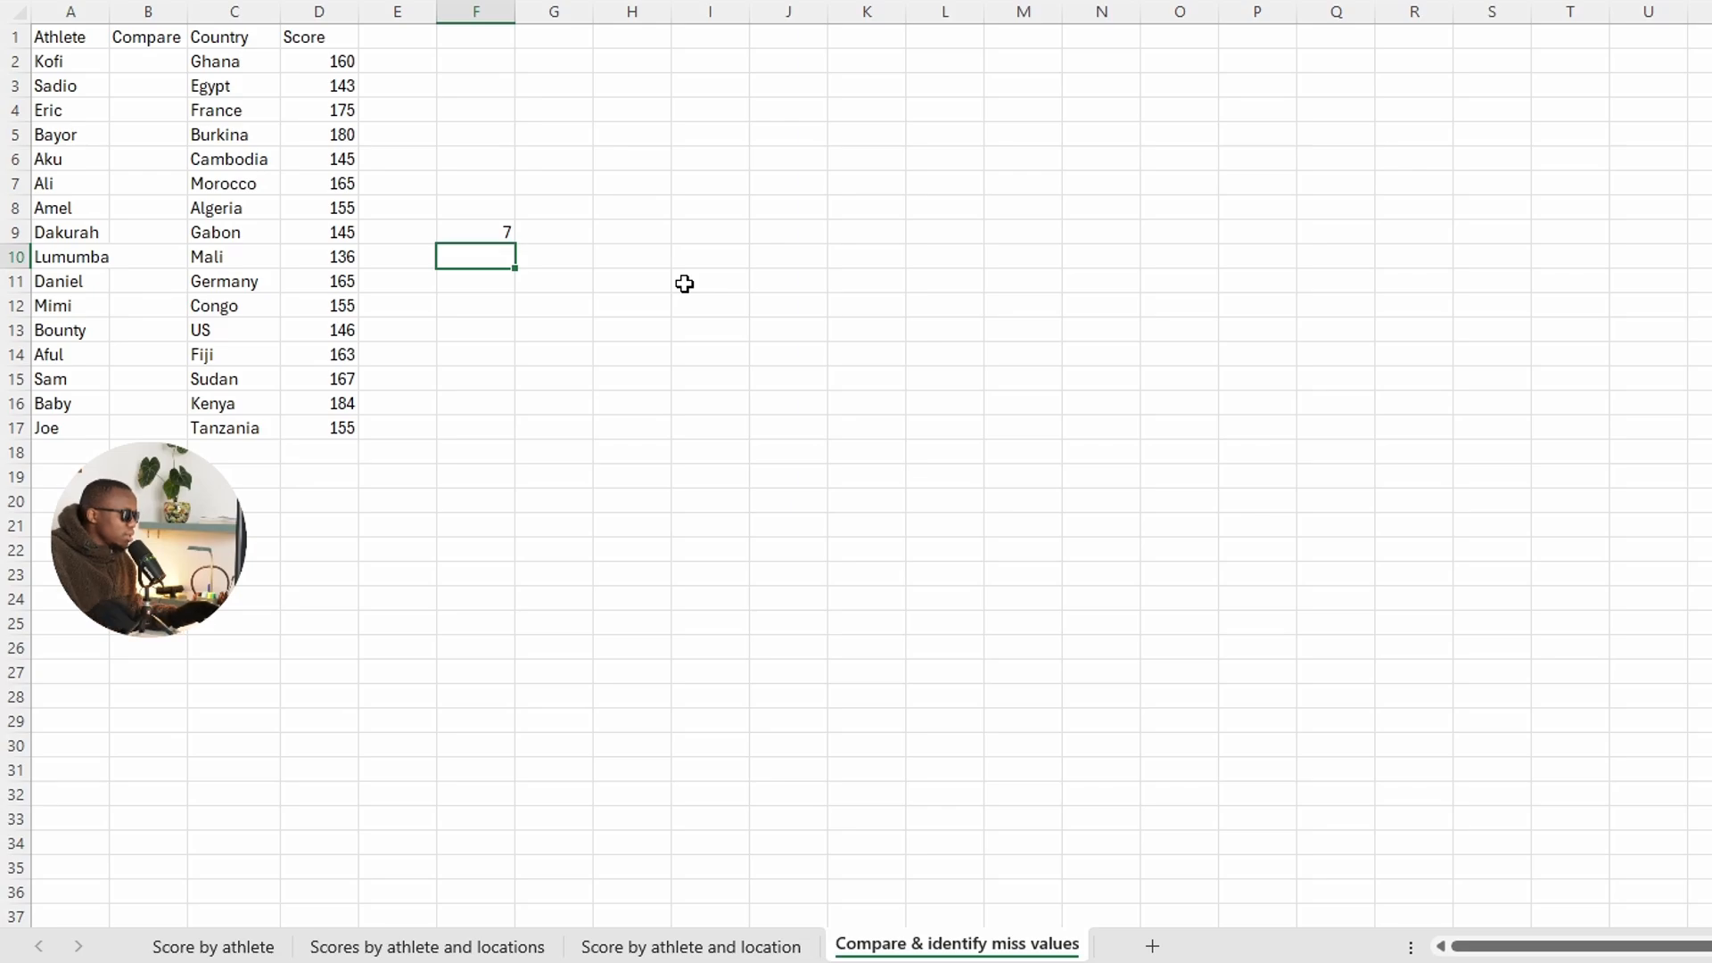
pyautogui.click(495, 233)
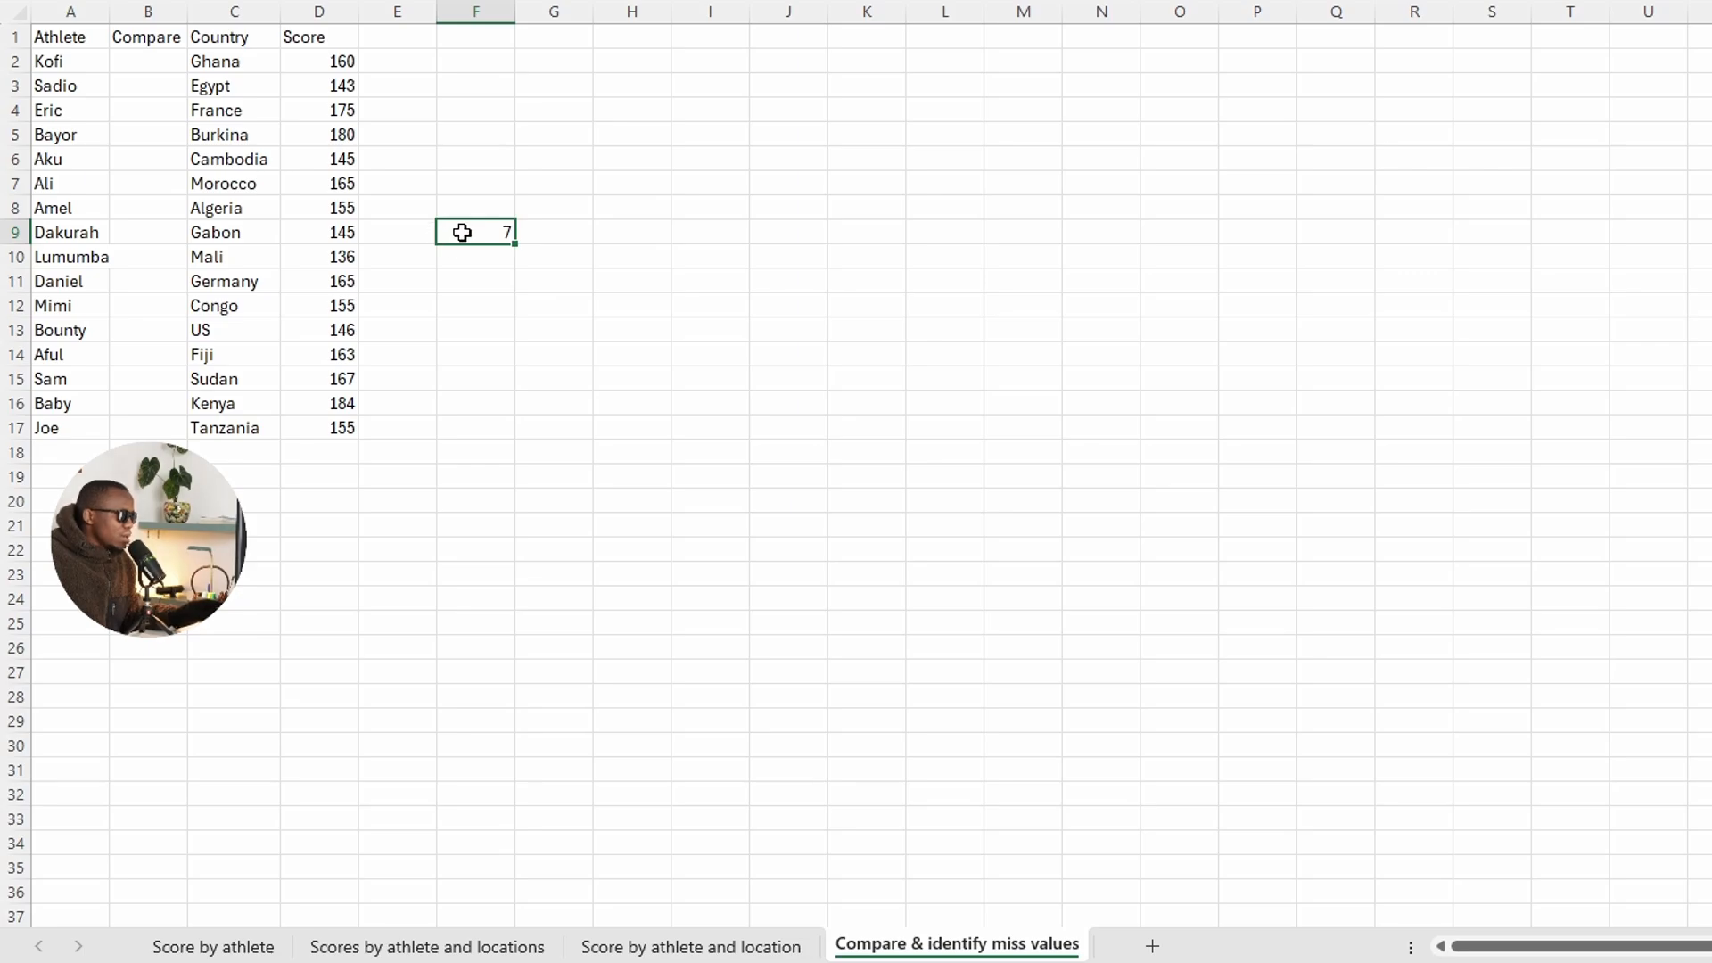
pyautogui.press('Delete')
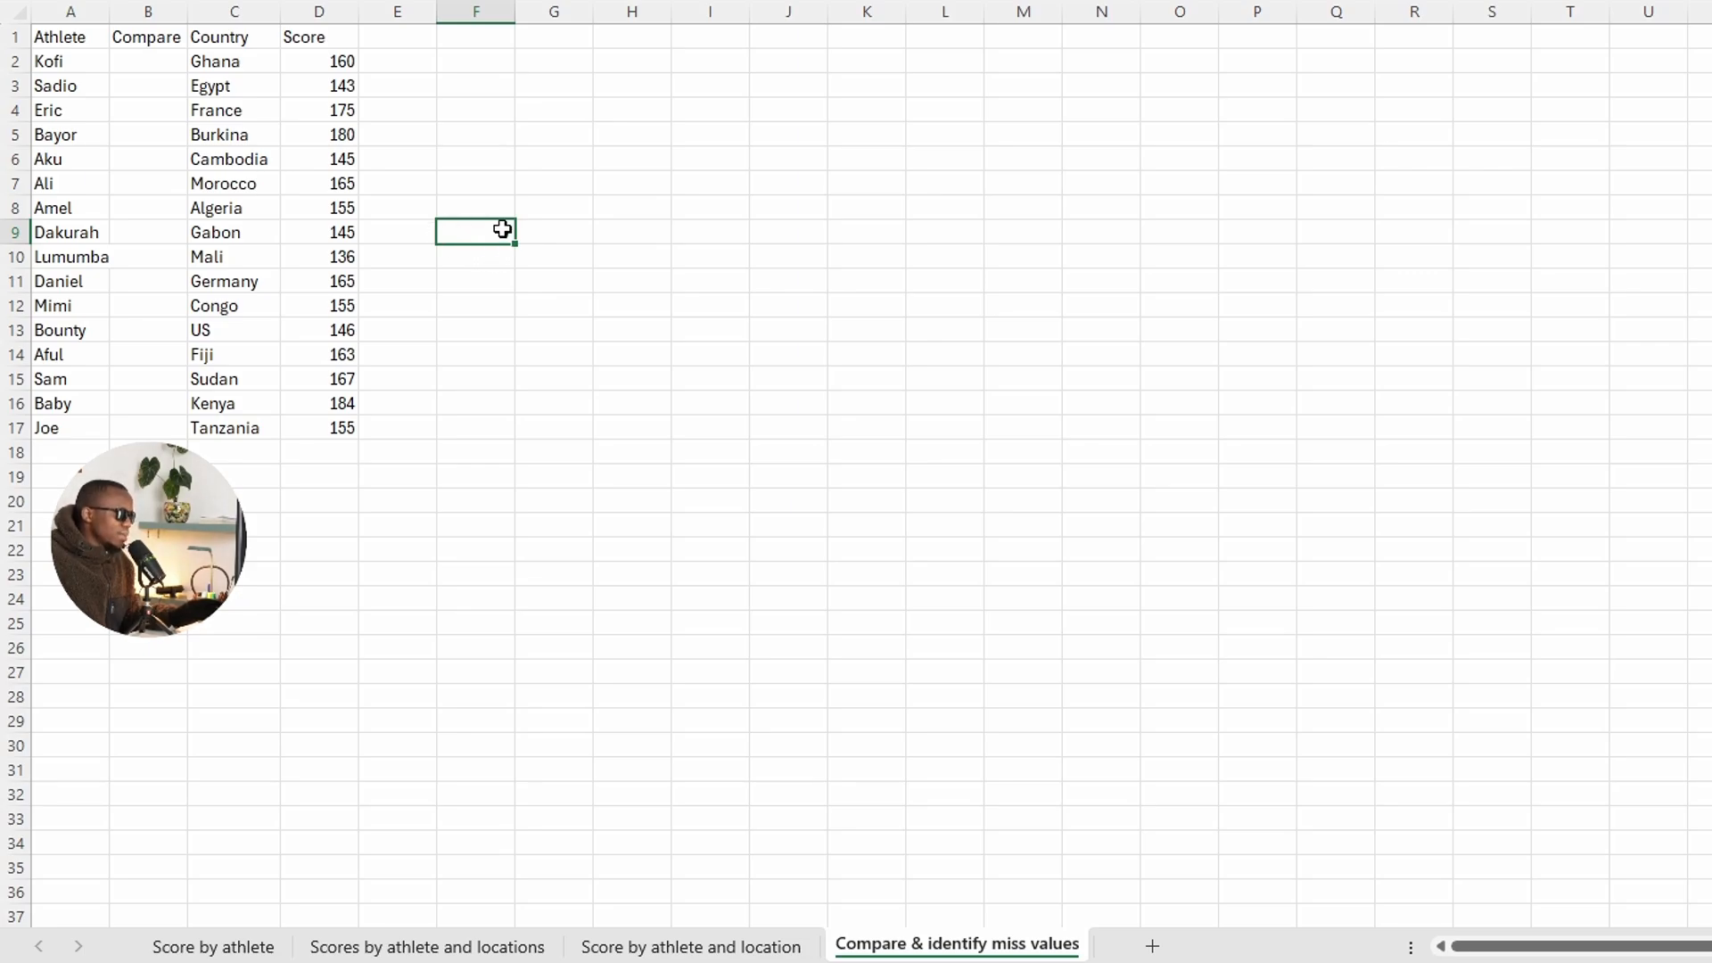
pyautogui.hotkey('ctrl', 'z')
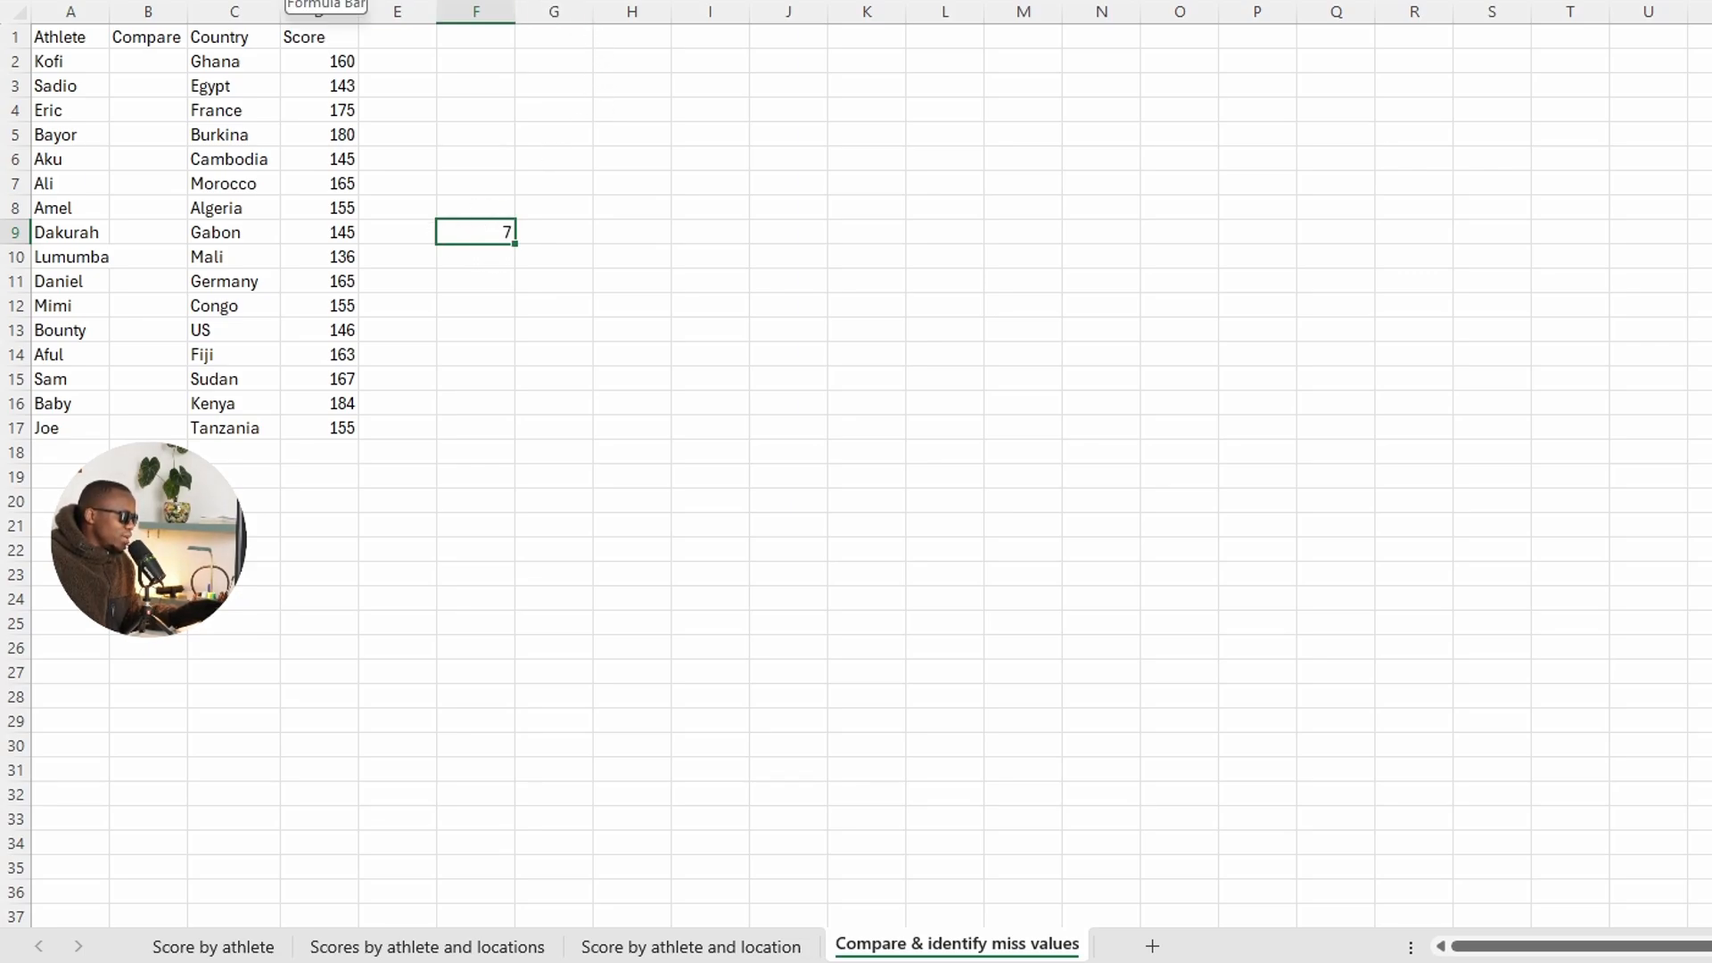
# Step: Extend the formula in F9 to =INDEX(C:C,MATCH(C7,C:C,0)) to return the matching country, and clear the cell
pyautogui.click(295, 242)
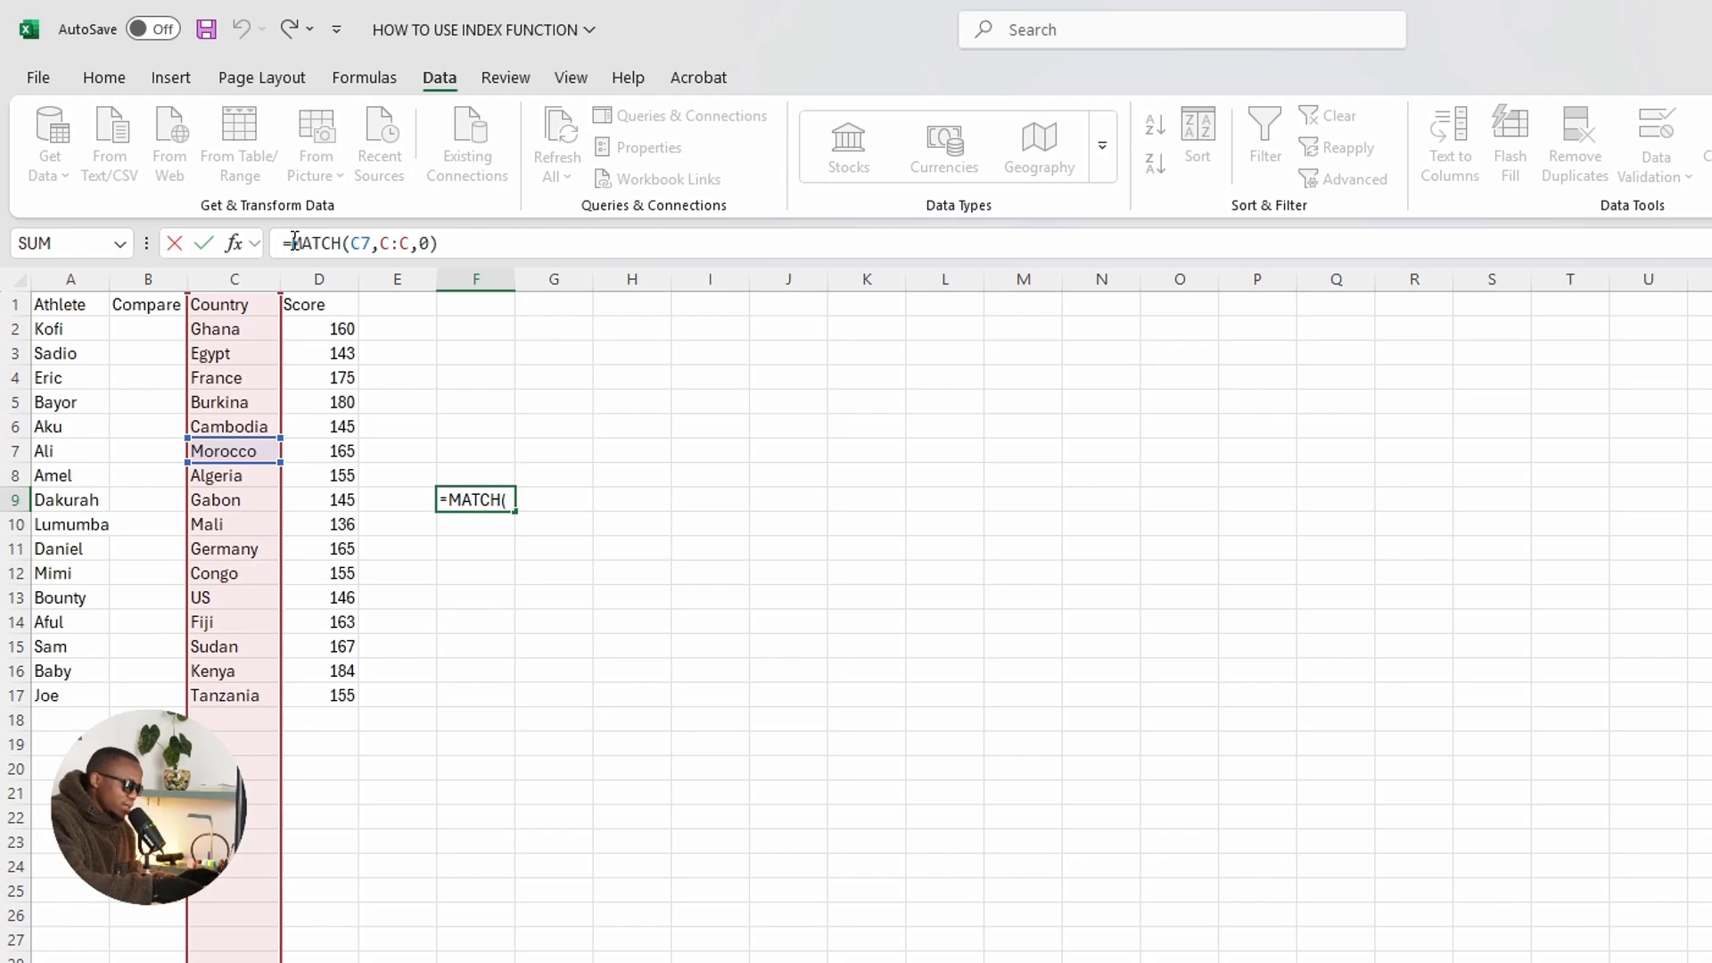
pyautogui.write('index')
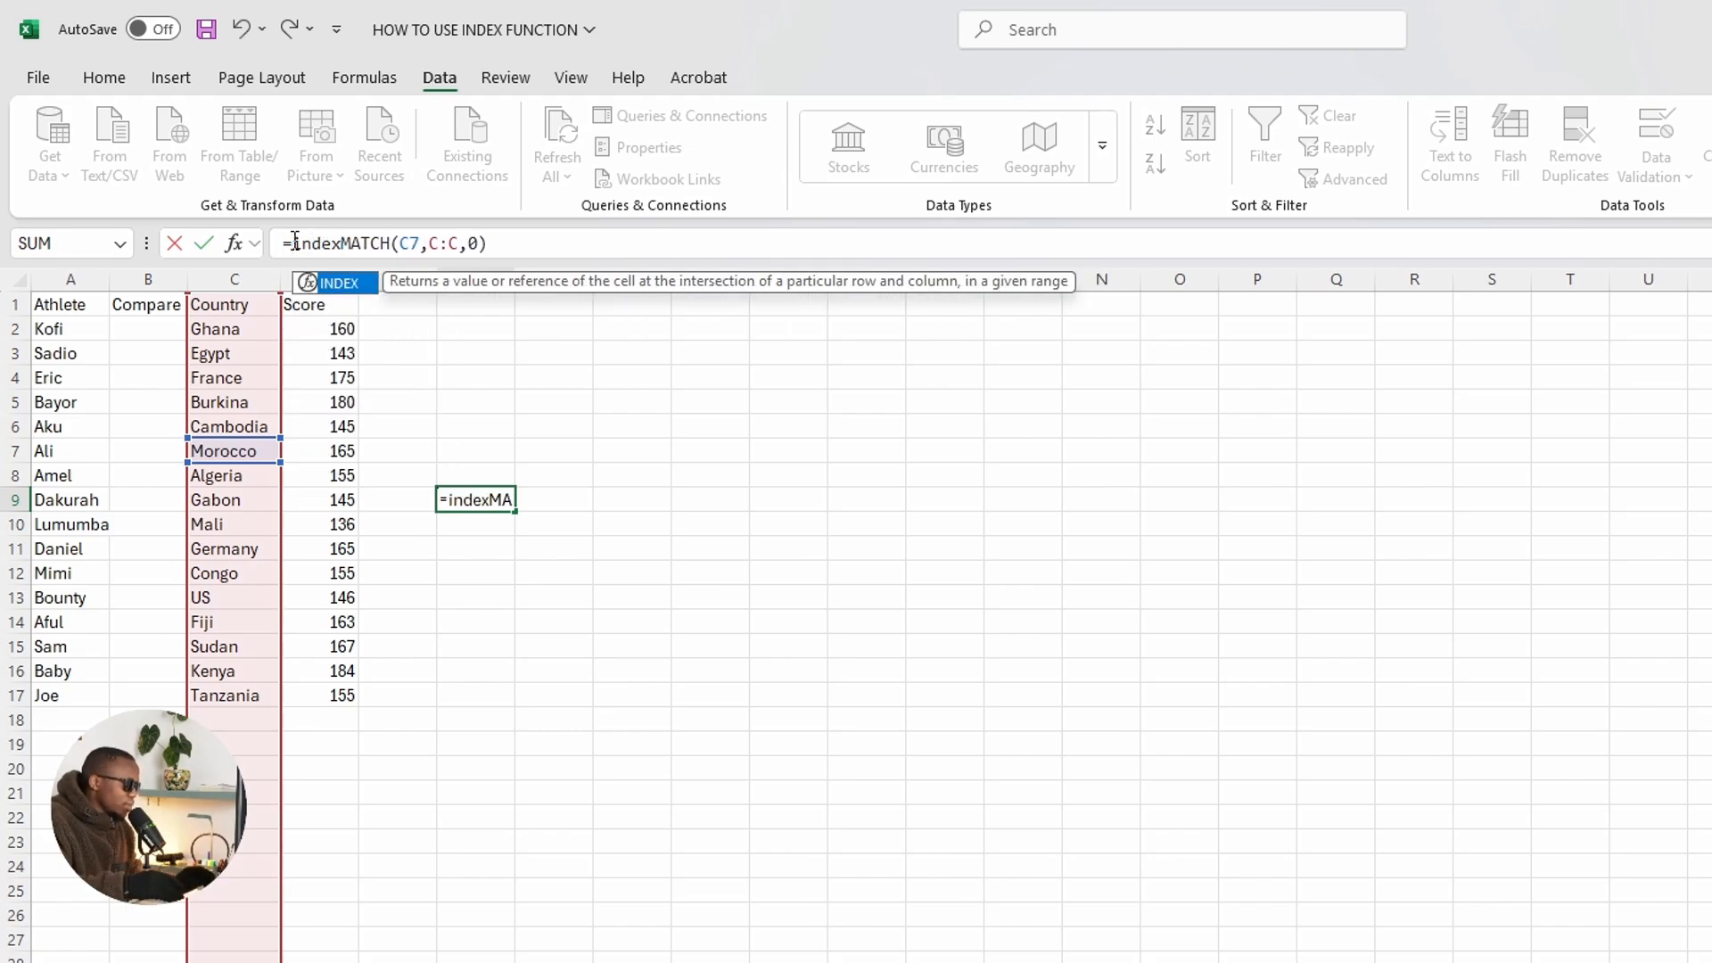
pyautogui.doubleClick(327, 294)
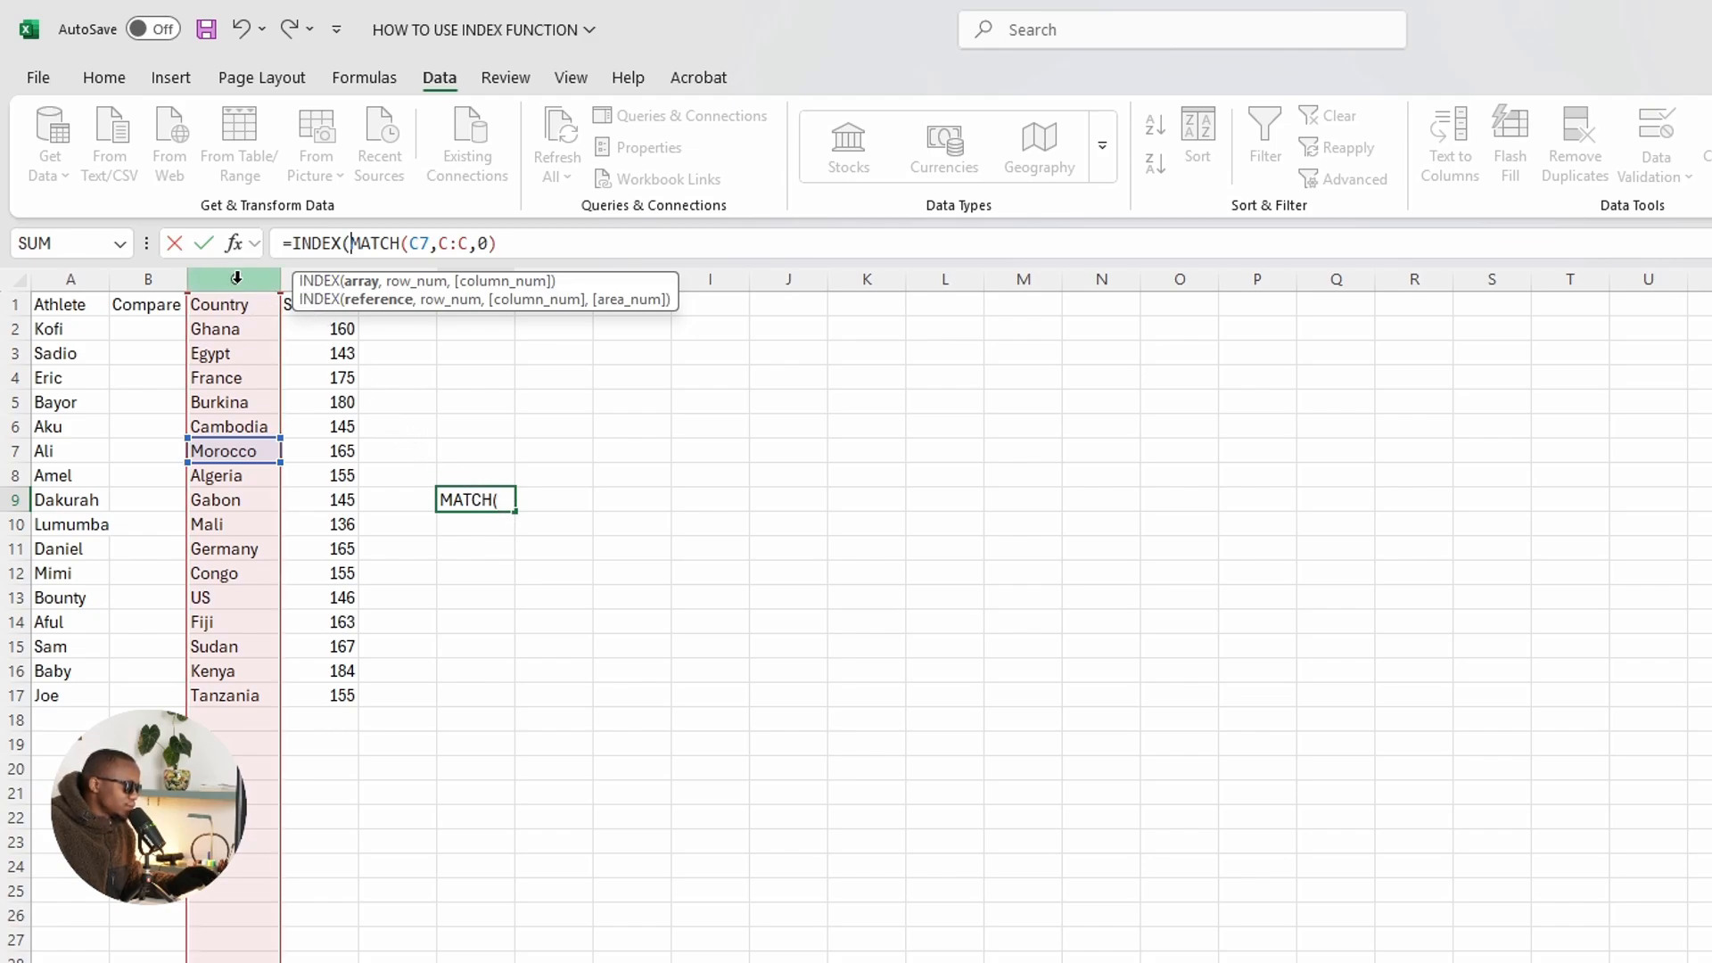
pyautogui.click(239, 276)
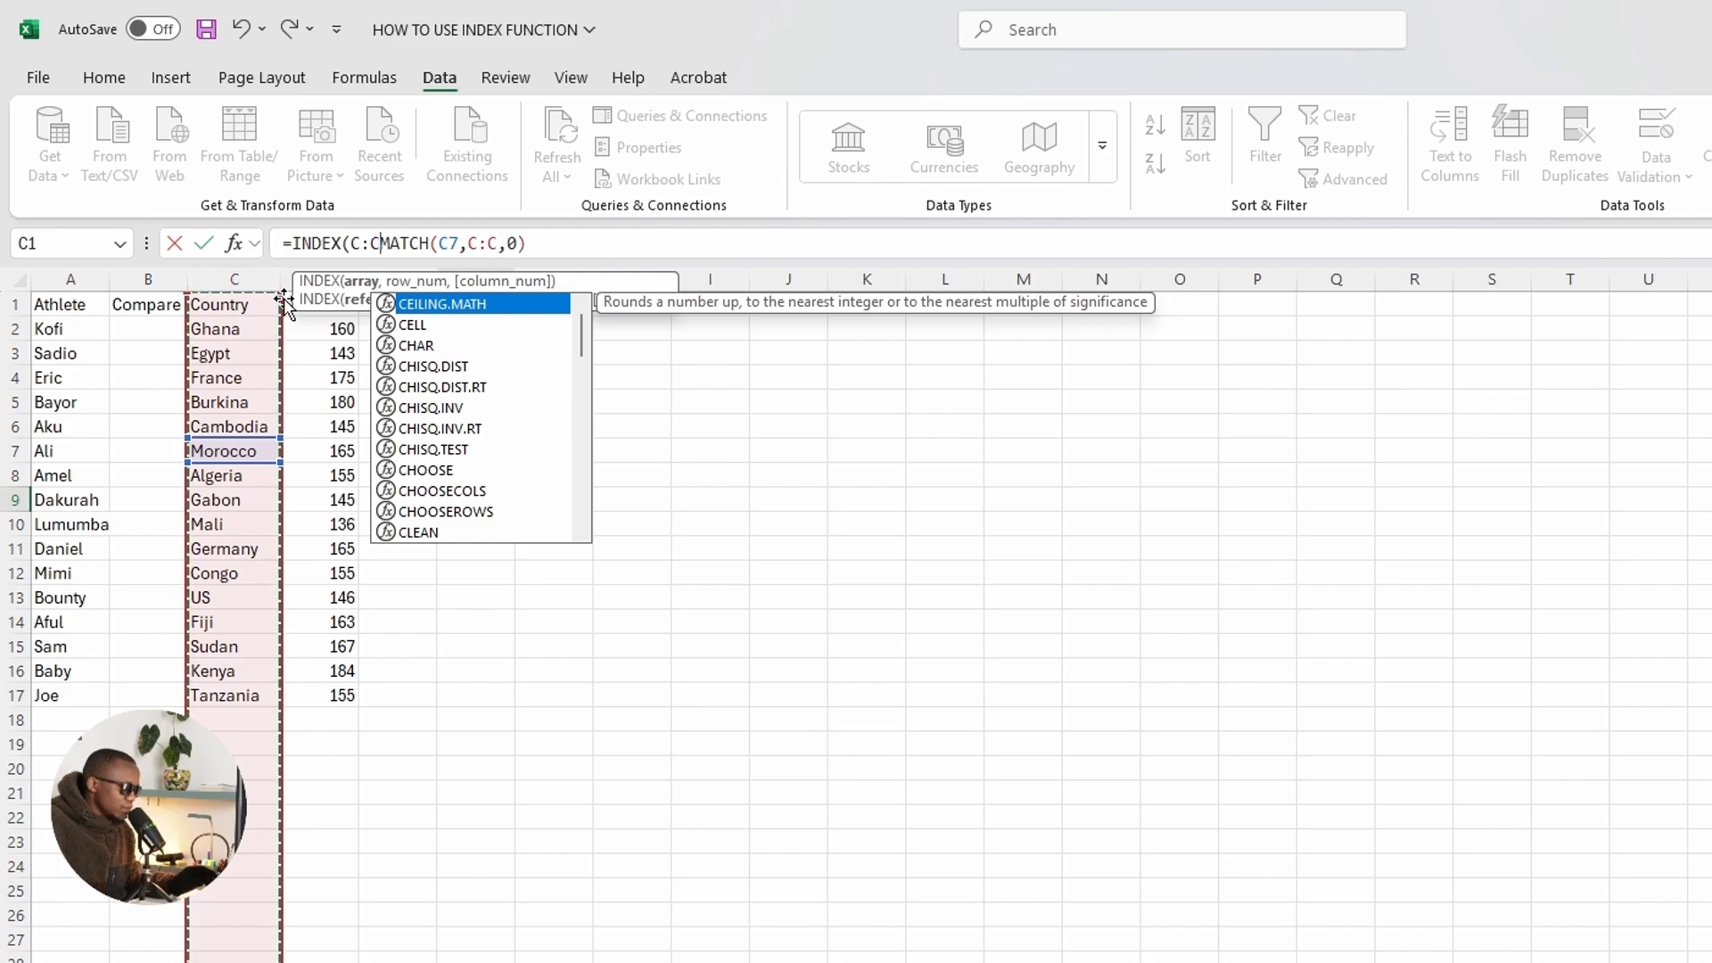
pyautogui.write(',')
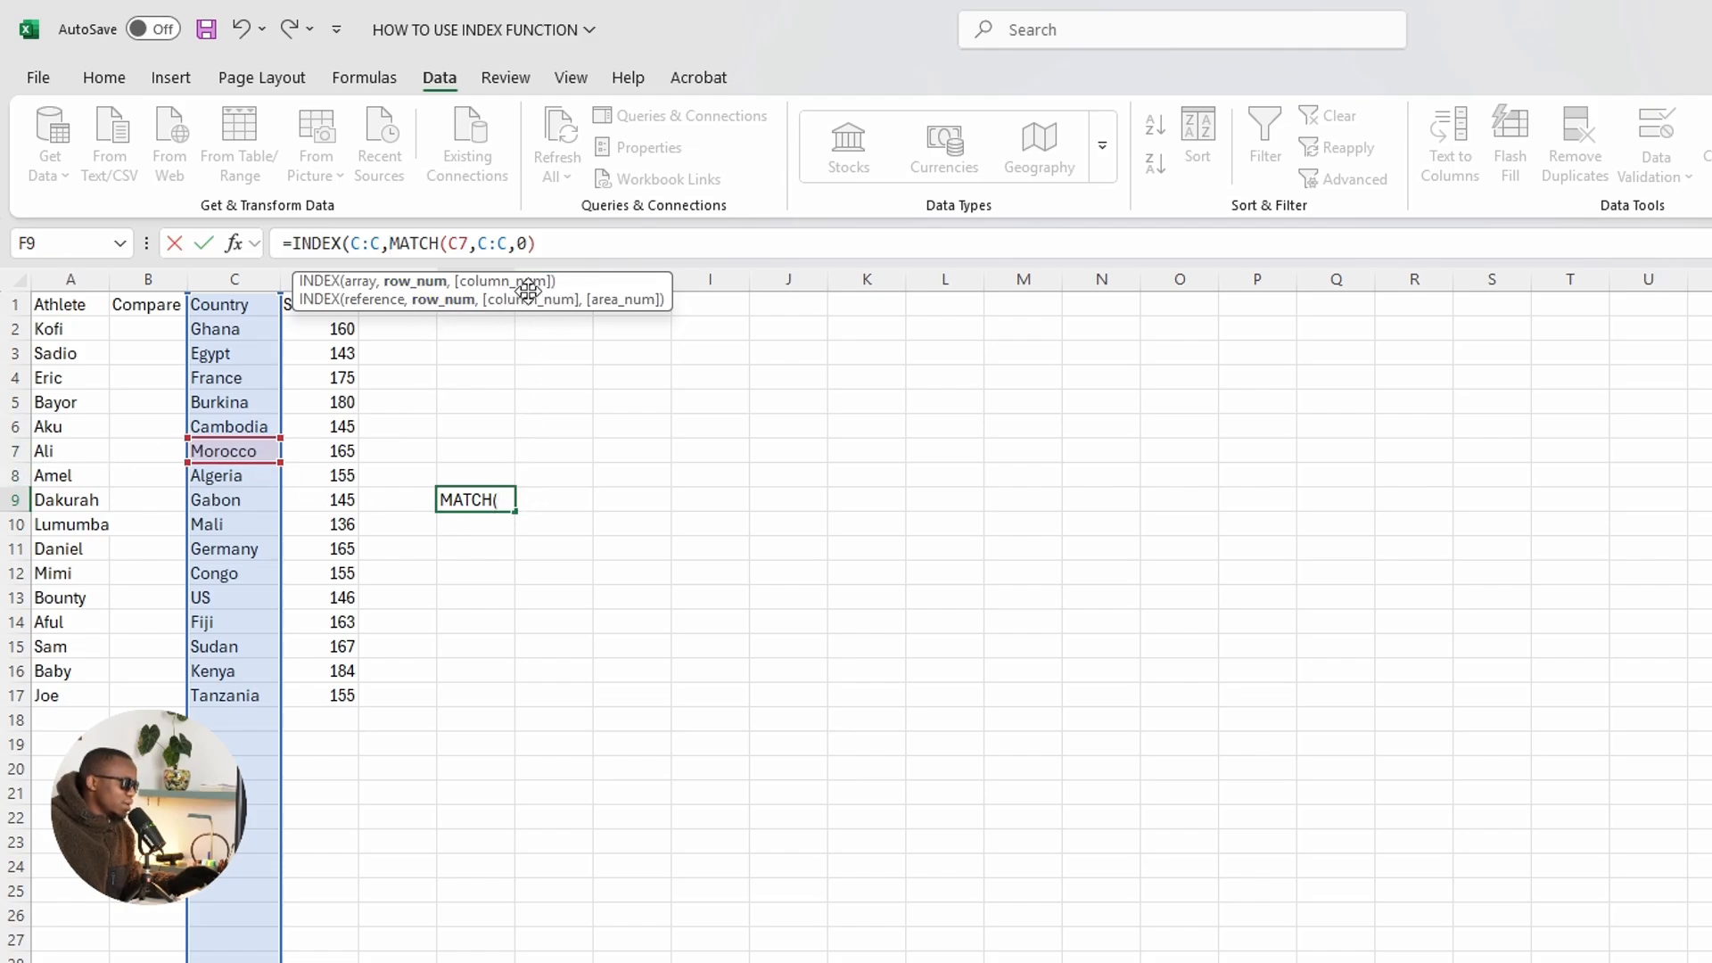
pyautogui.click(558, 237)
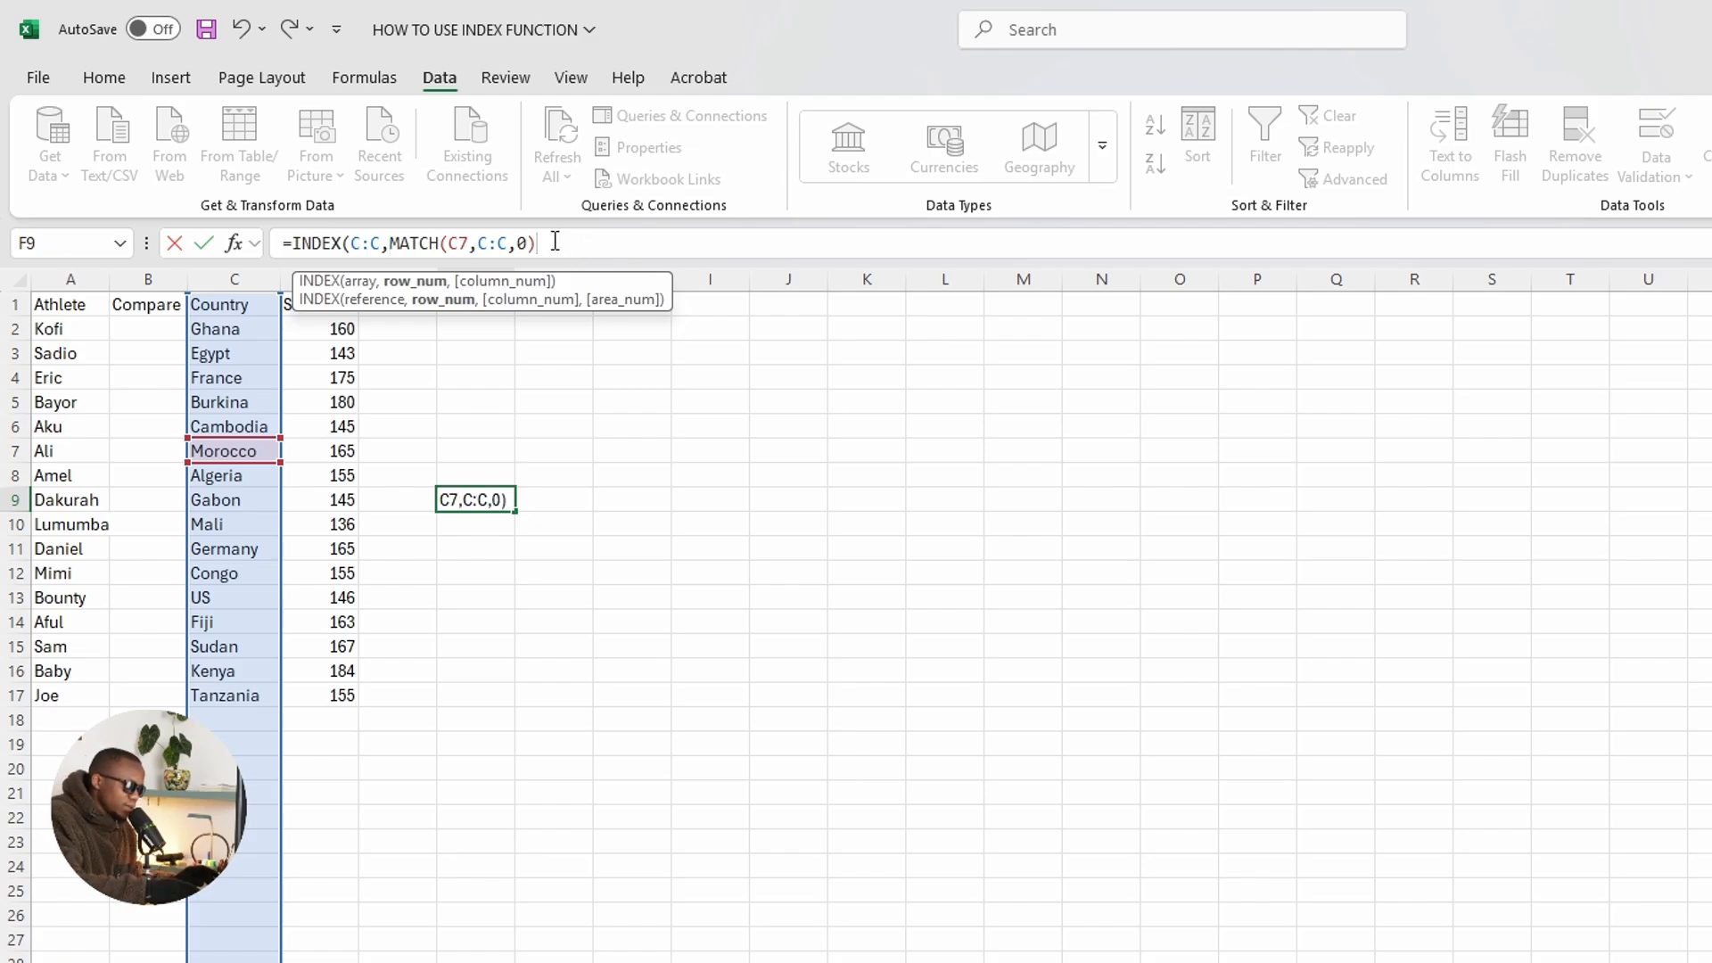
pyautogui.write(')')
pyautogui.press('Return')
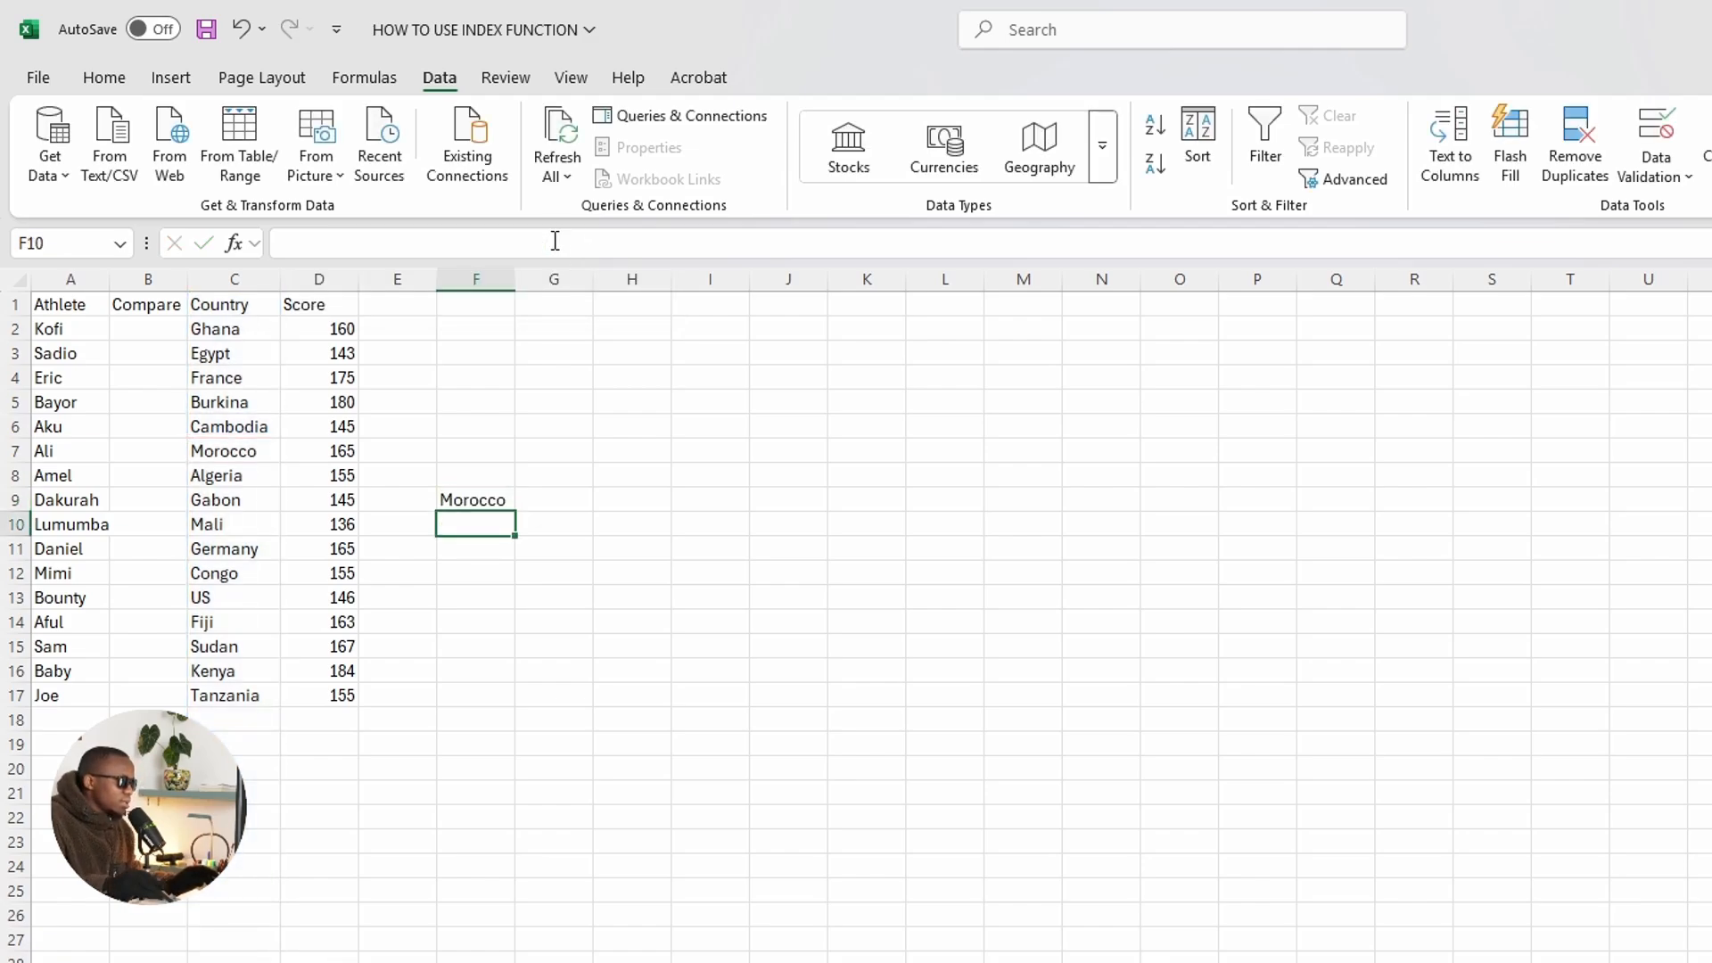
pyautogui.click(481, 499)
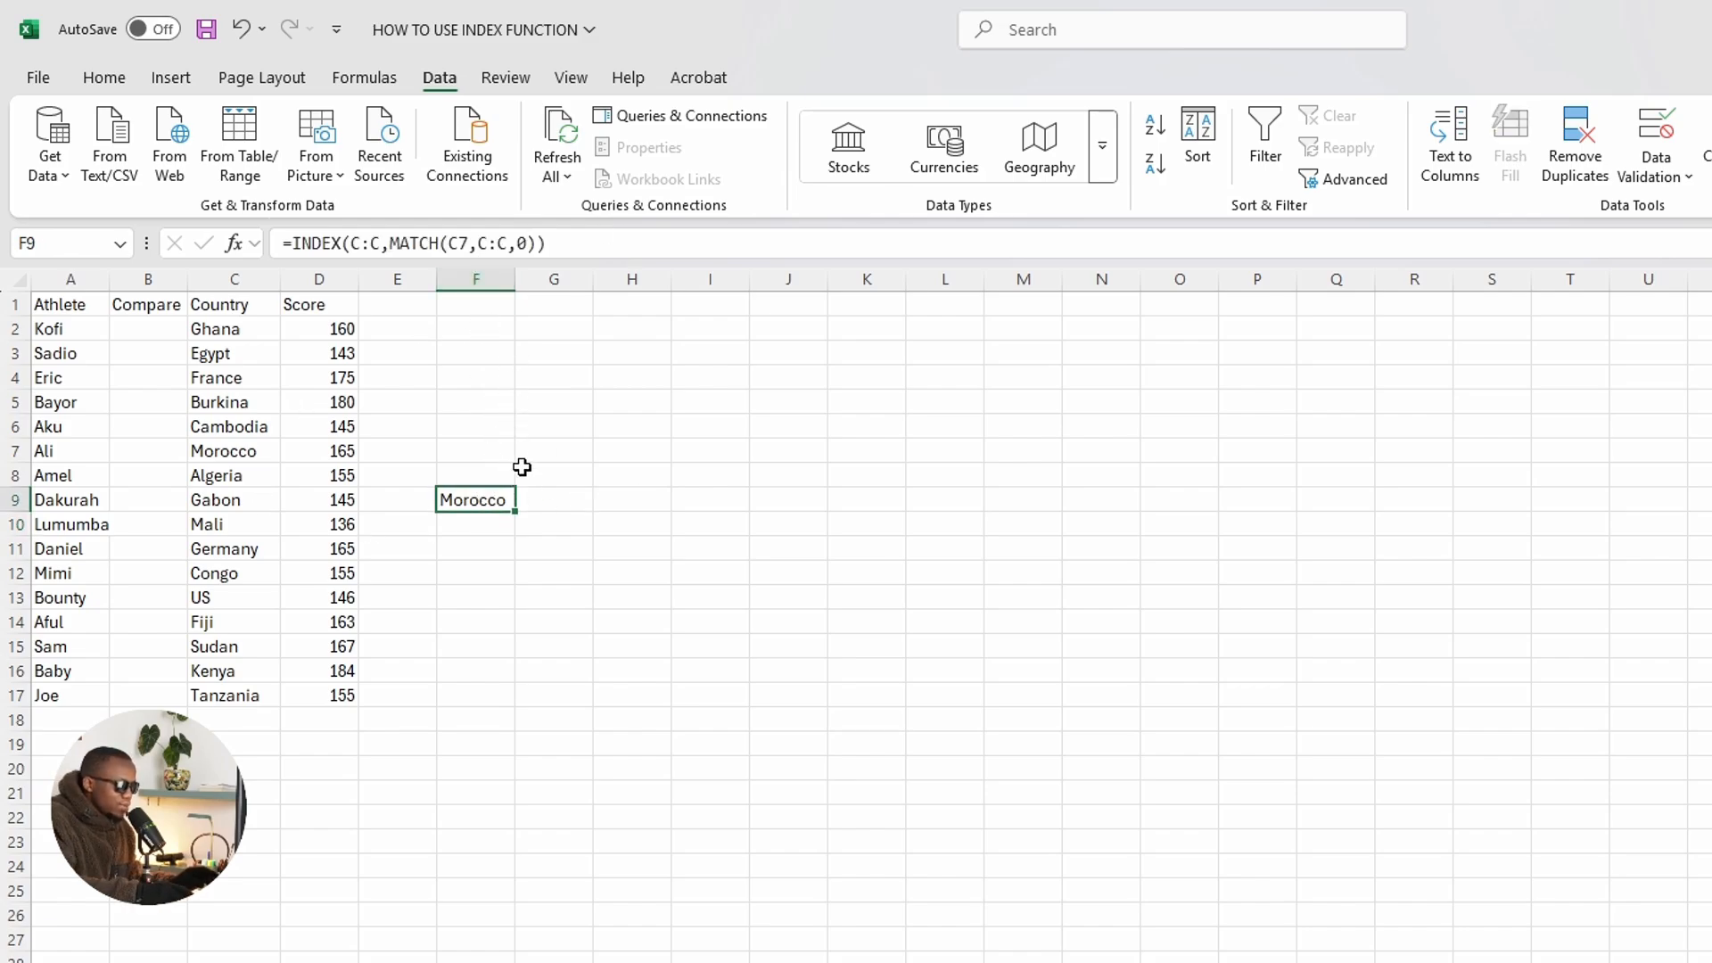
pyautogui.press('F2')
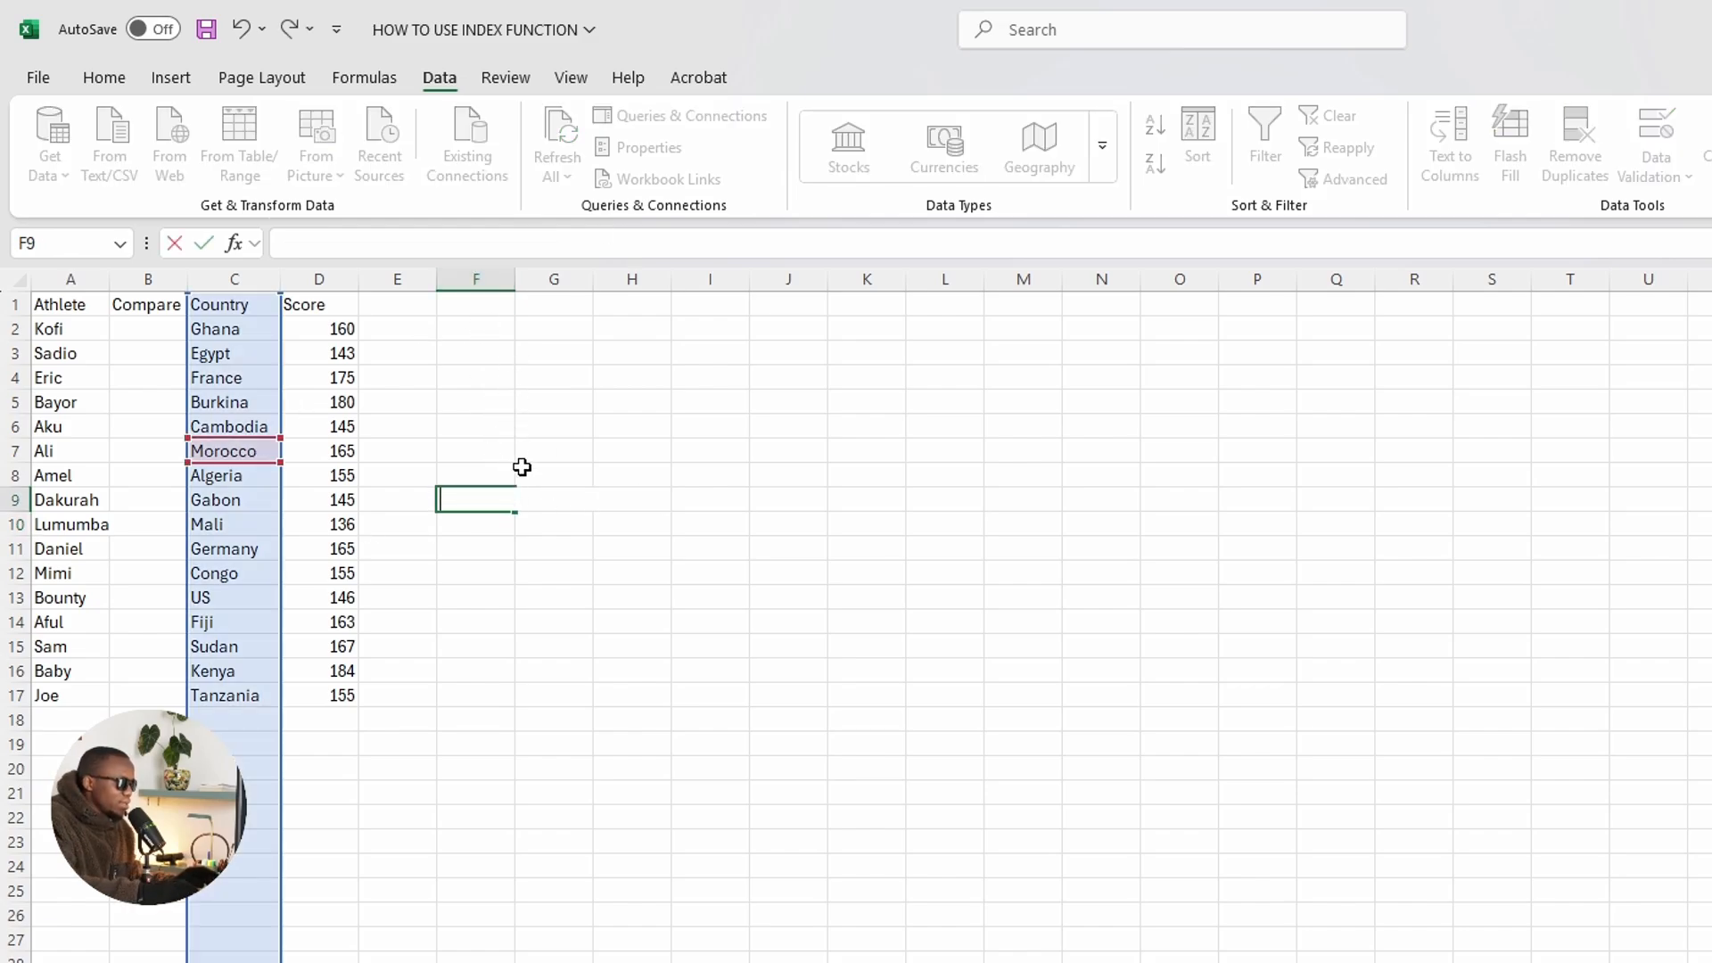
# Step: Start a MATCH formula in cell B2 of the Compare column with A2 as the lookup value
pyautogui.click(140, 330)
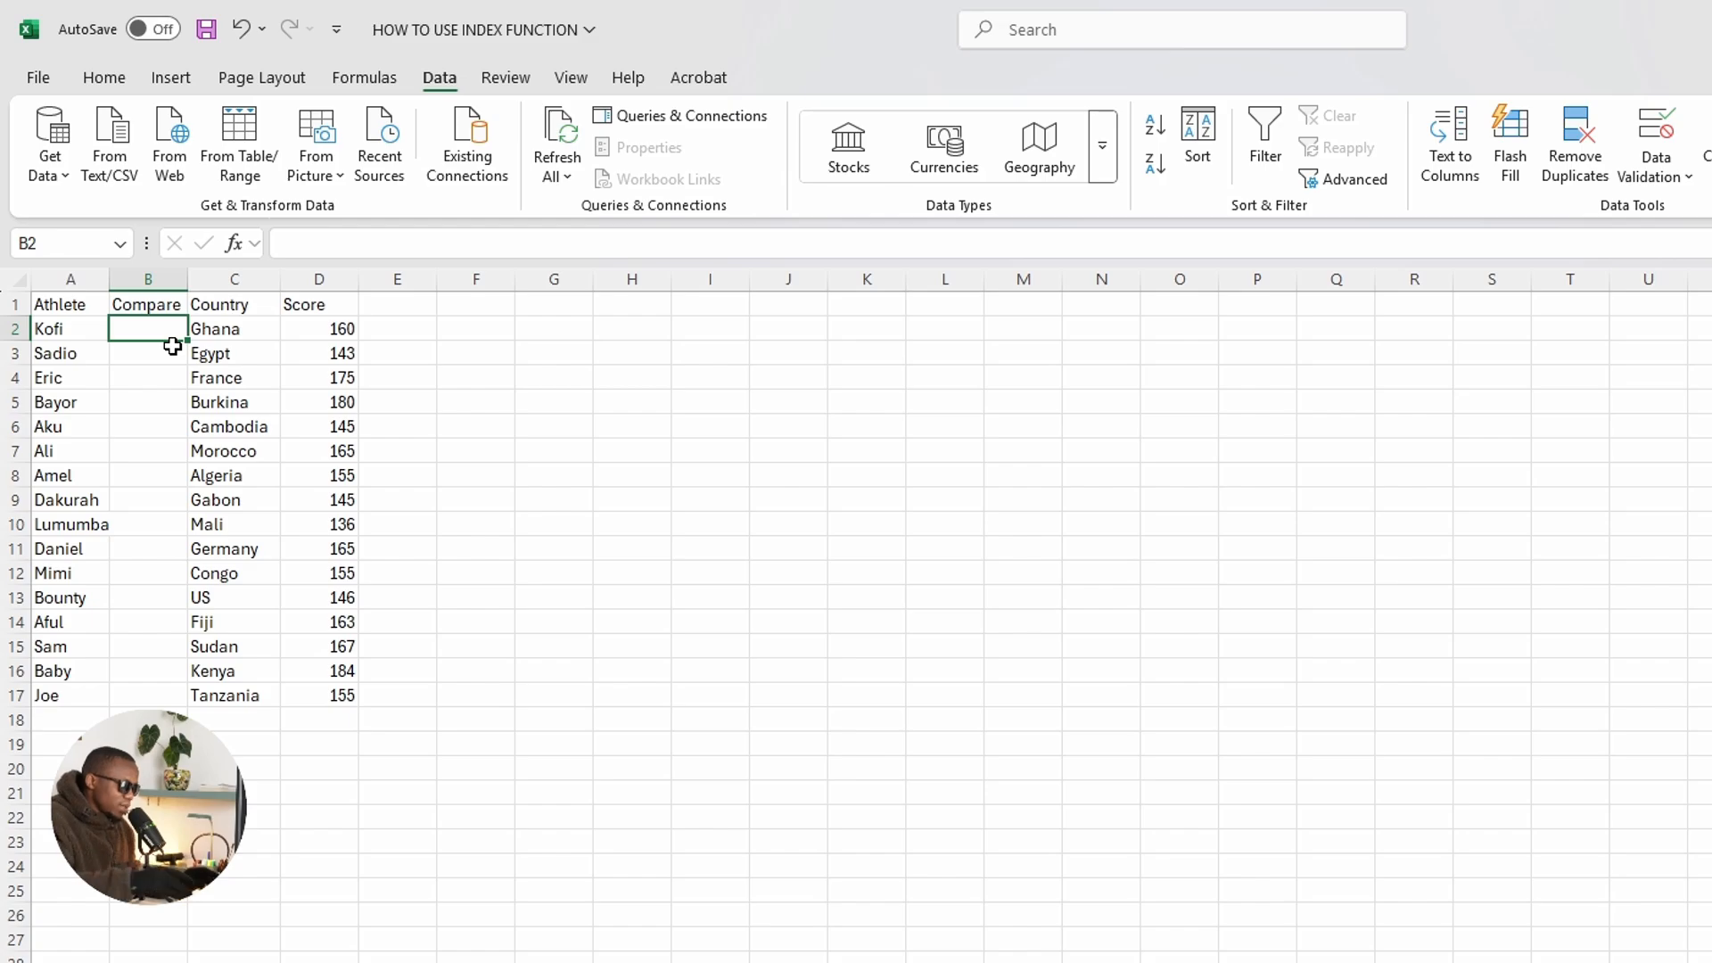
pyautogui.write('=')
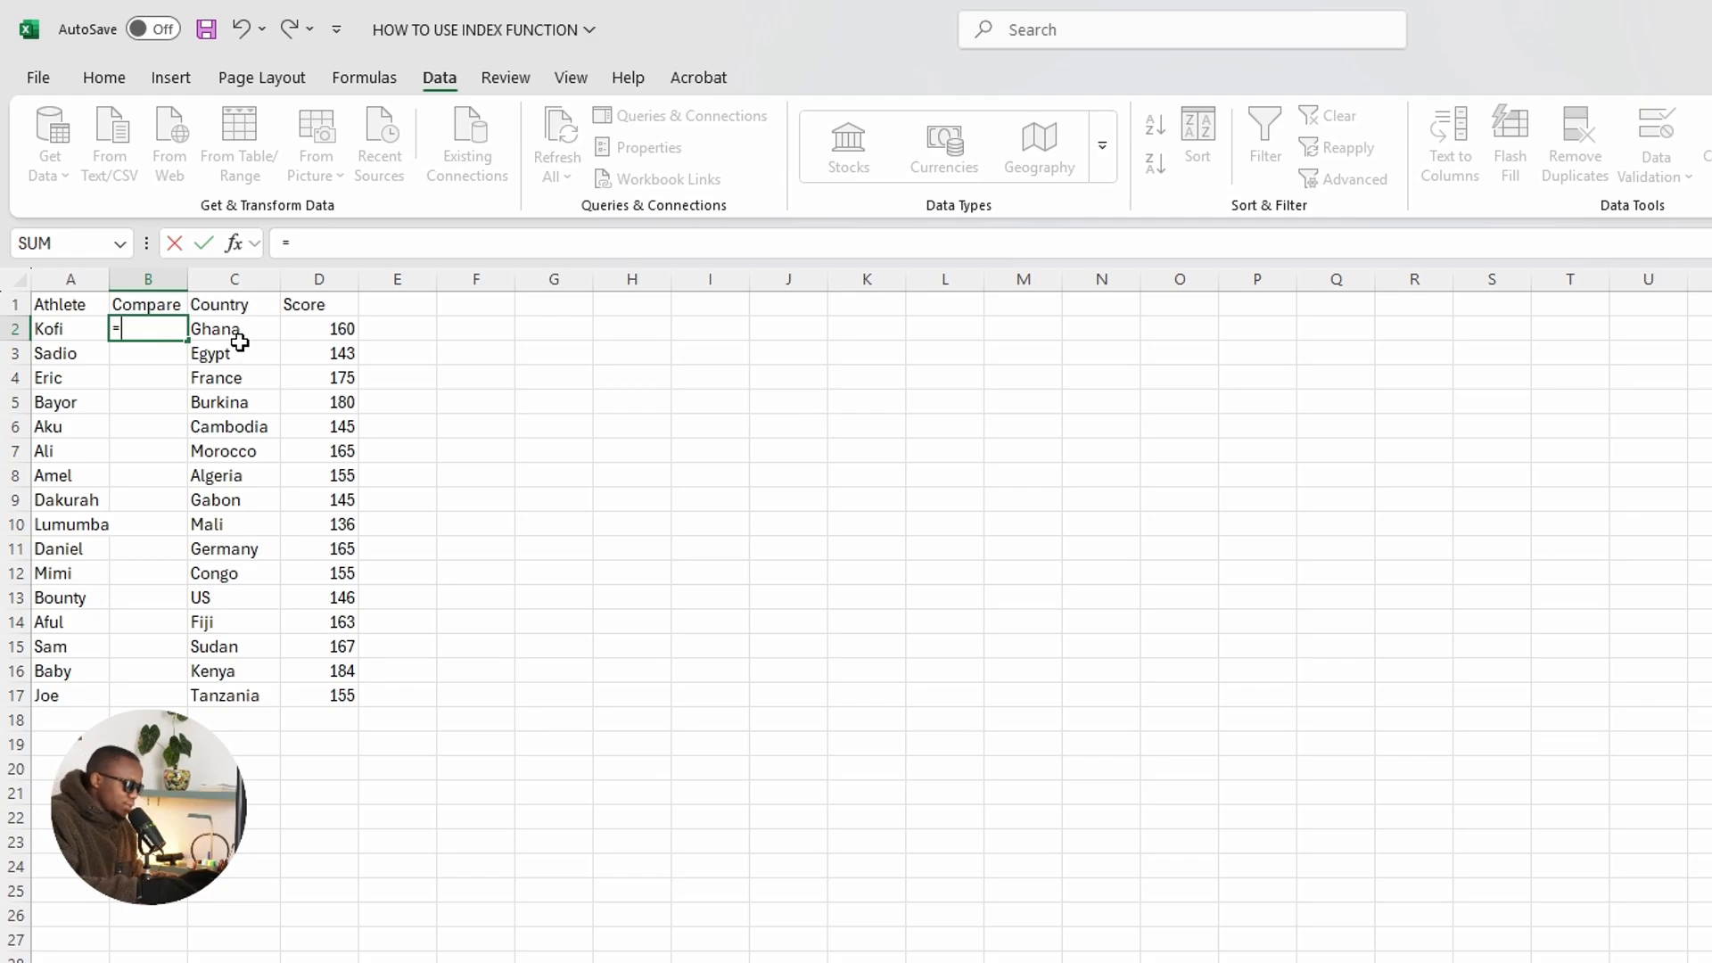
pyautogui.write('mat')
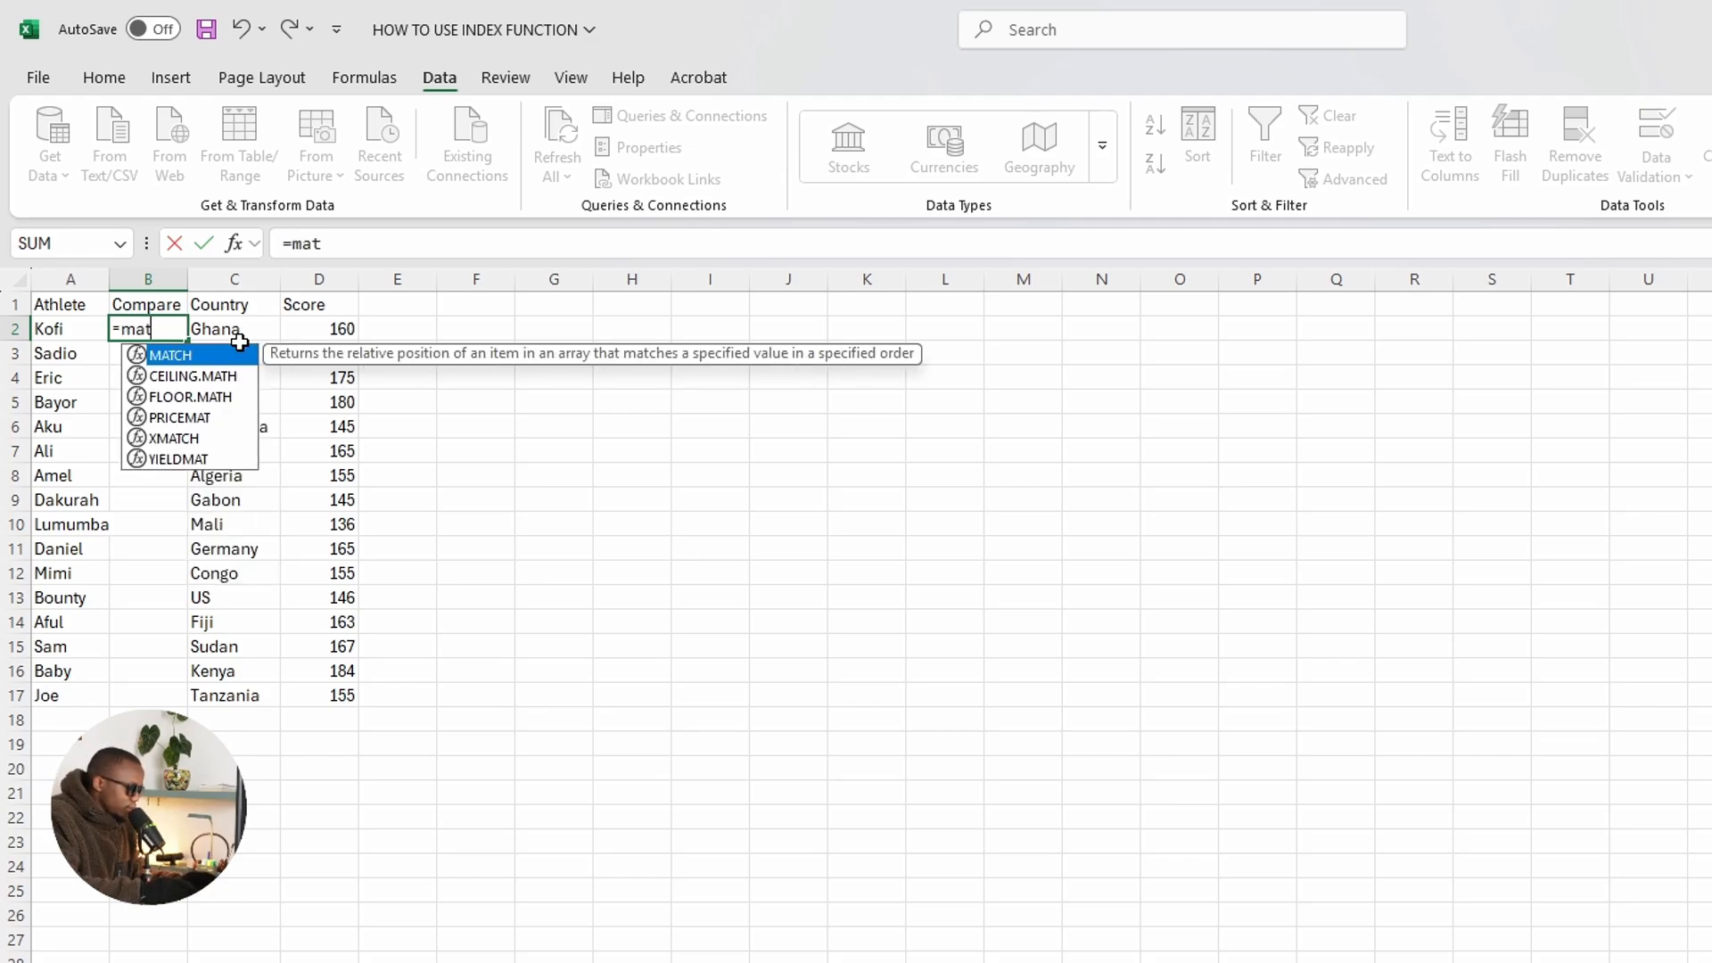
pyautogui.write('ch')
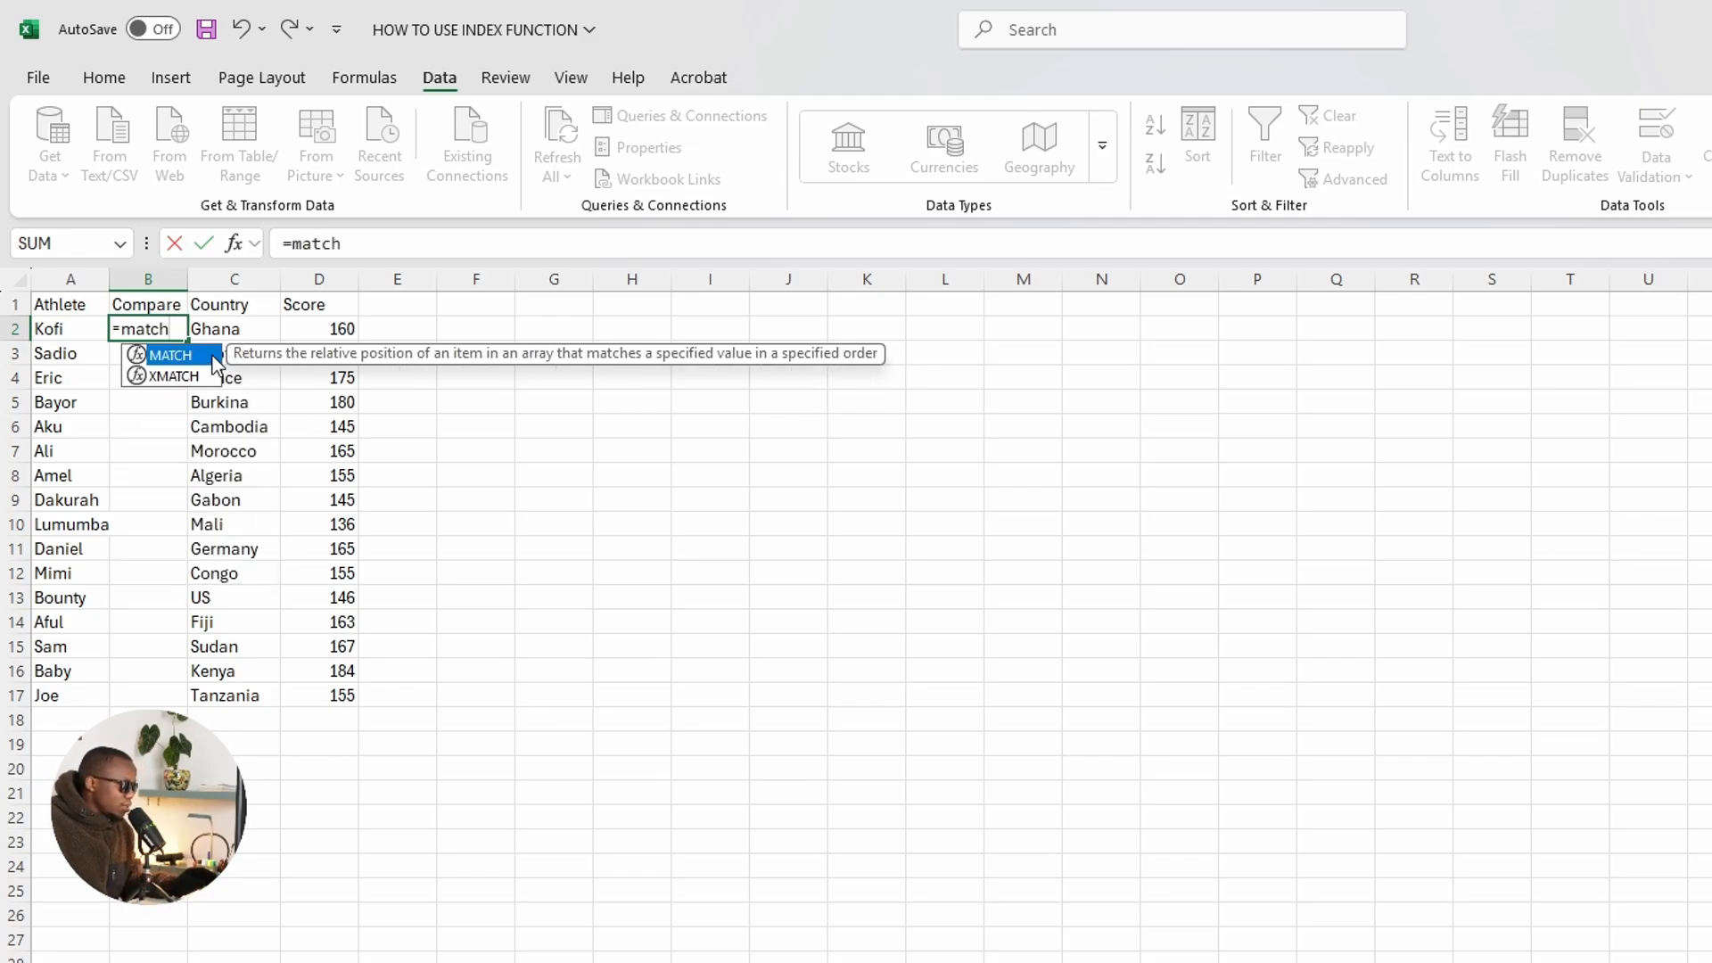
pyautogui.doubleClick(182, 355)
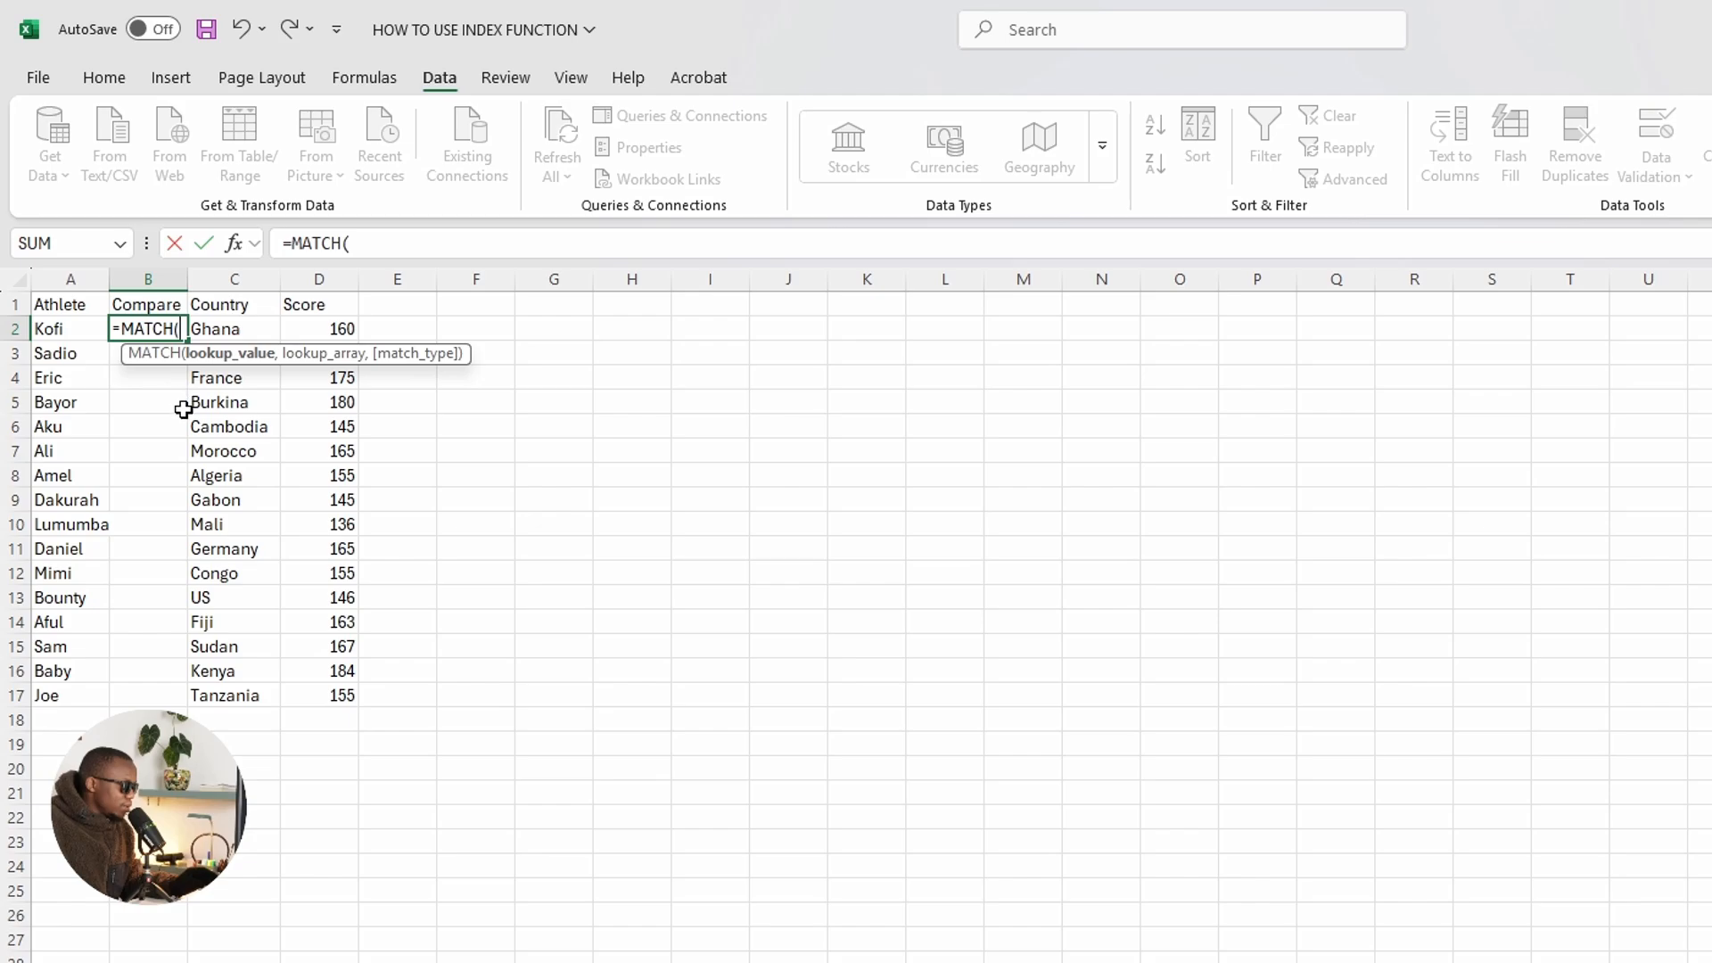
pyautogui.click(45, 330)
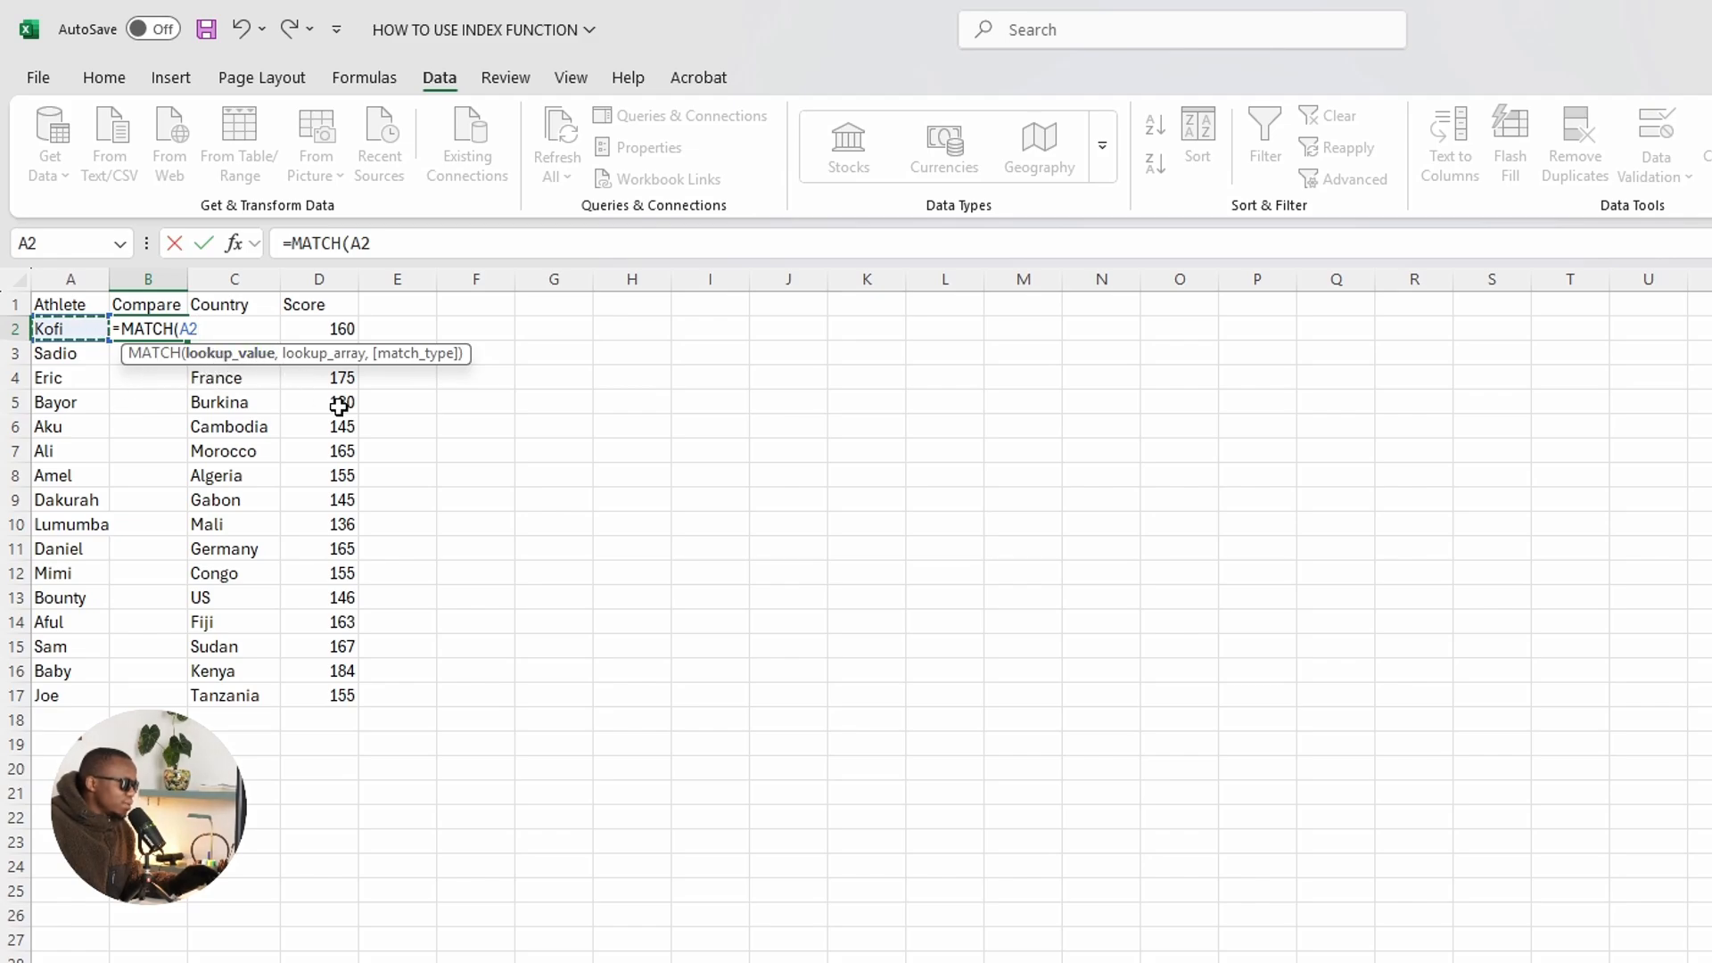
pyautogui.write(',')
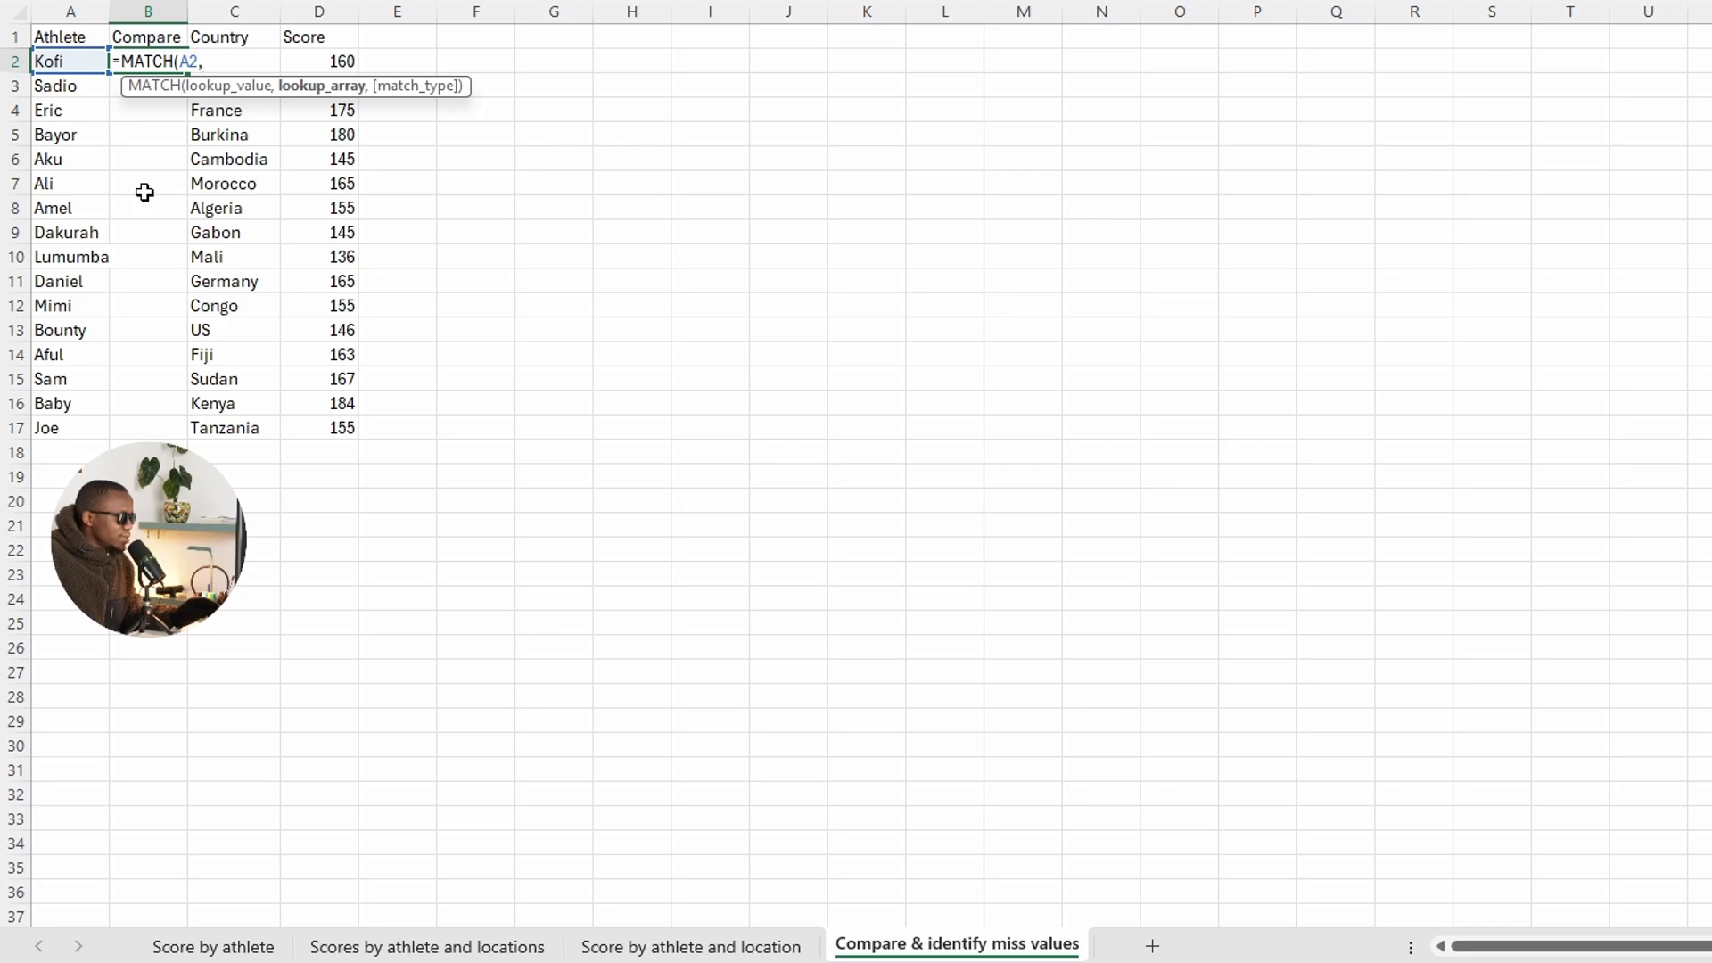
# Step: Complete the B2 formula as =MATCH(A2,'Score by athlete and location'!A:A,0), using that sheet's Athlete column and an exact match
pyautogui.click(713, 949)
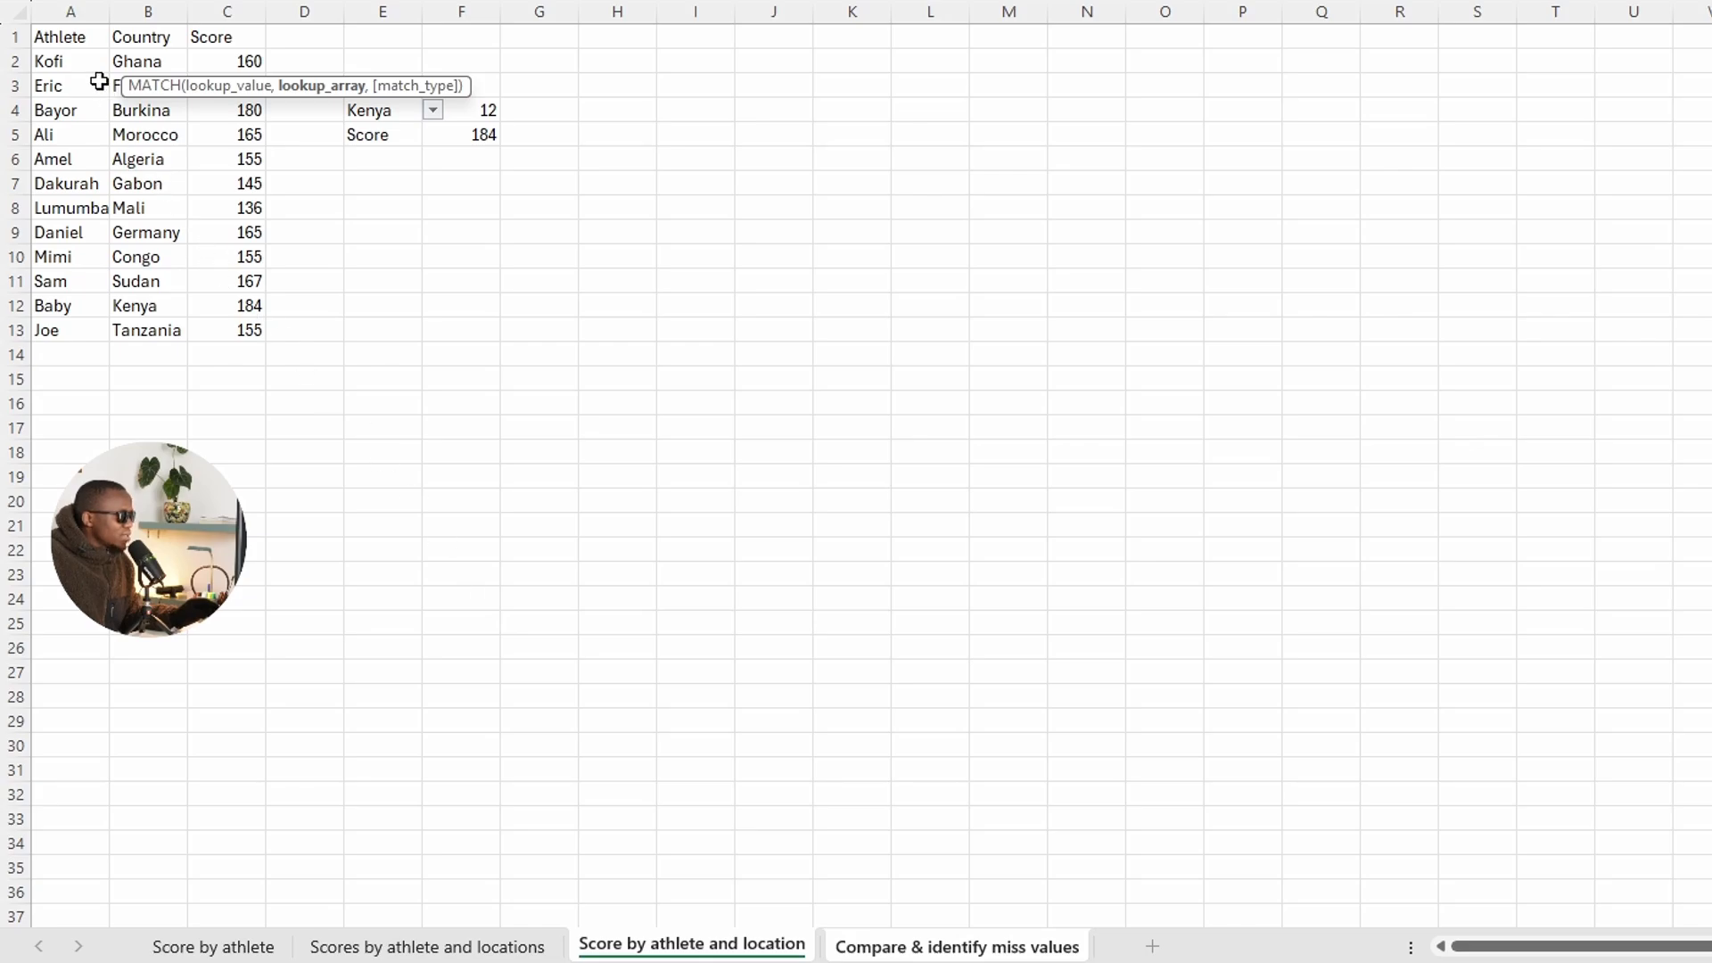
pyautogui.click(65, 11)
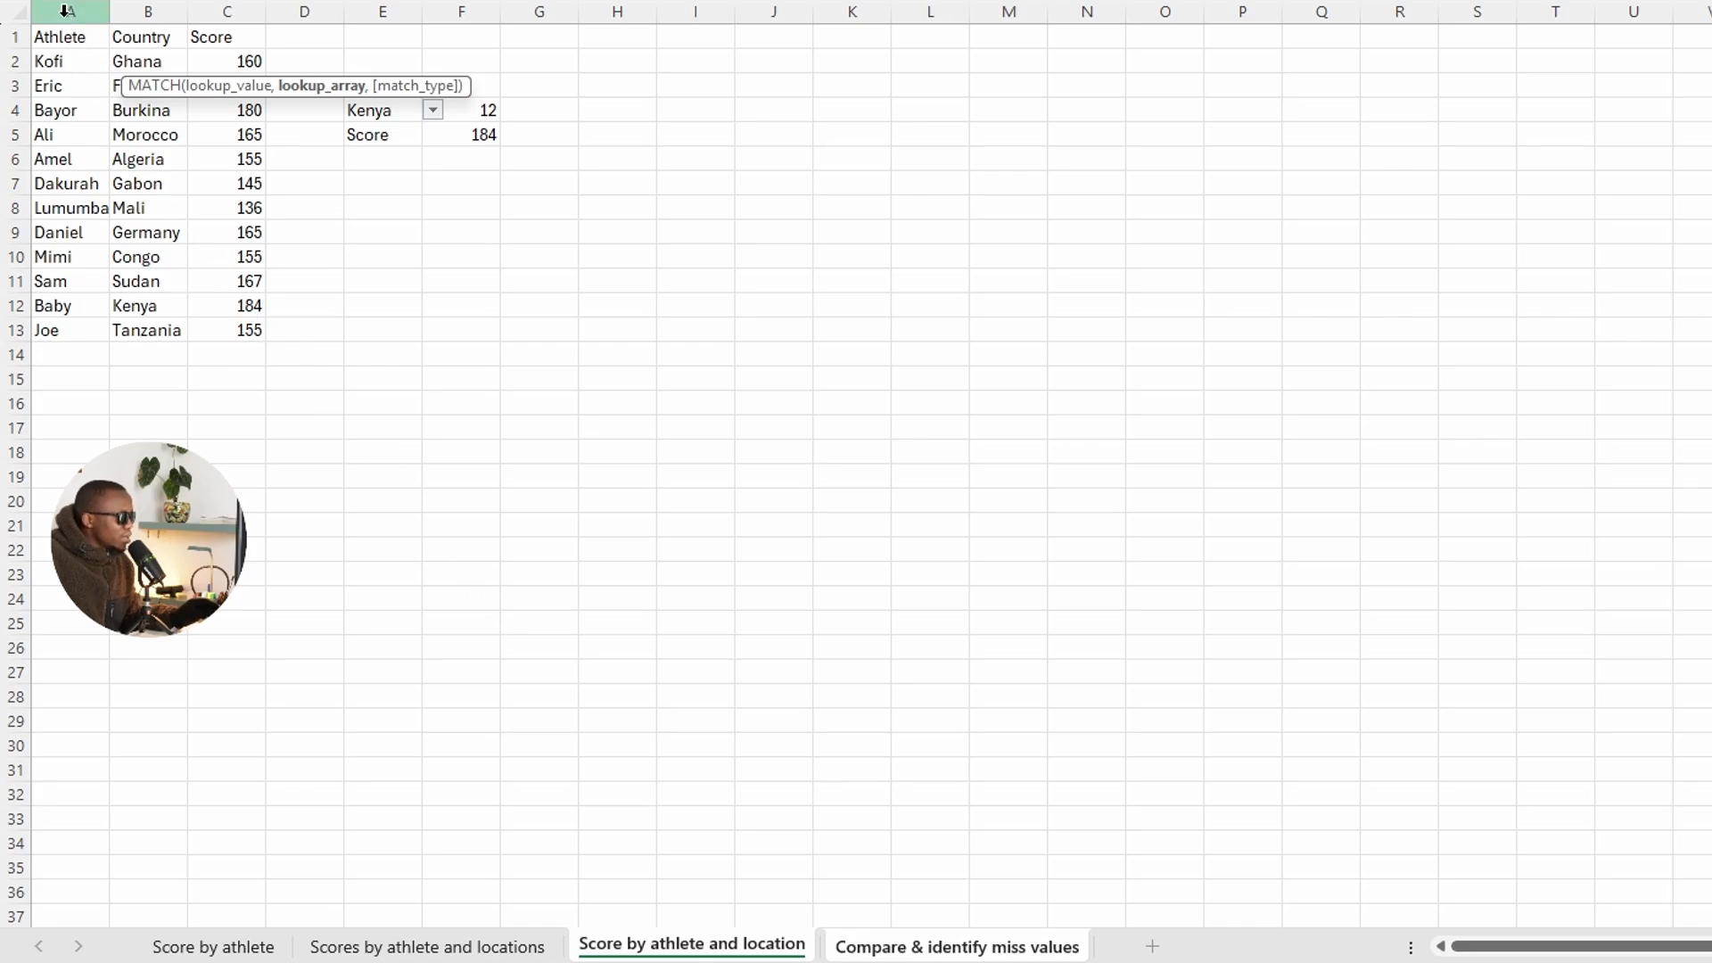
pyautogui.click(65, 11)
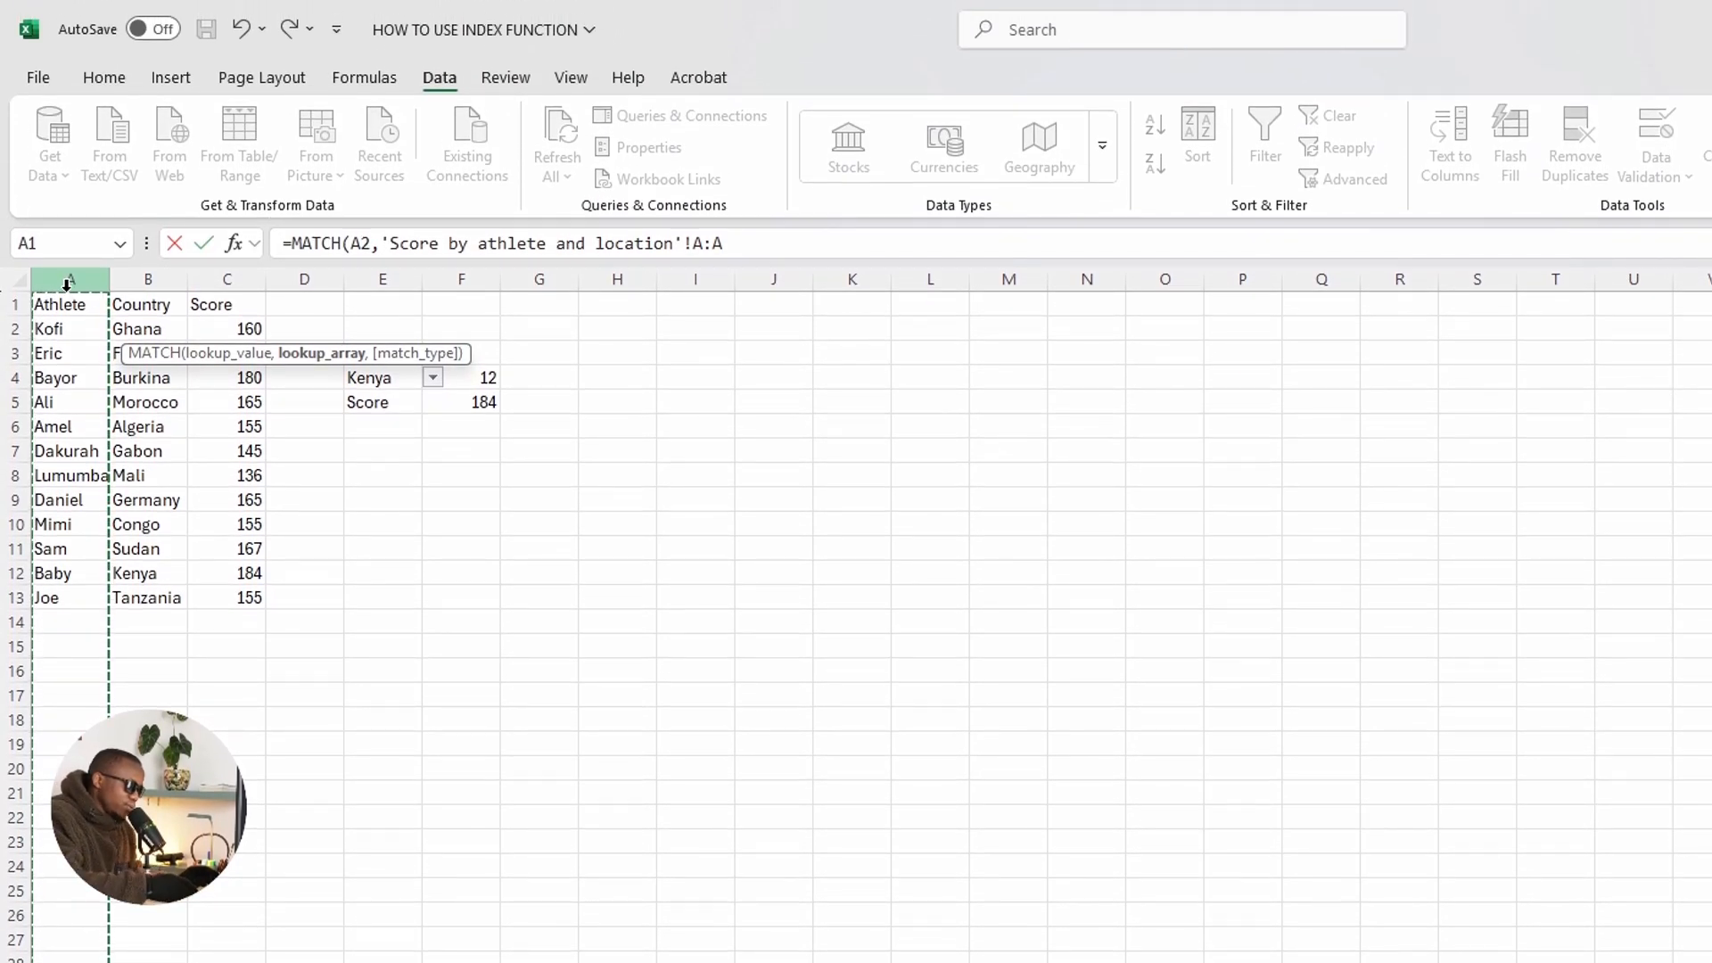
pyautogui.write(',')
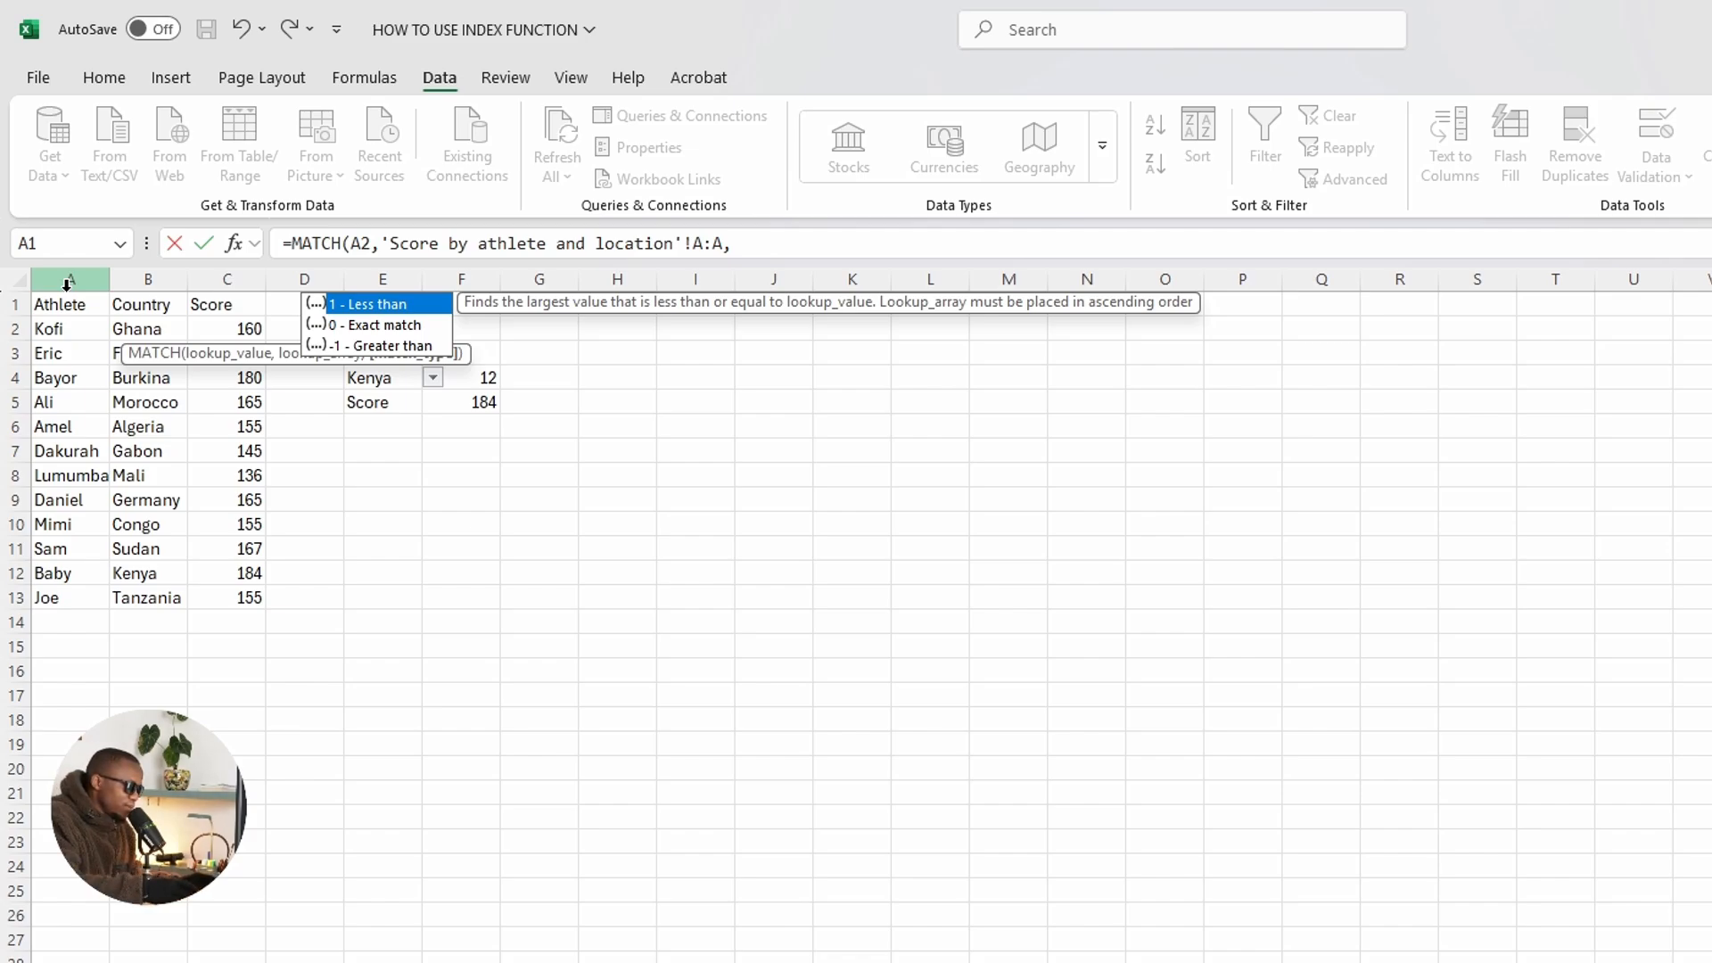
pyautogui.write('0')
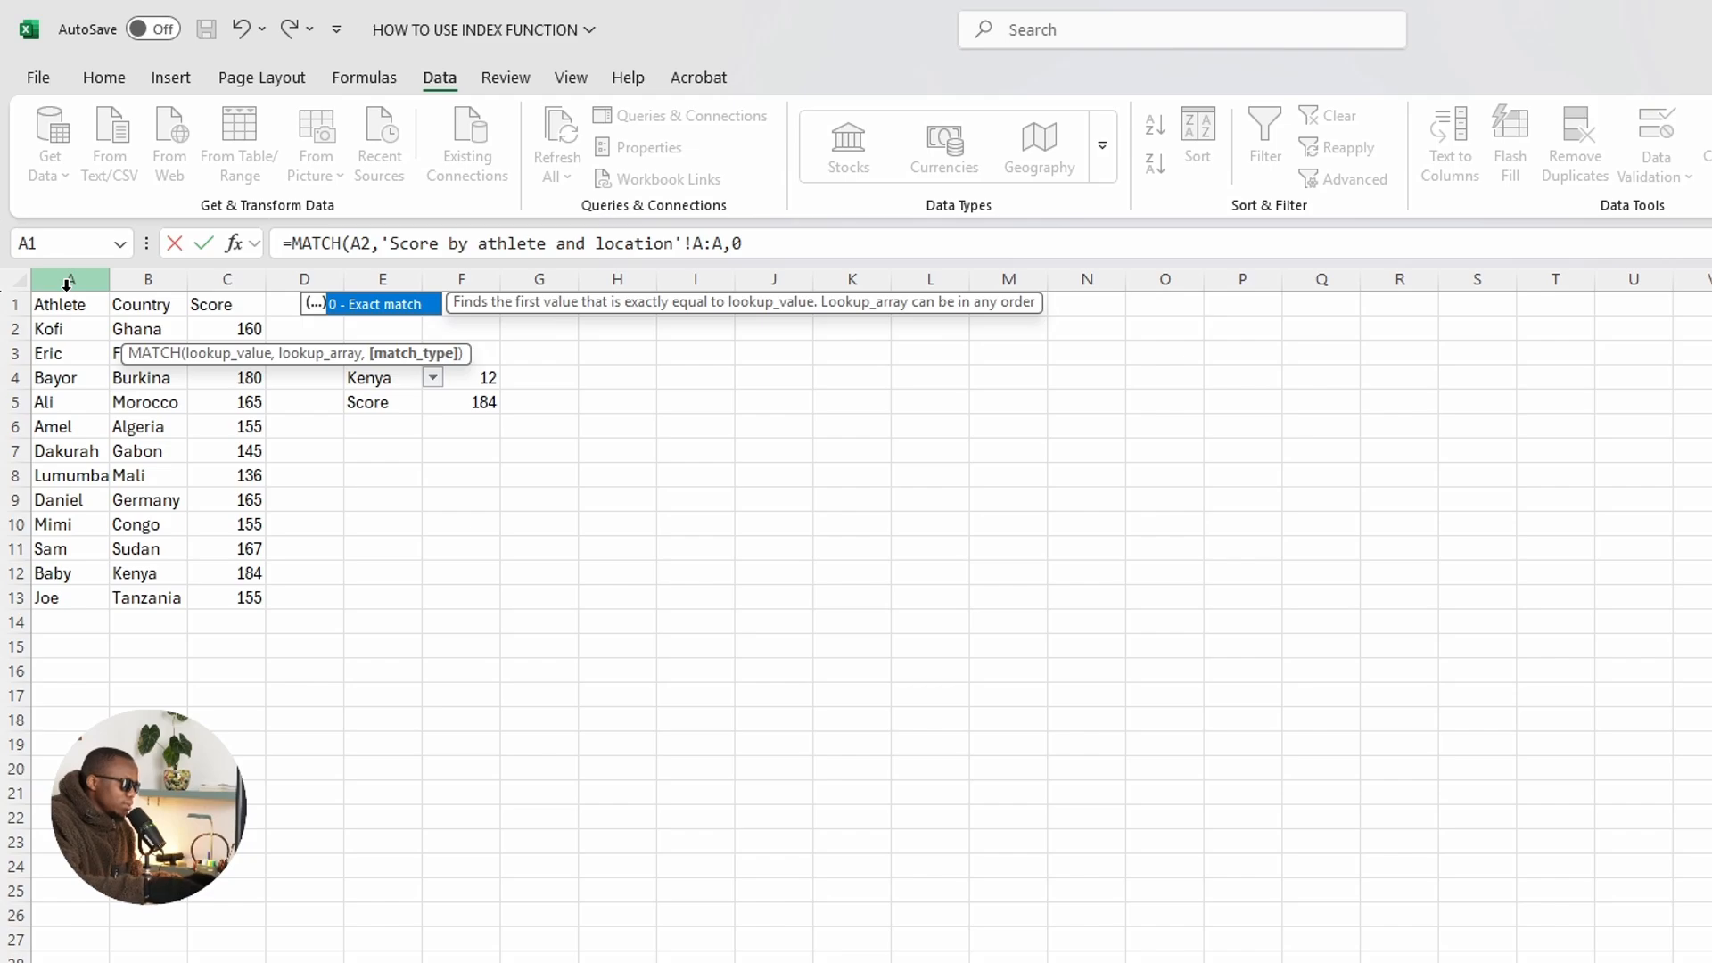
pyautogui.press('Tab')
pyautogui.write(')')
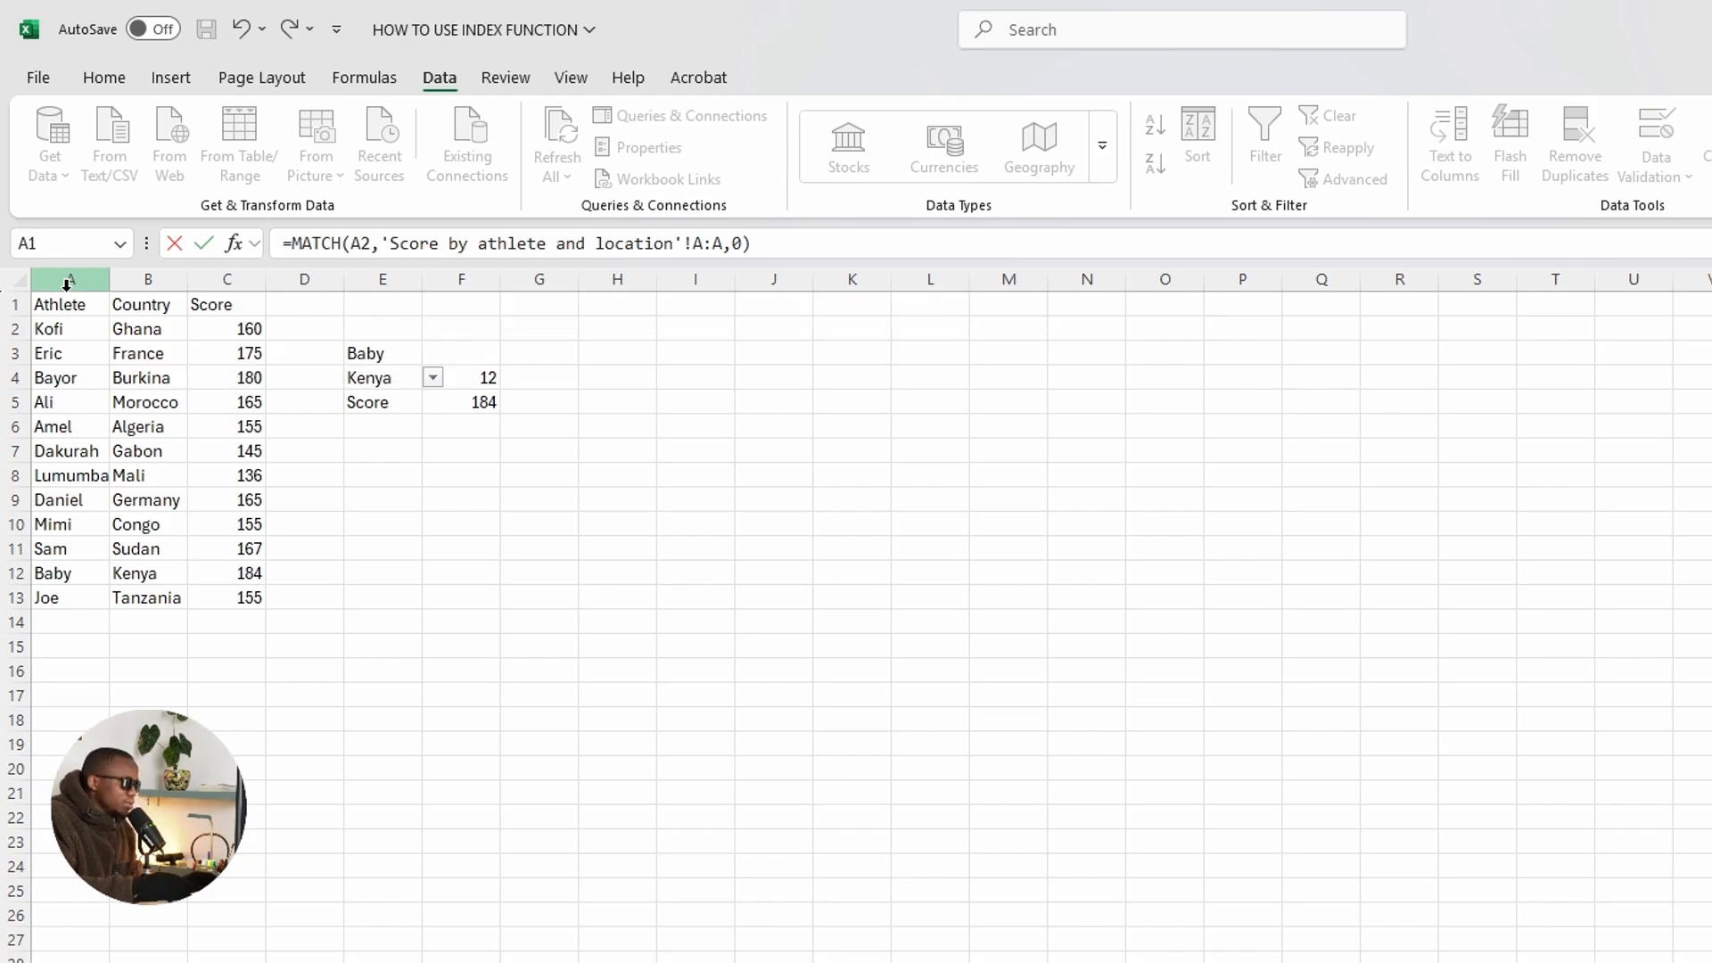
pyautogui.press('Return')
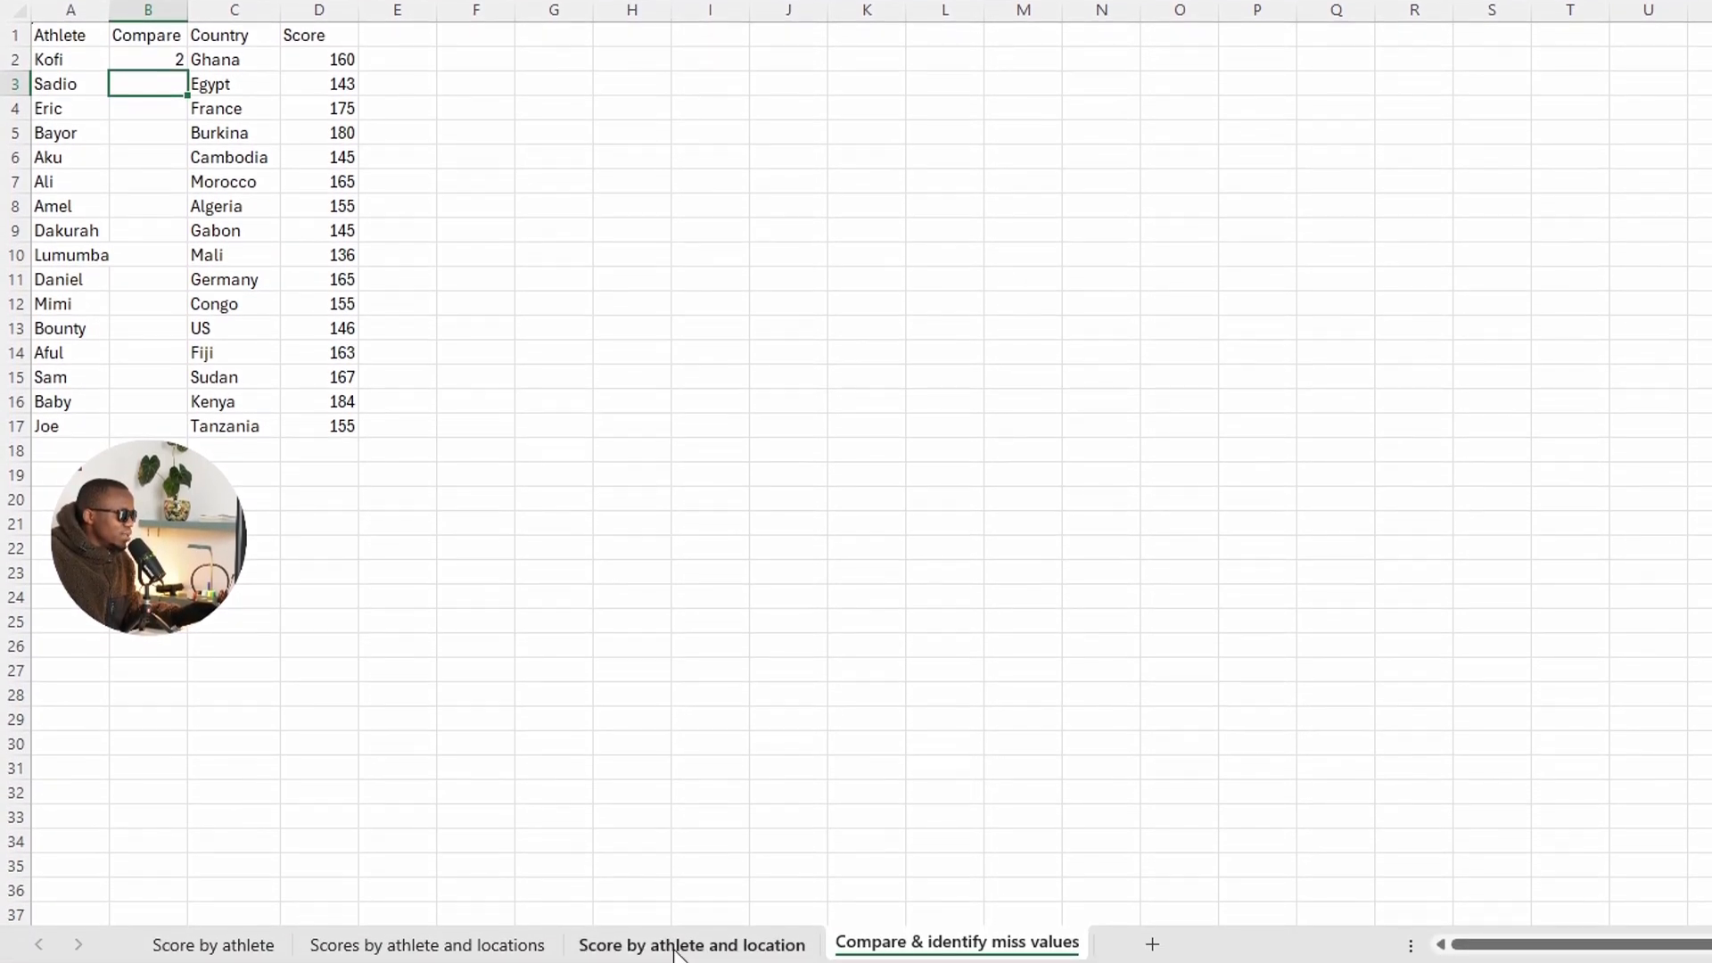
# Step: Fill the MATCH formula from B2 down to B17 and check the results against the Score by athlete and location sheet
pyautogui.click(680, 944)
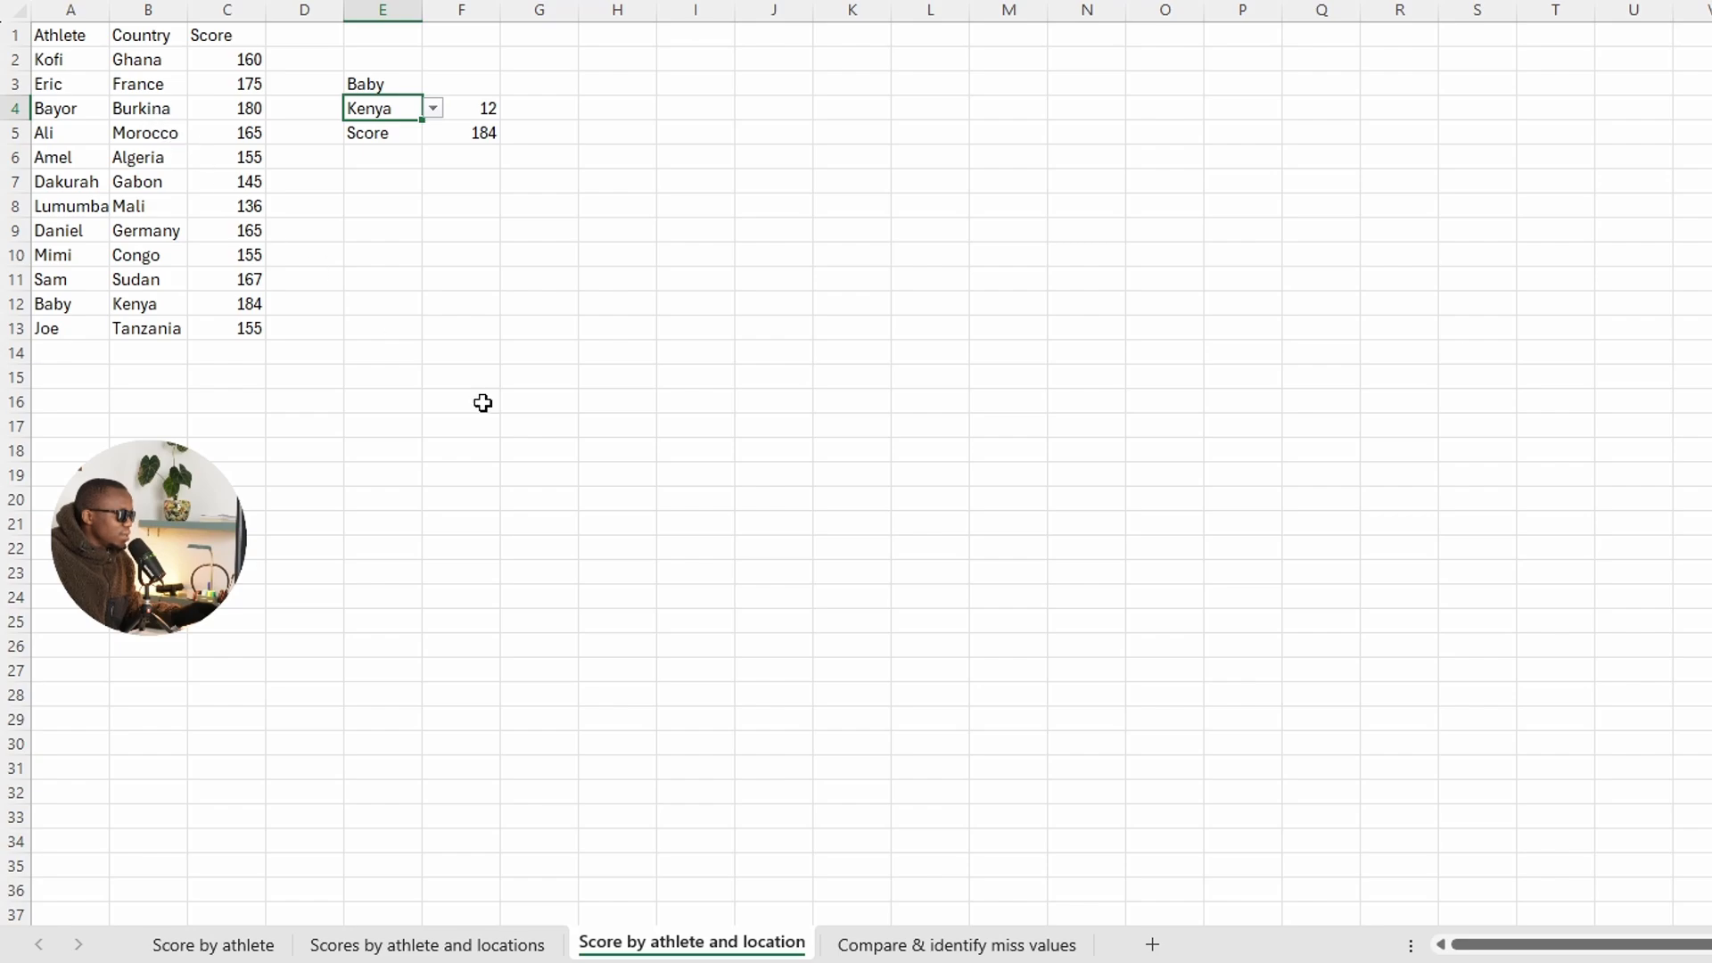
pyautogui.click(913, 949)
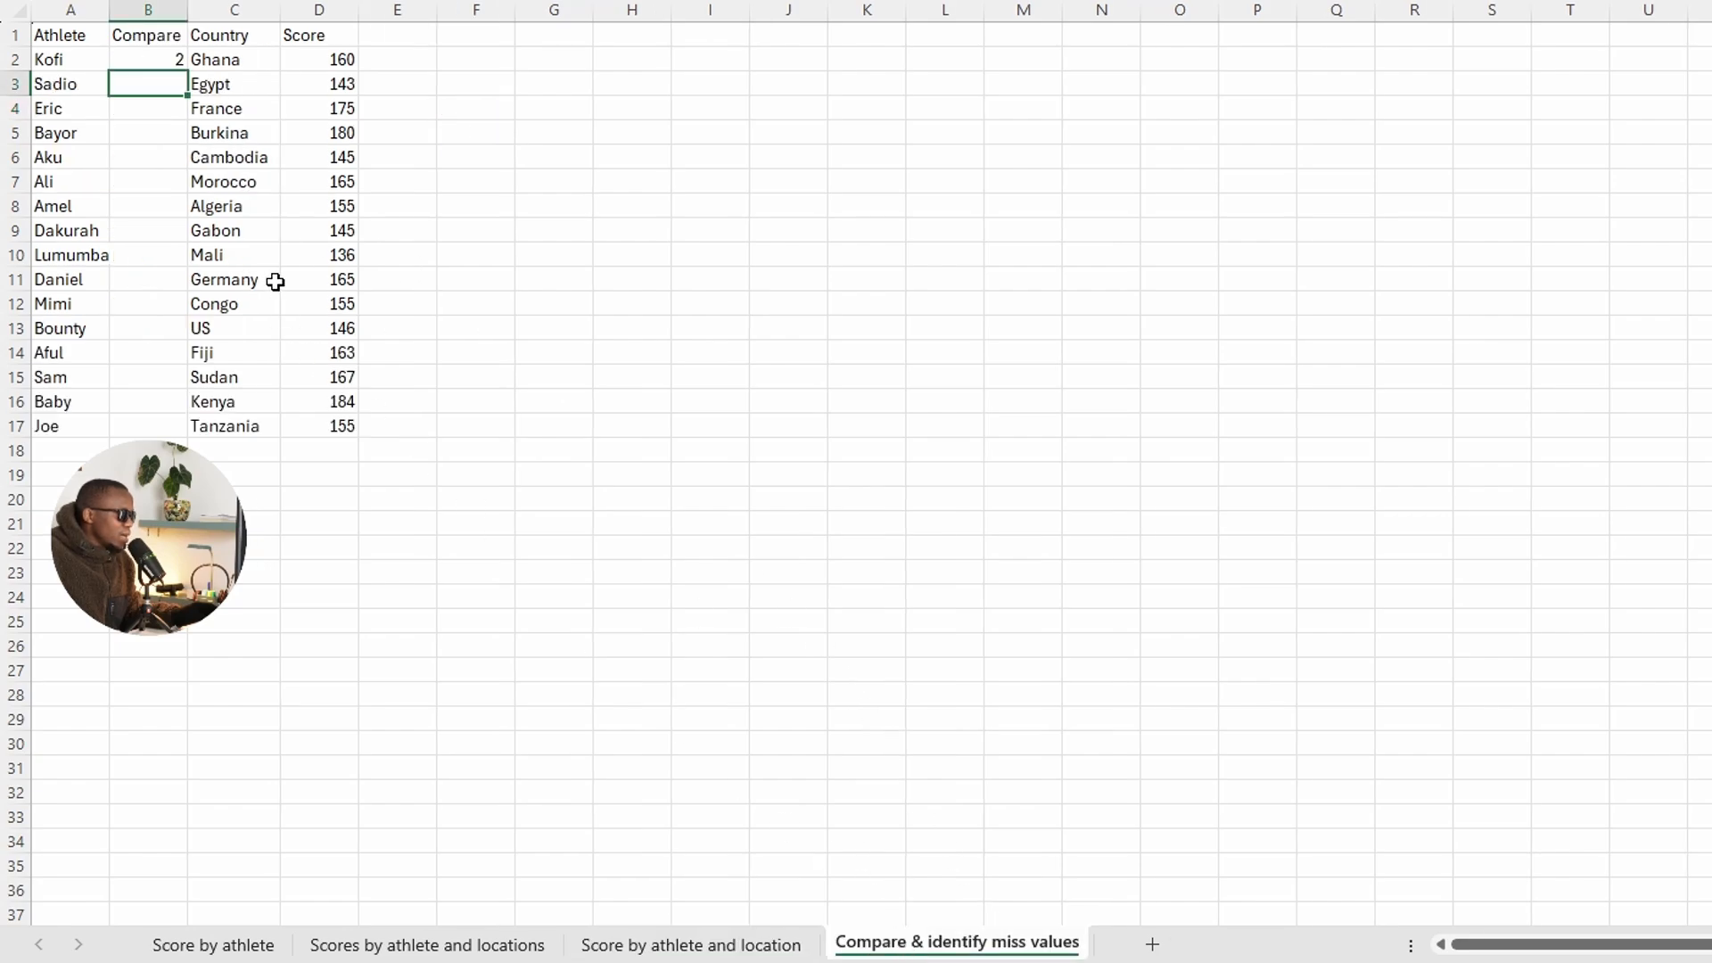
pyautogui.click(155, 60)
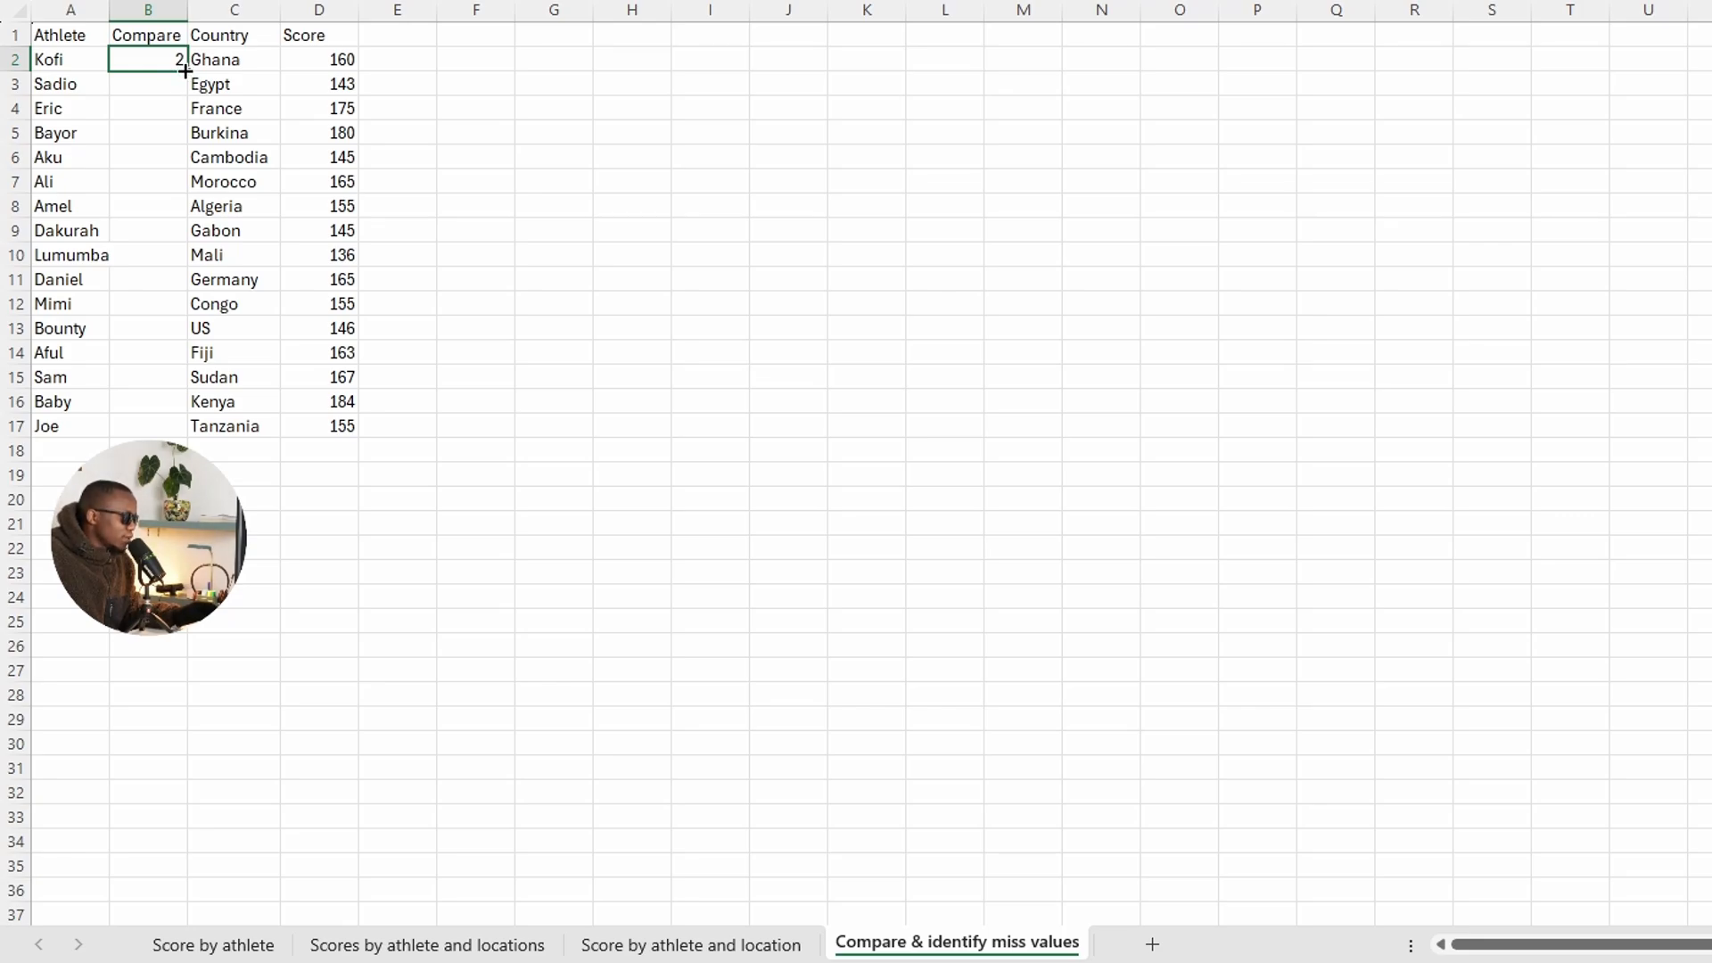
pyautogui.doubleClick(184, 70)
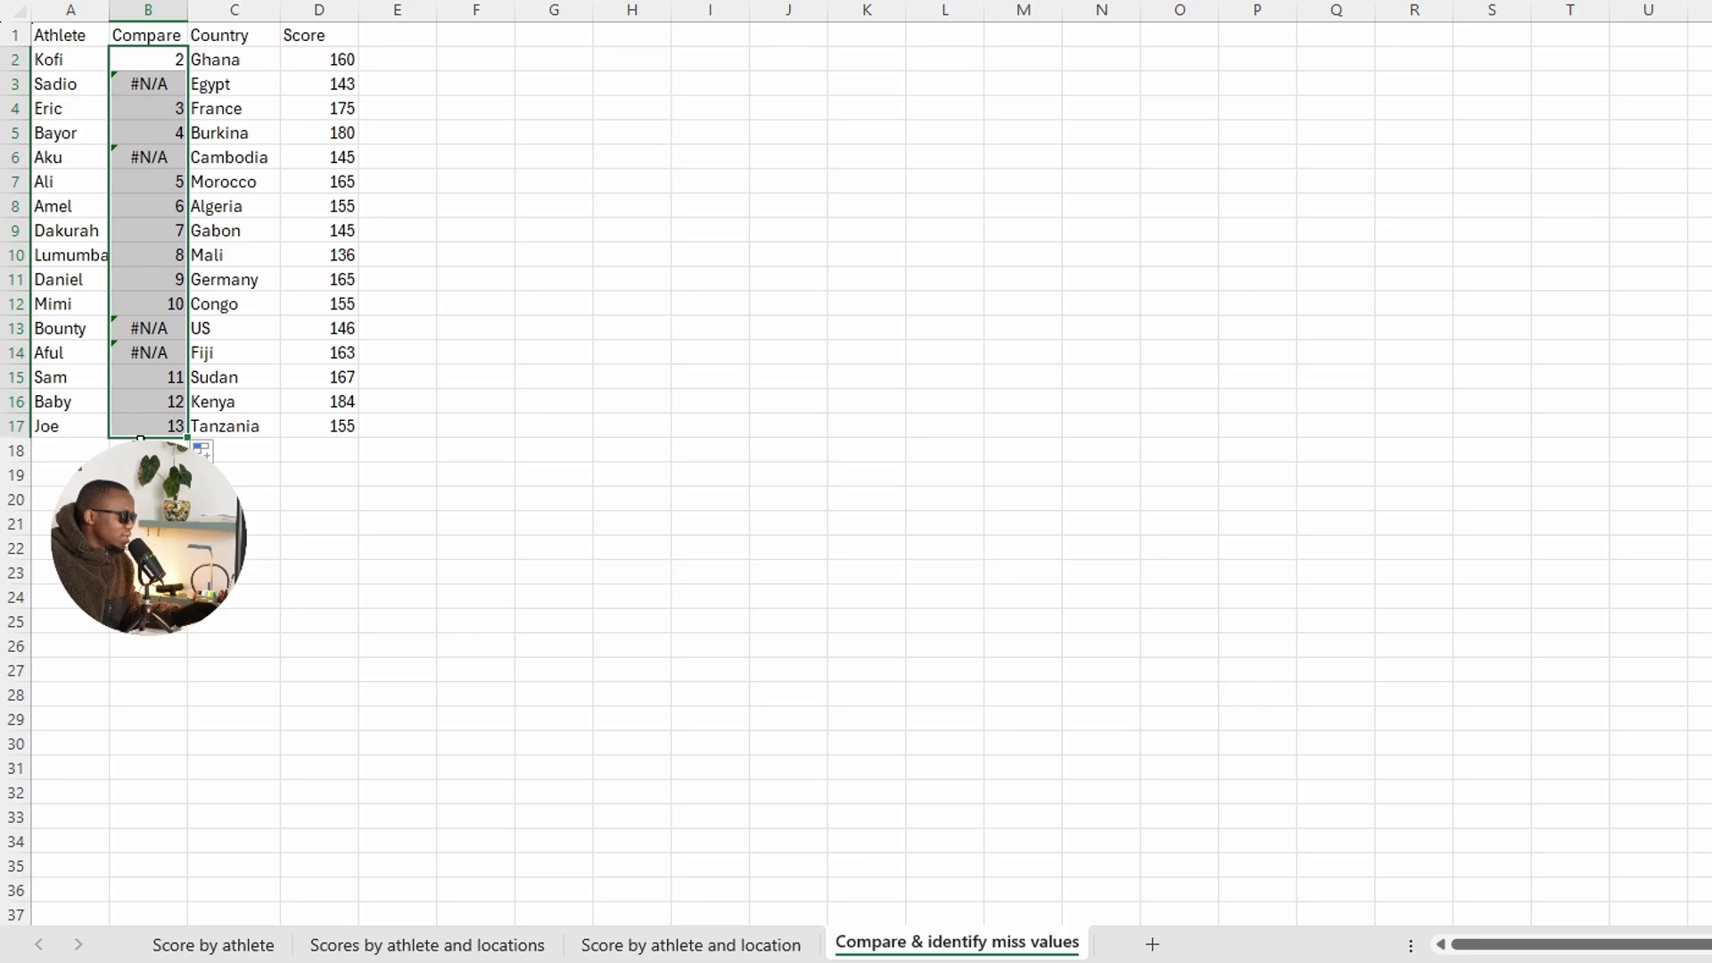
pyautogui.click(664, 944)
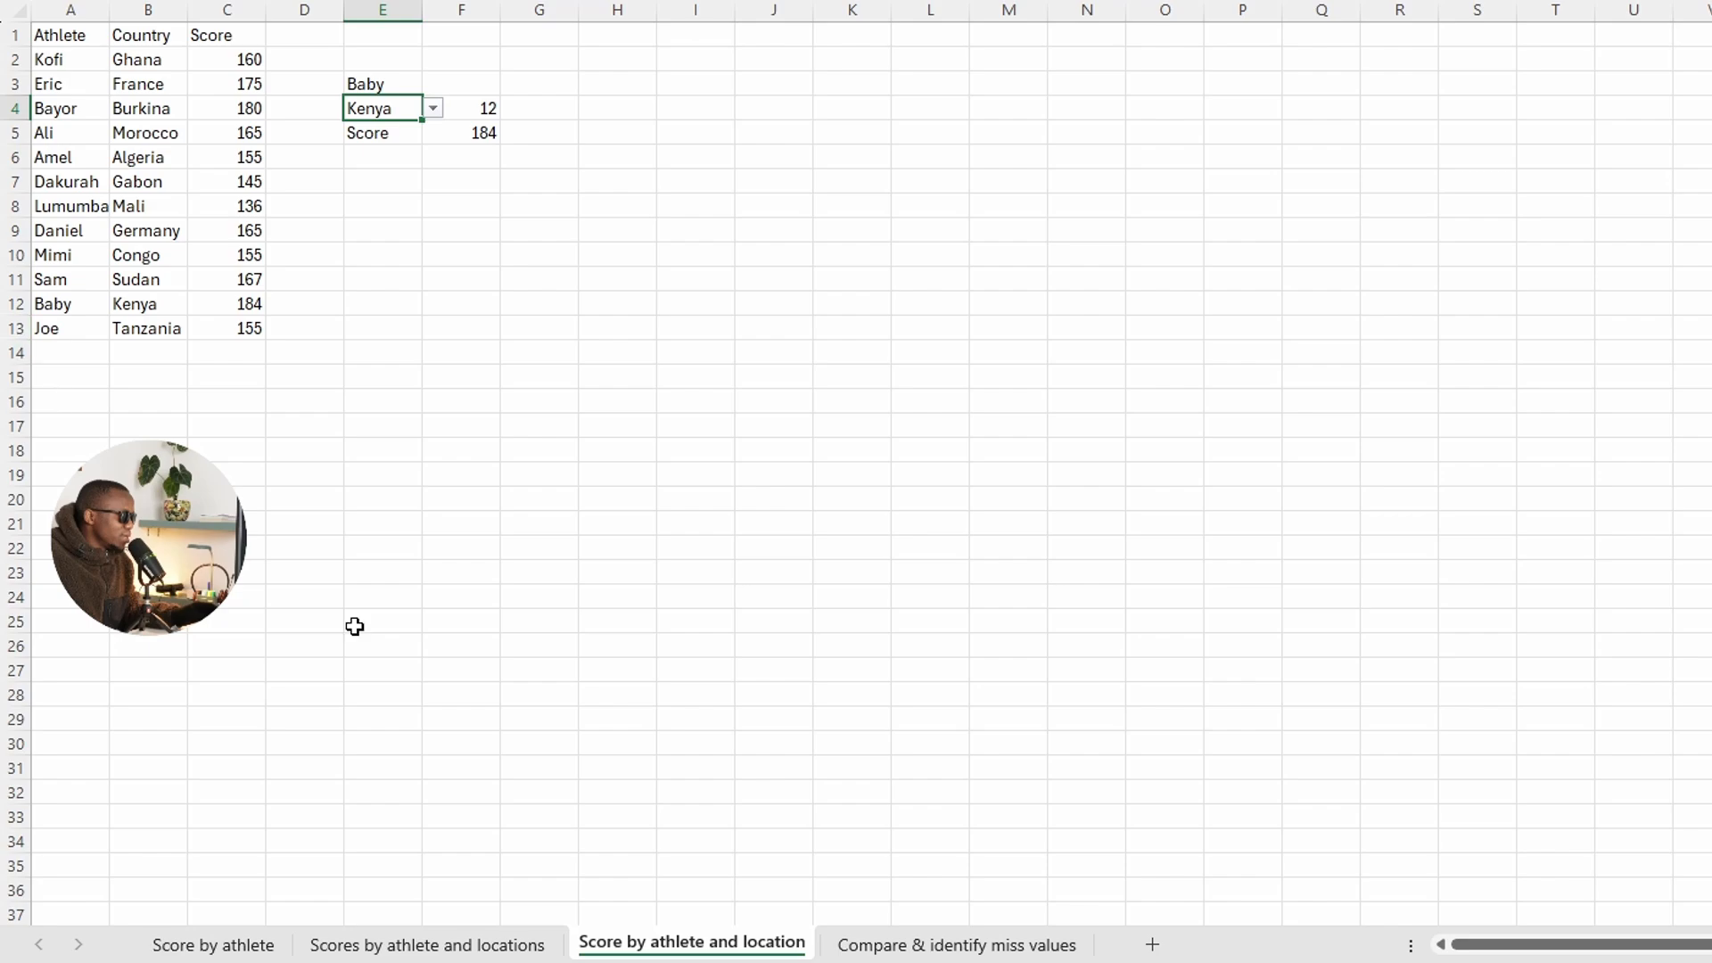
pyautogui.click(863, 947)
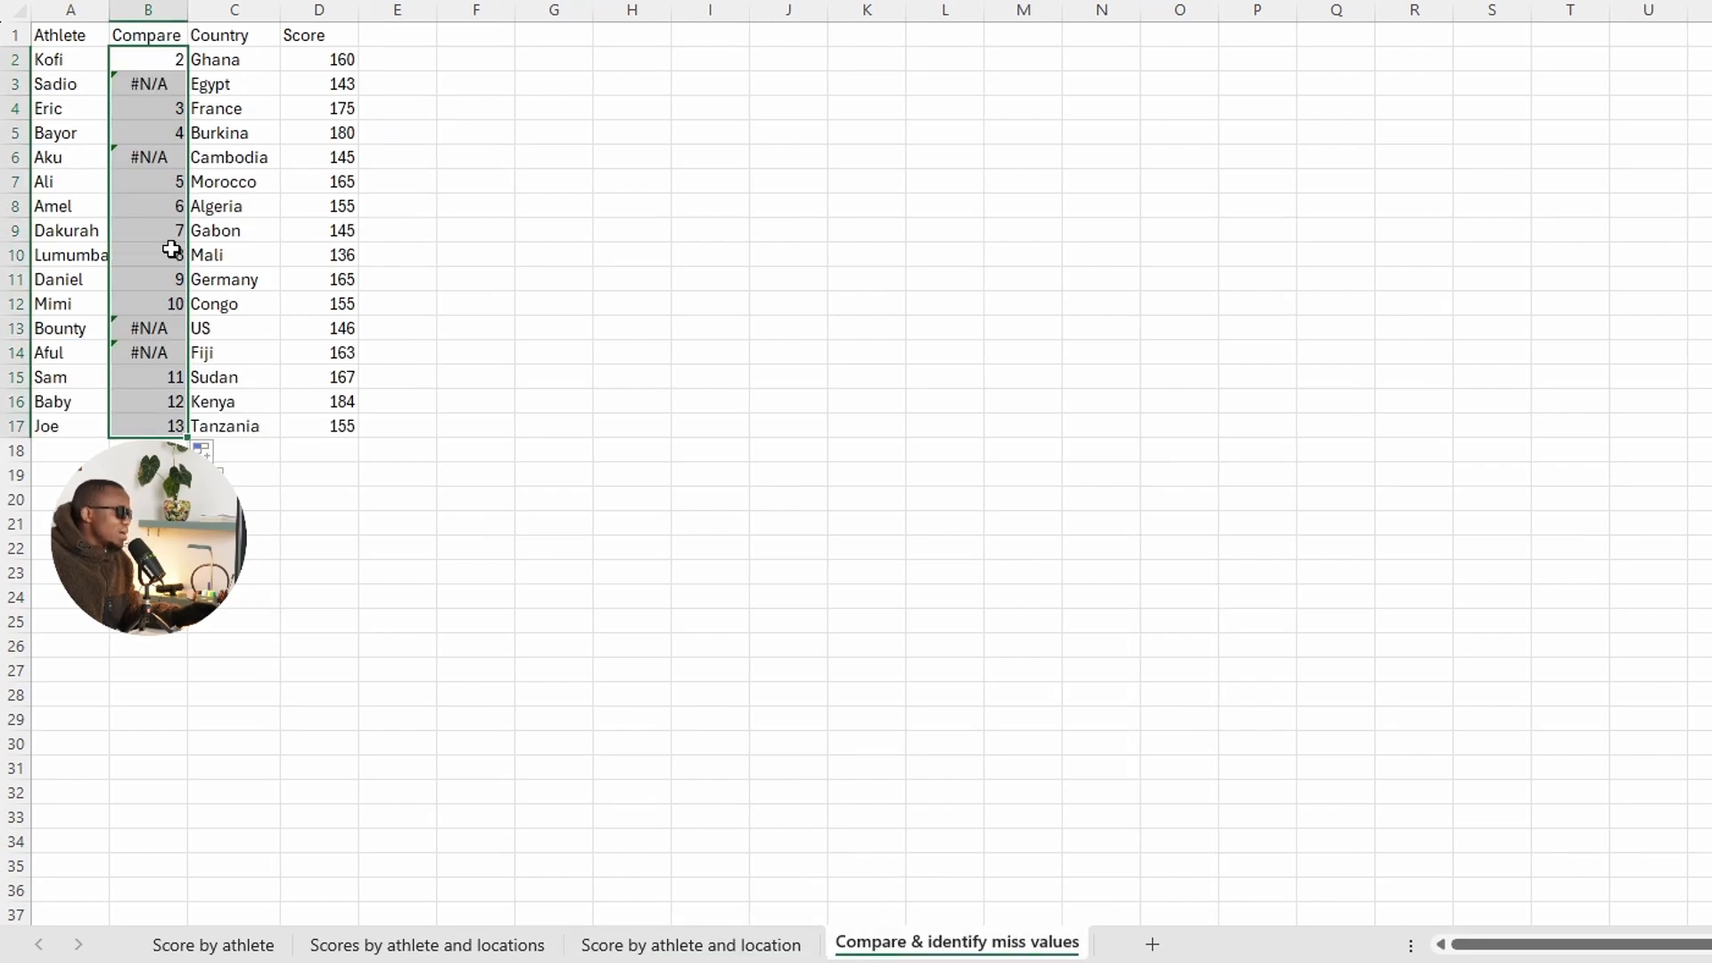
# Step: Extend the formula in B2 to =INDEX('Score by athlete and location'!A:A,MATCH(A2,'Score by athlete and location'!A:A,0)) to return the matching athlete name
pyautogui.click(141, 204)
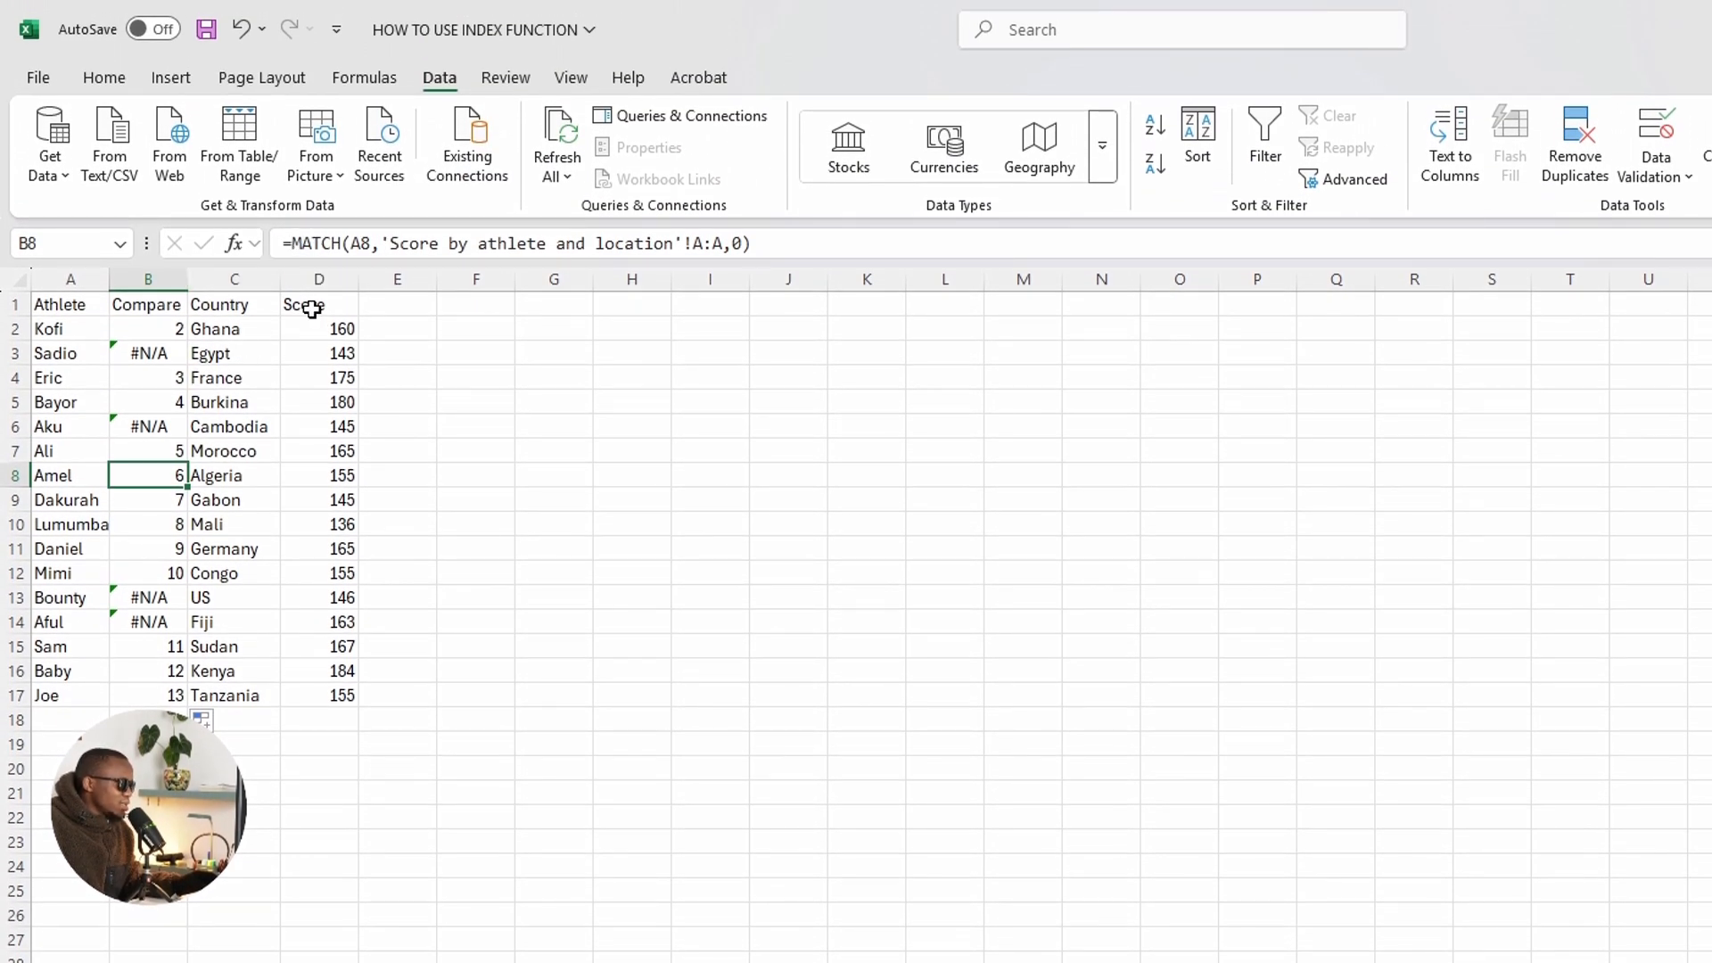
pyautogui.click(293, 241)
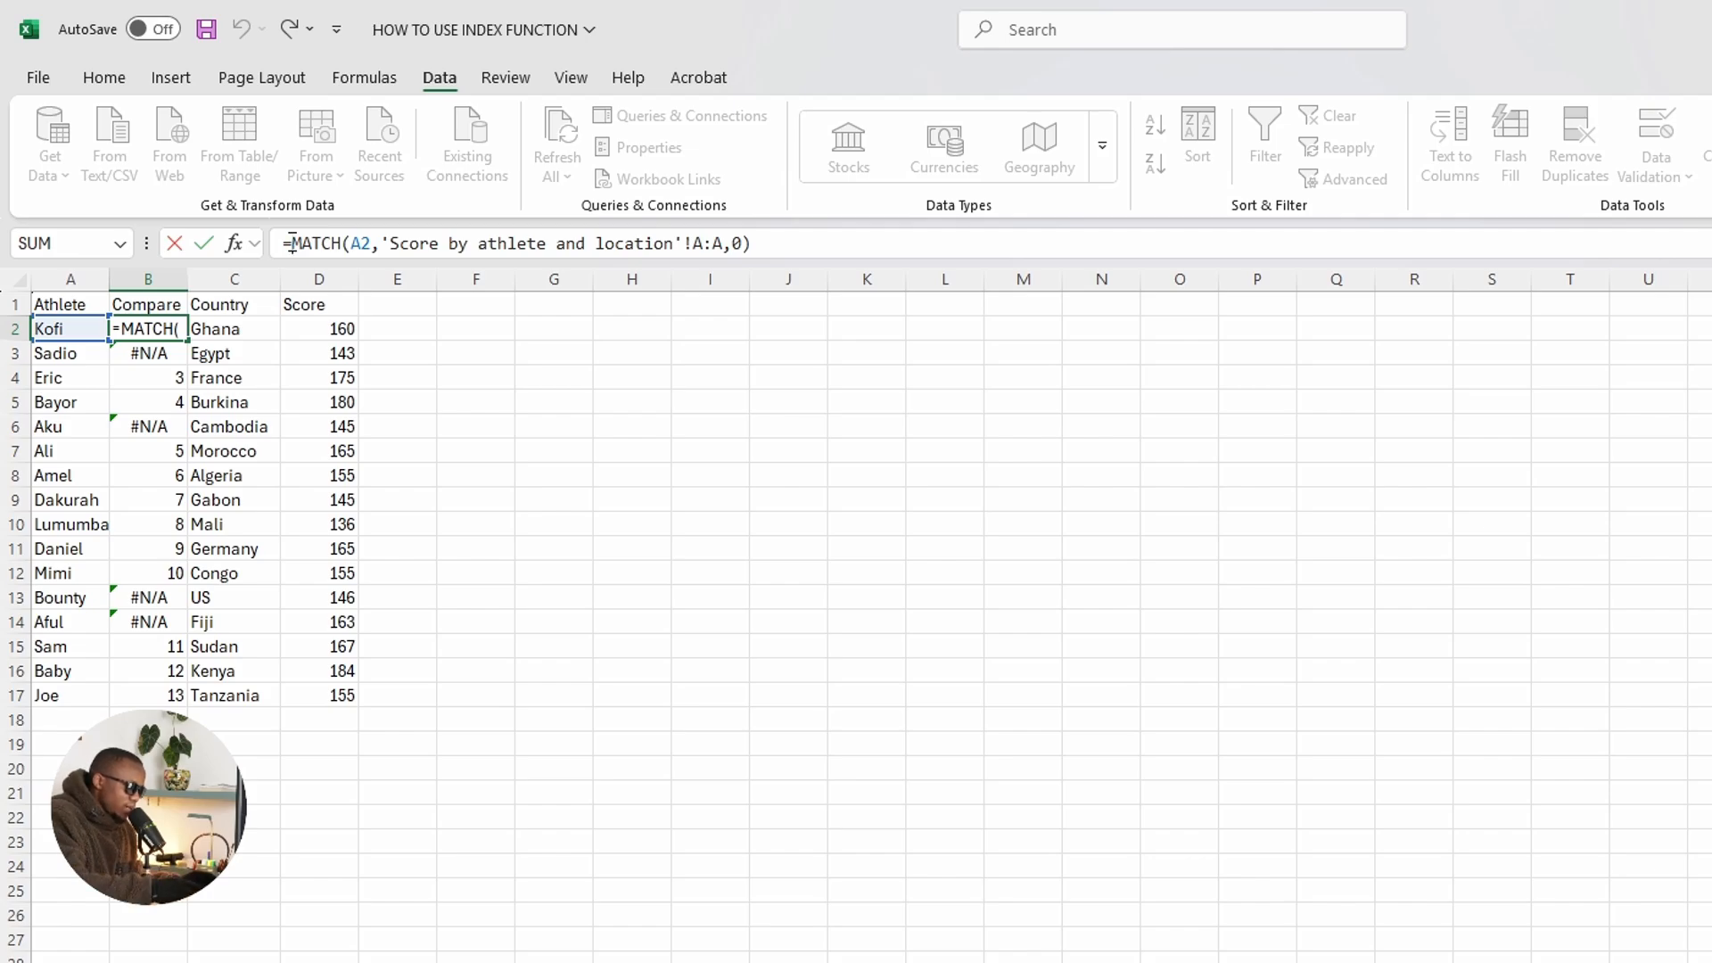
pyautogui.write('index')
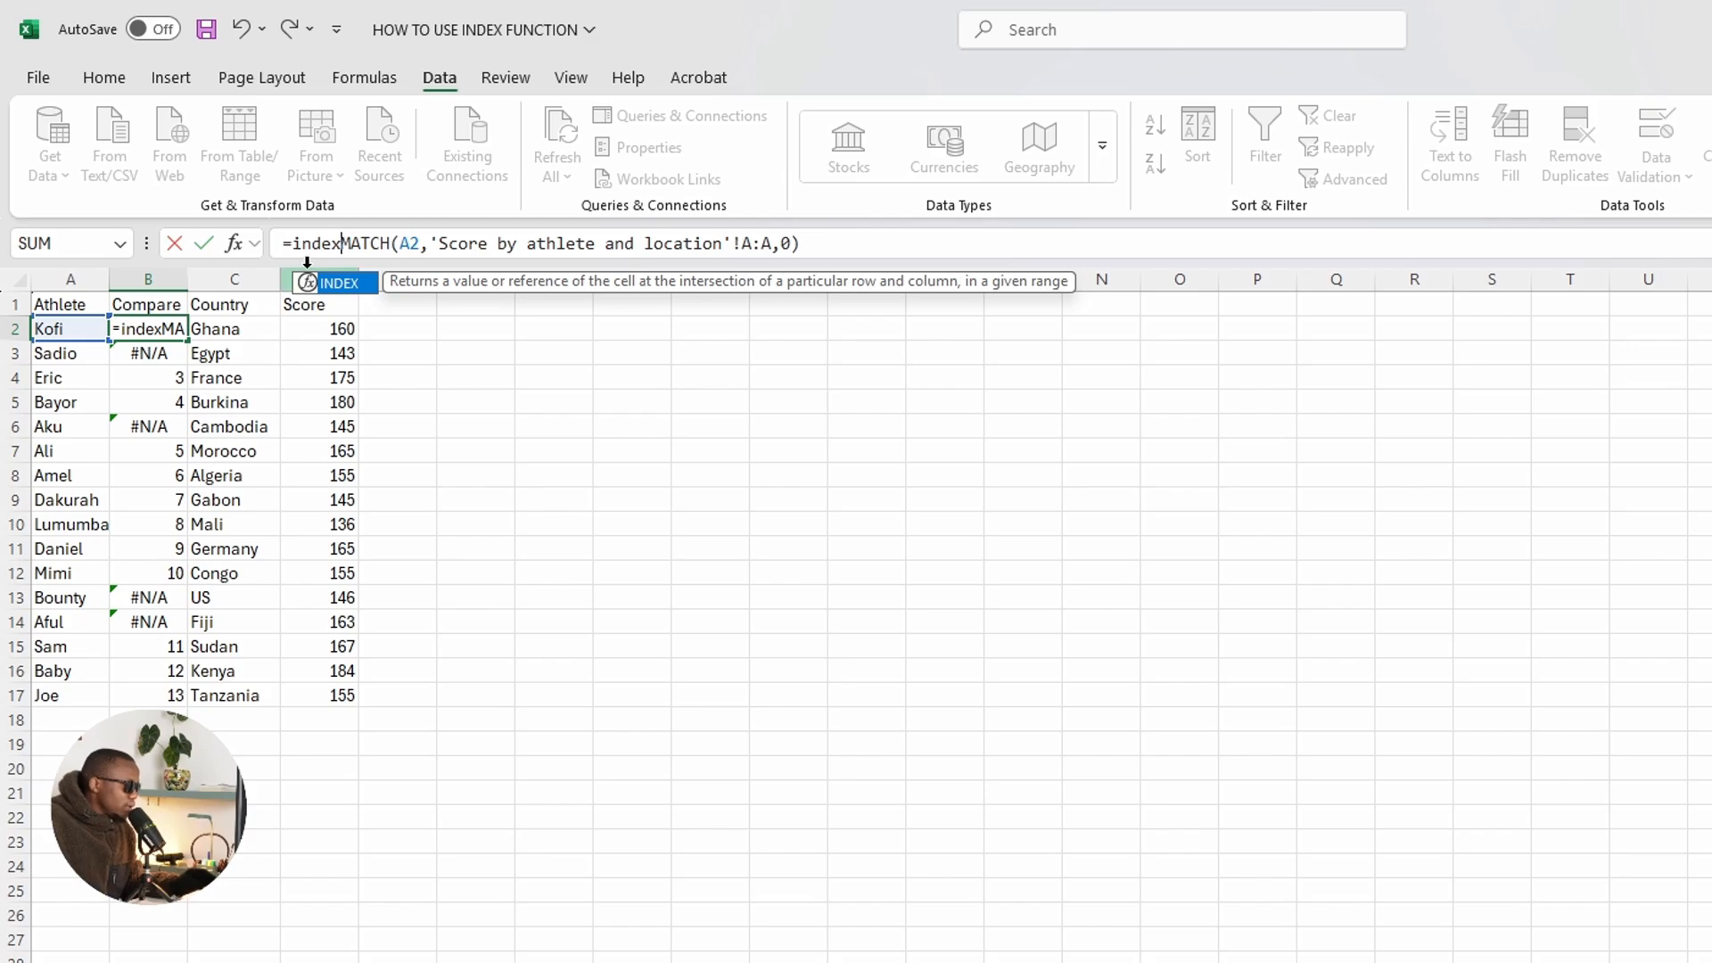
pyautogui.doubleClick(349, 294)
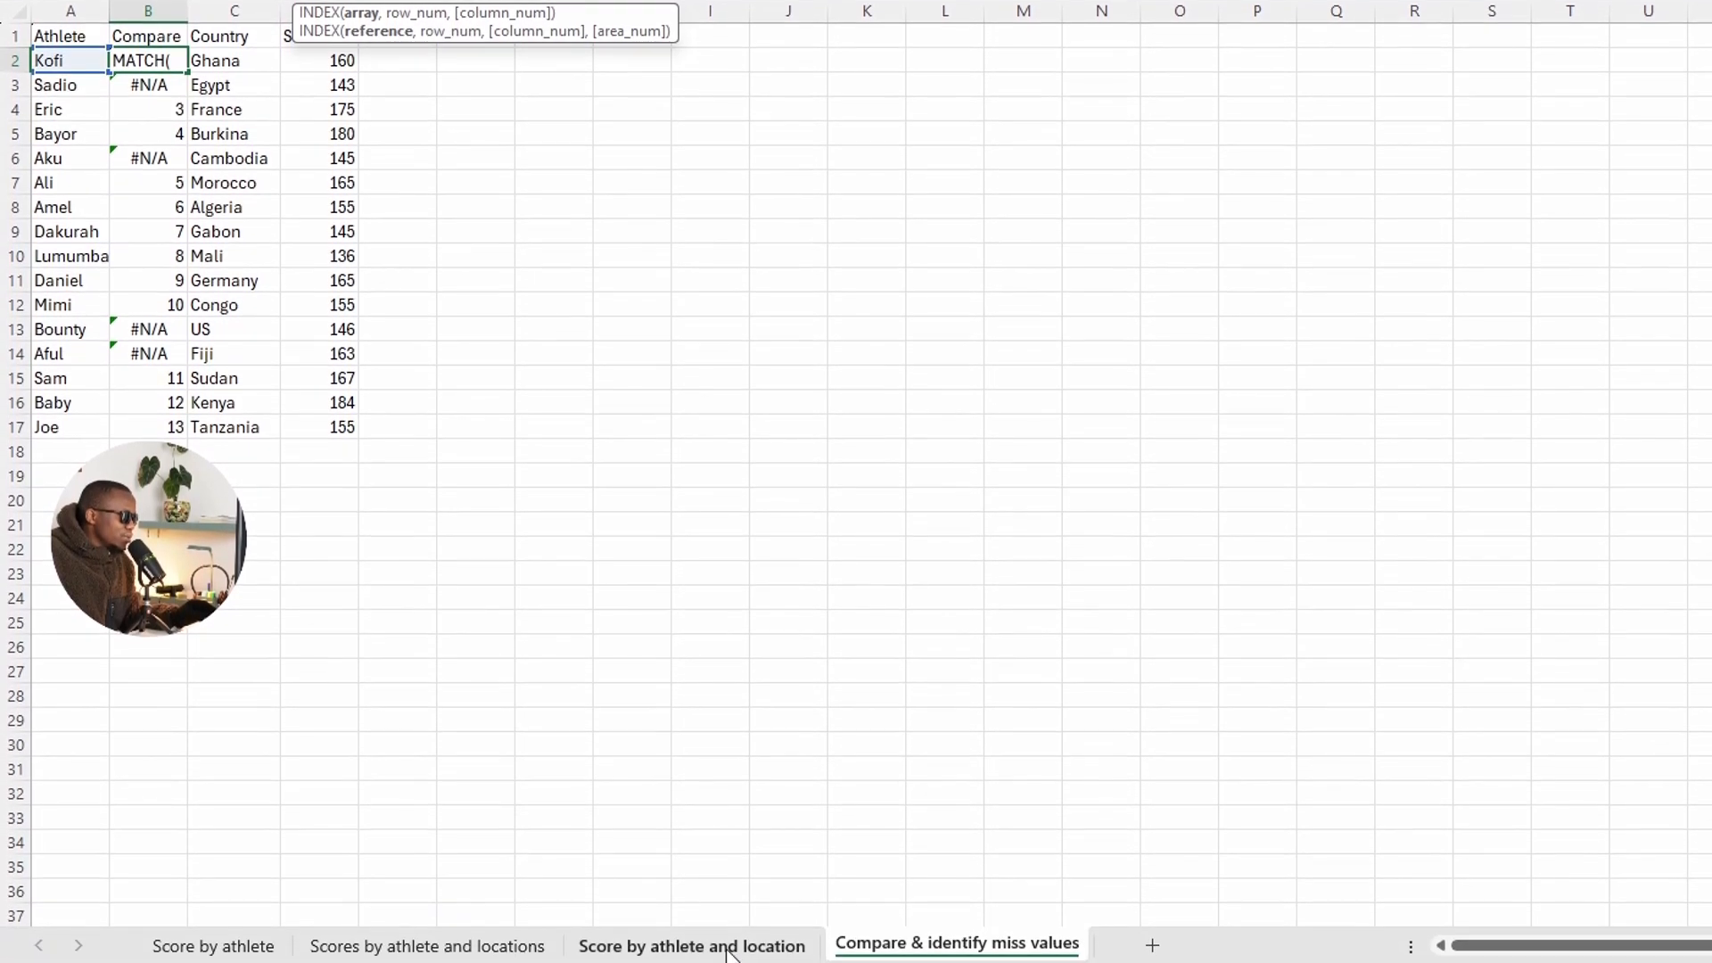
pyautogui.click(691, 943)
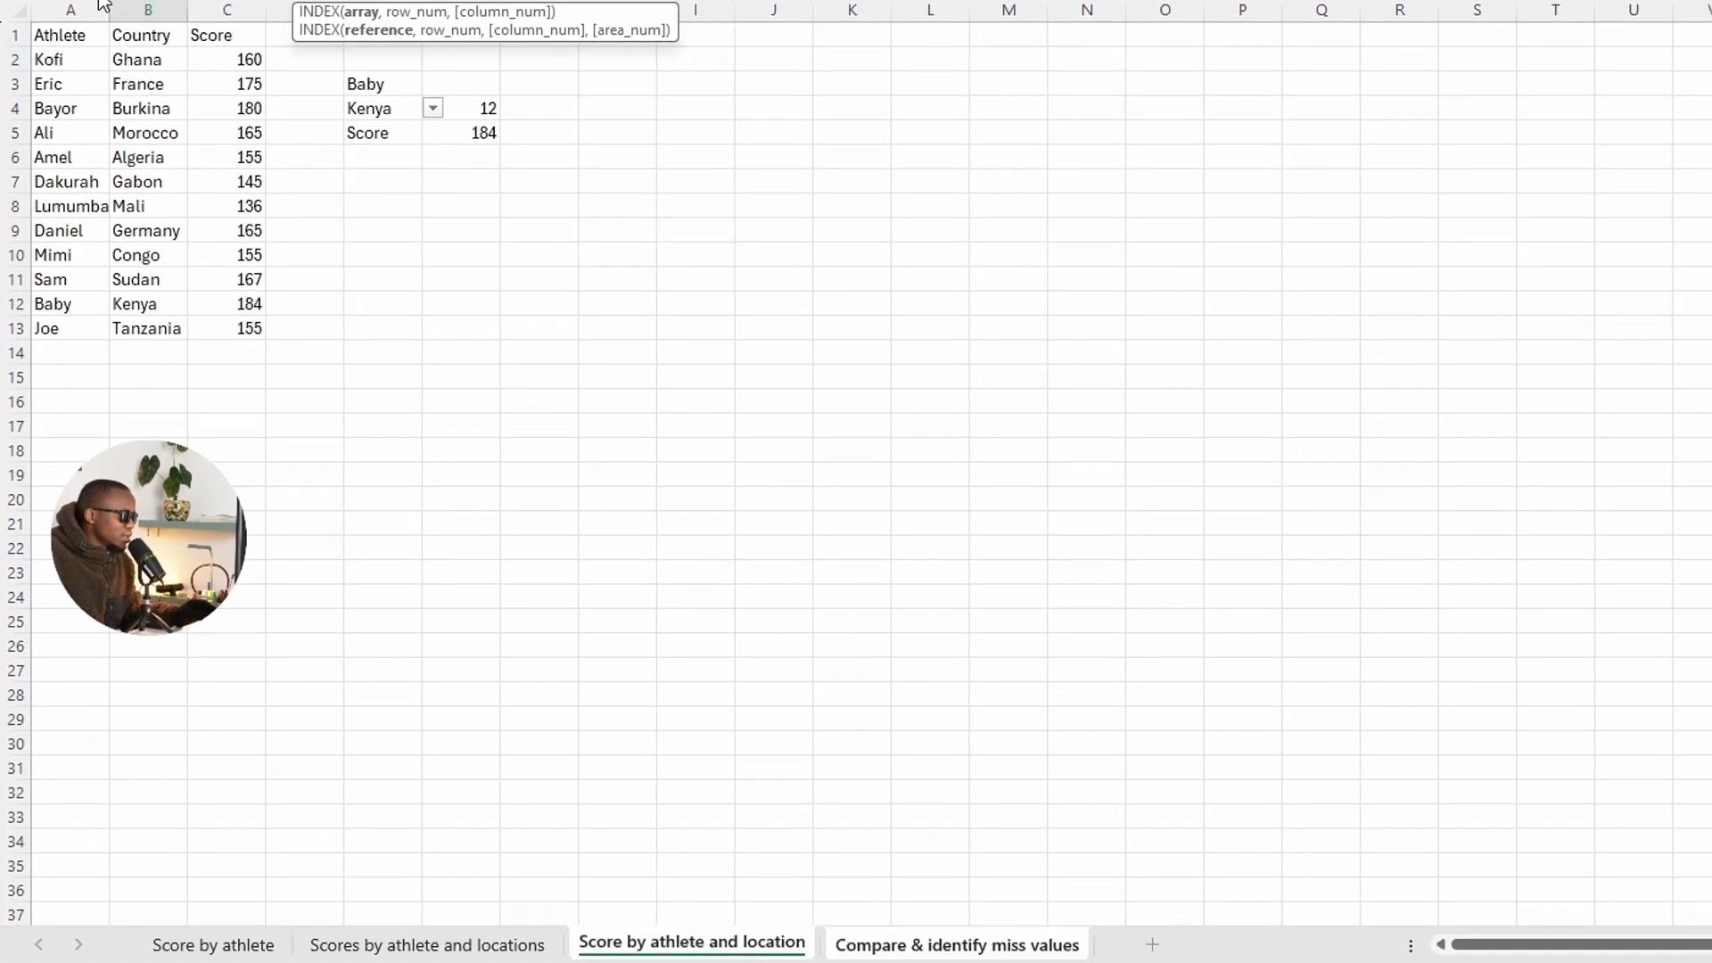
pyautogui.click(59, 9)
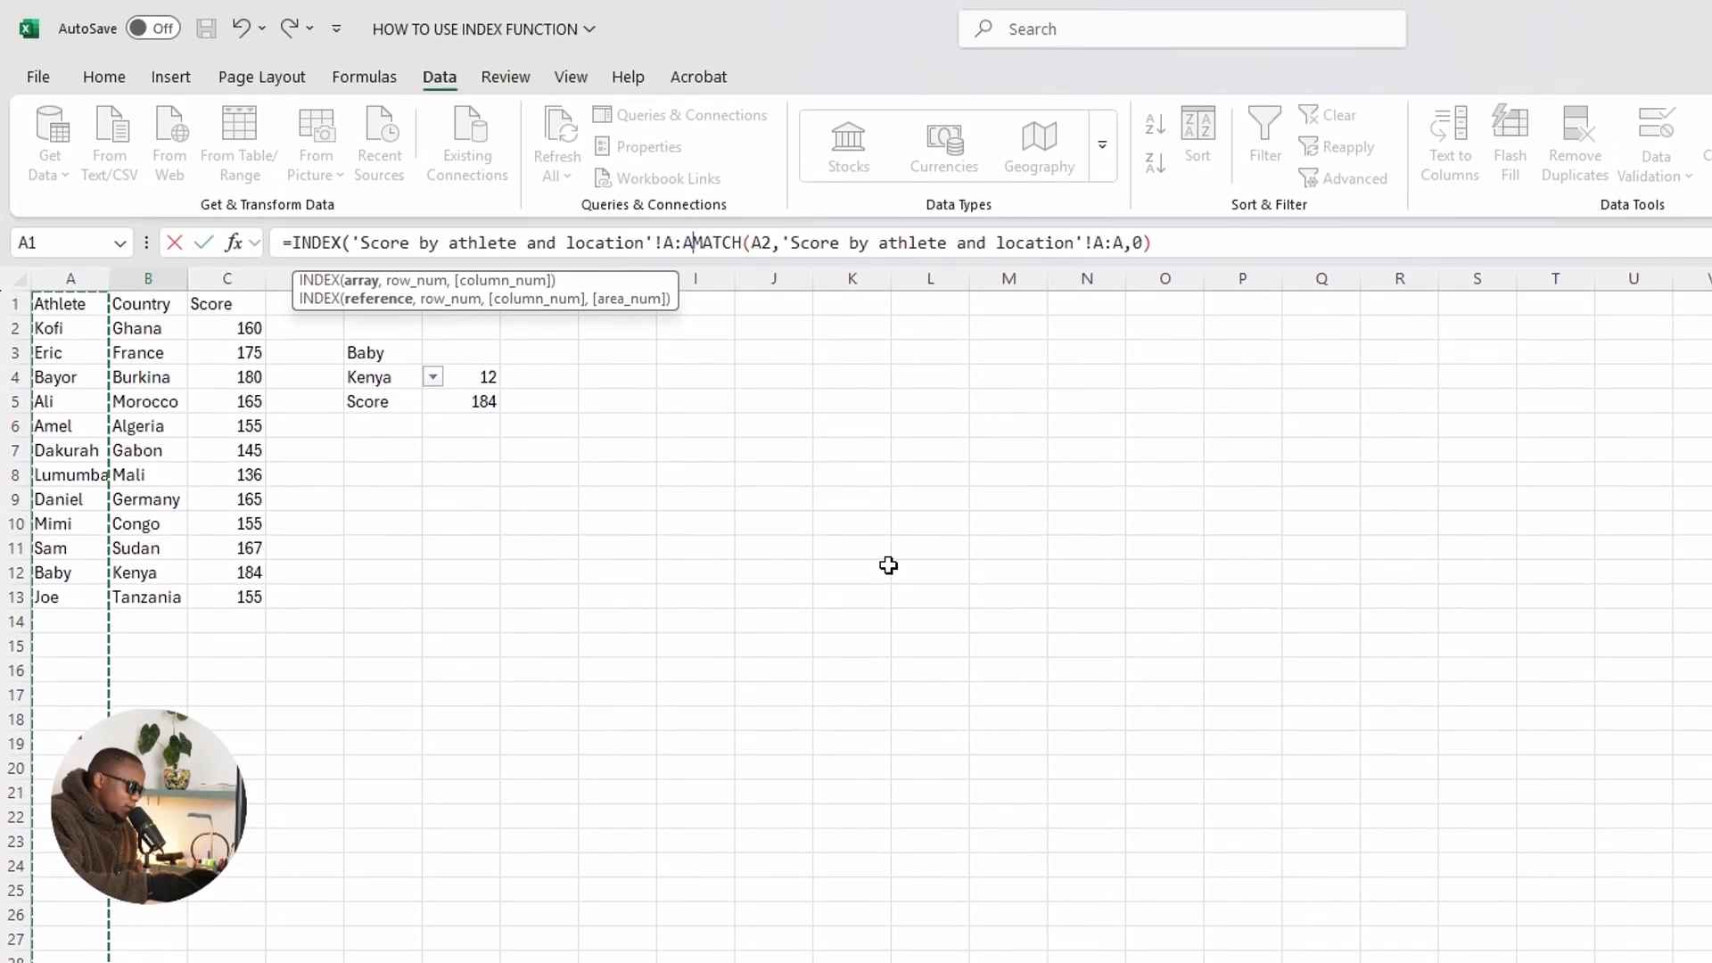
pyautogui.write(',')
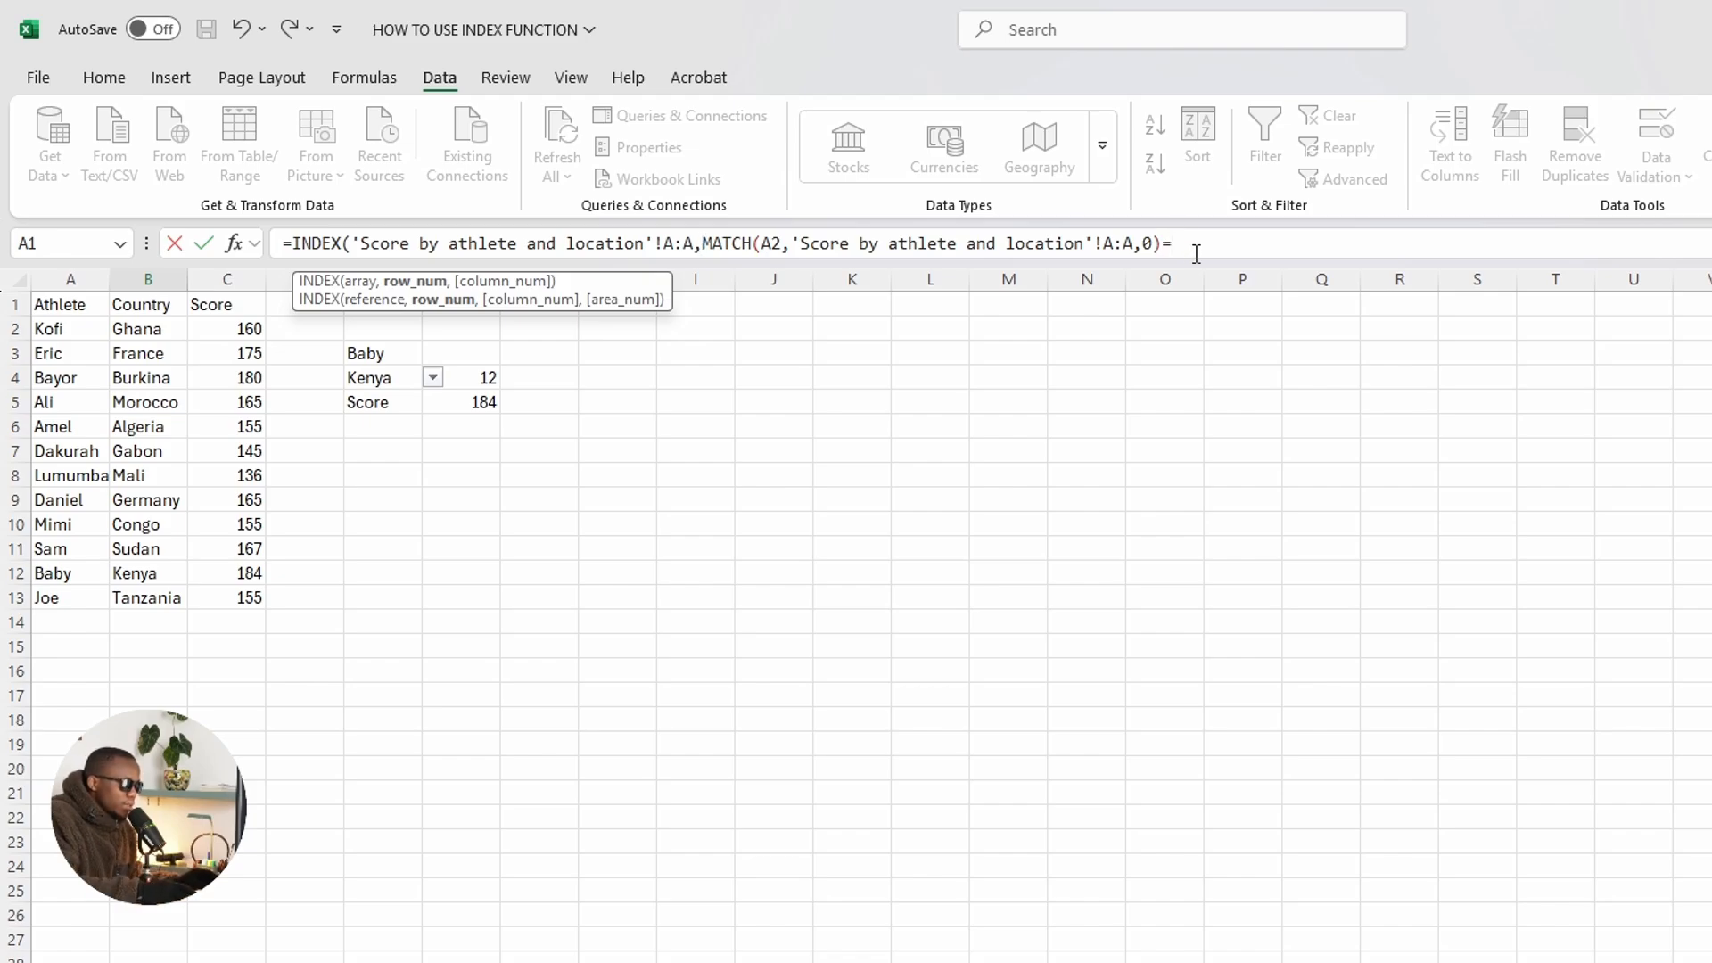
pyautogui.write(')')
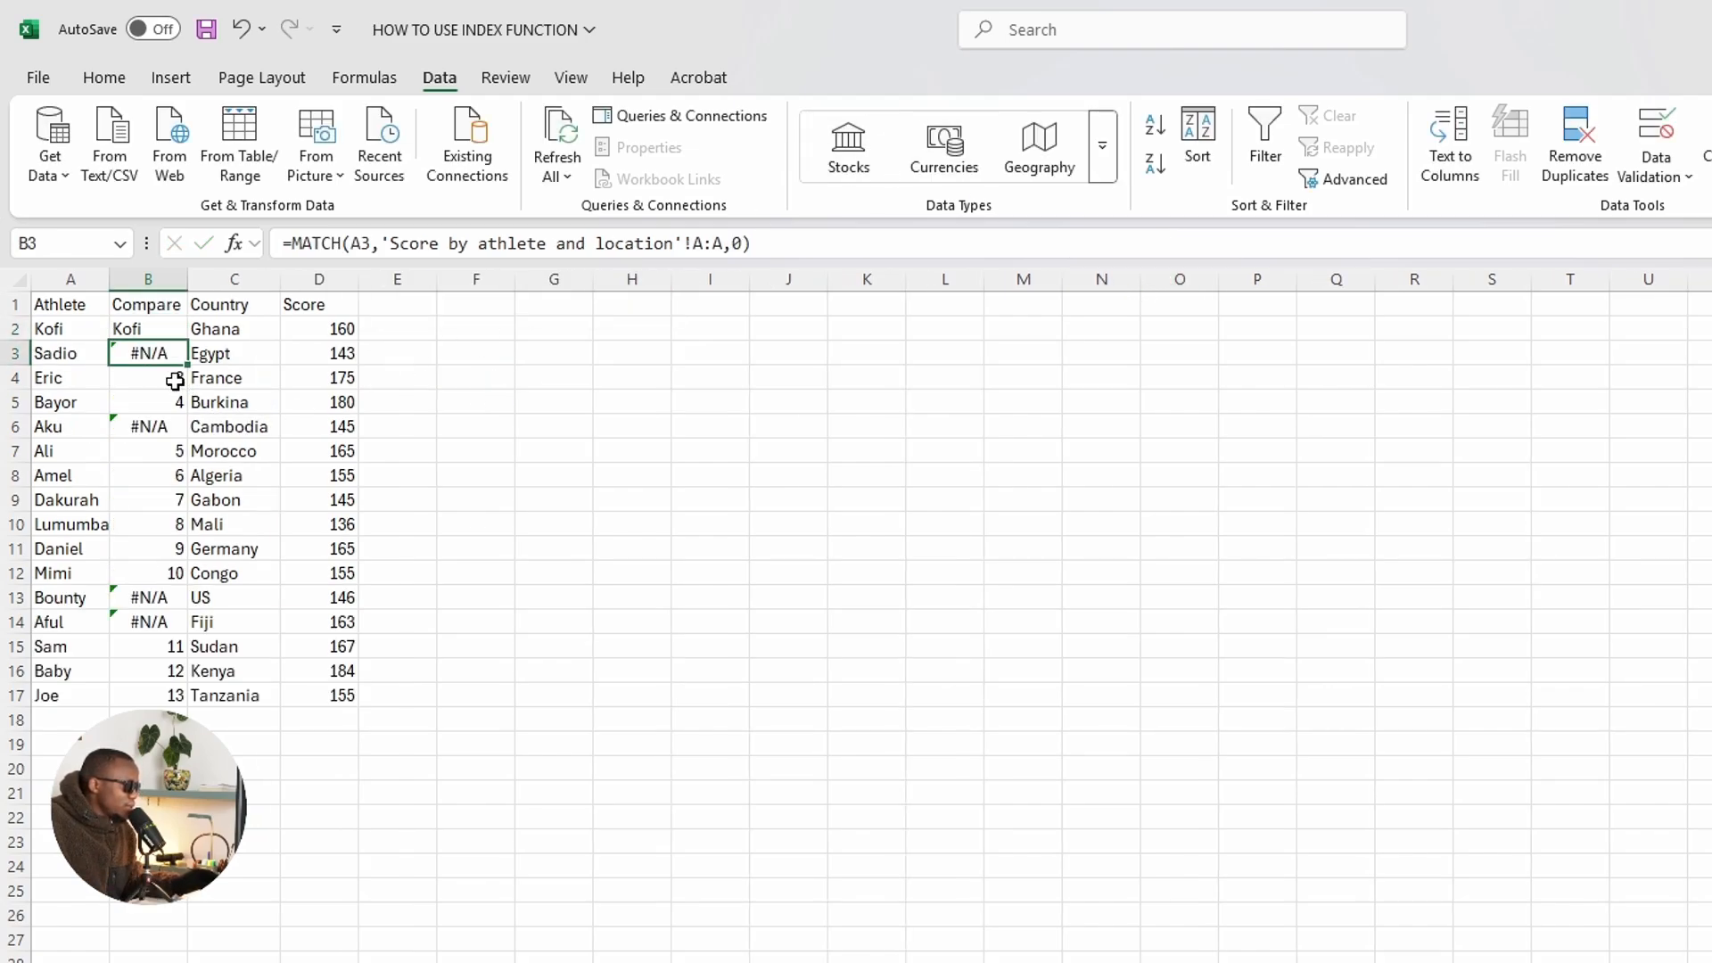
# Step: Fill the INDEX-MATCH formula from B2 down to B17 and check the copied formula in B3
pyautogui.click(147, 329)
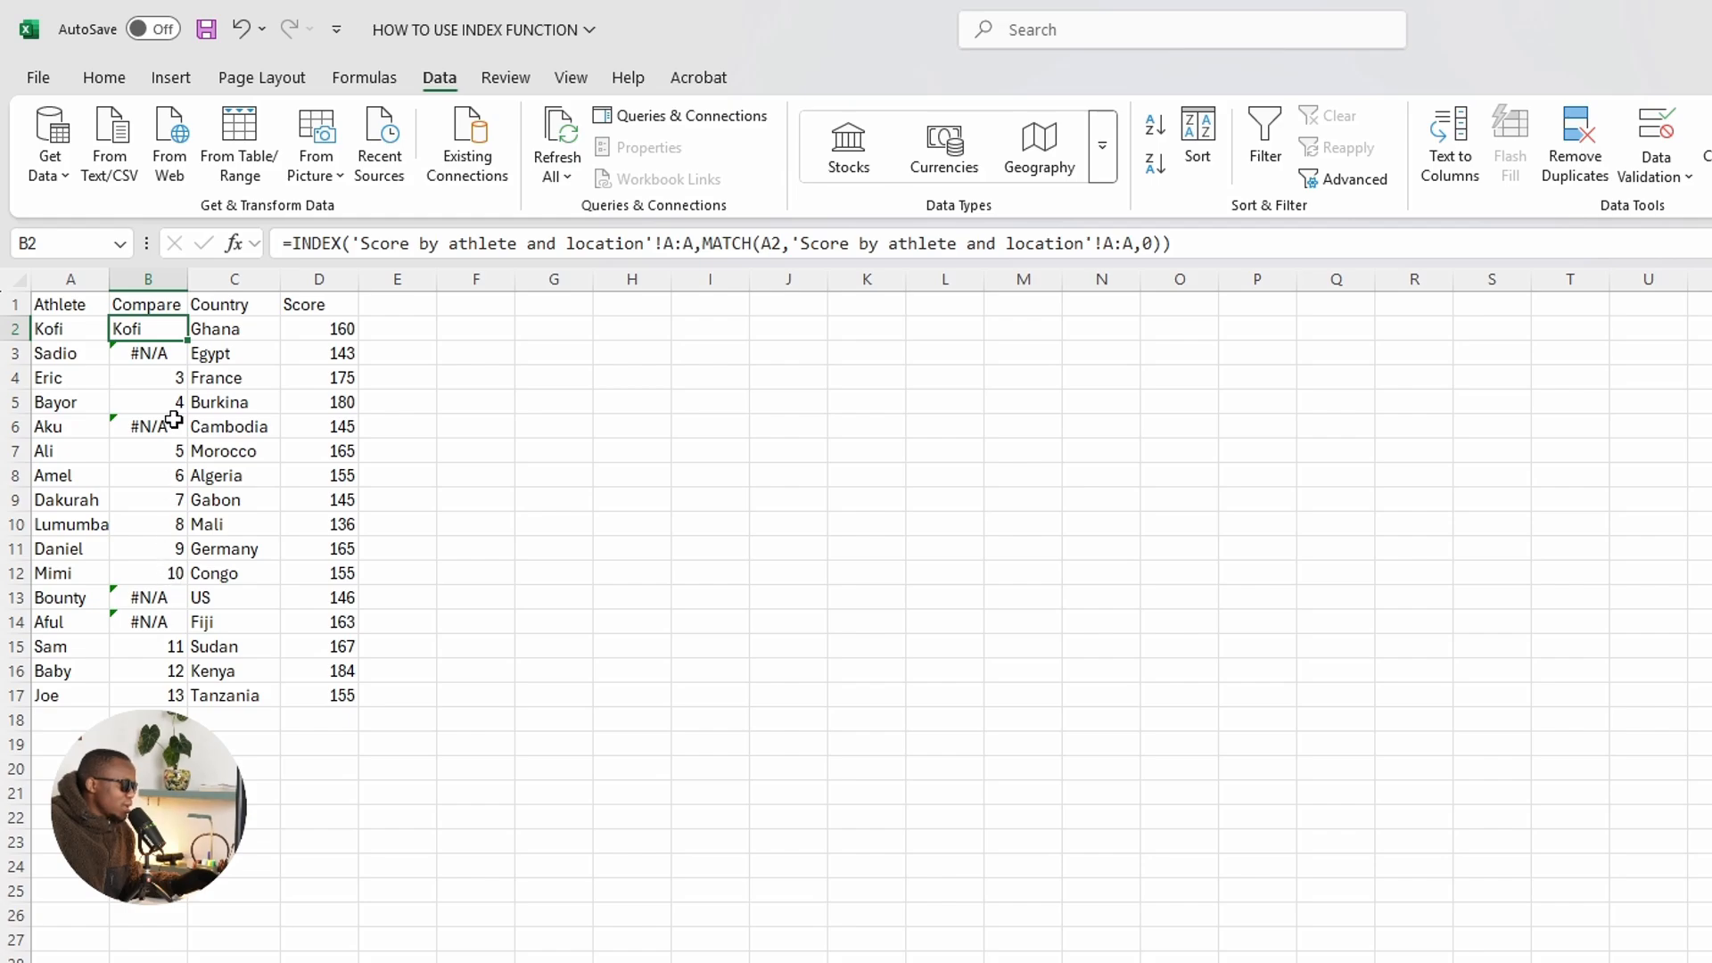
pyautogui.doubleClick(186, 341)
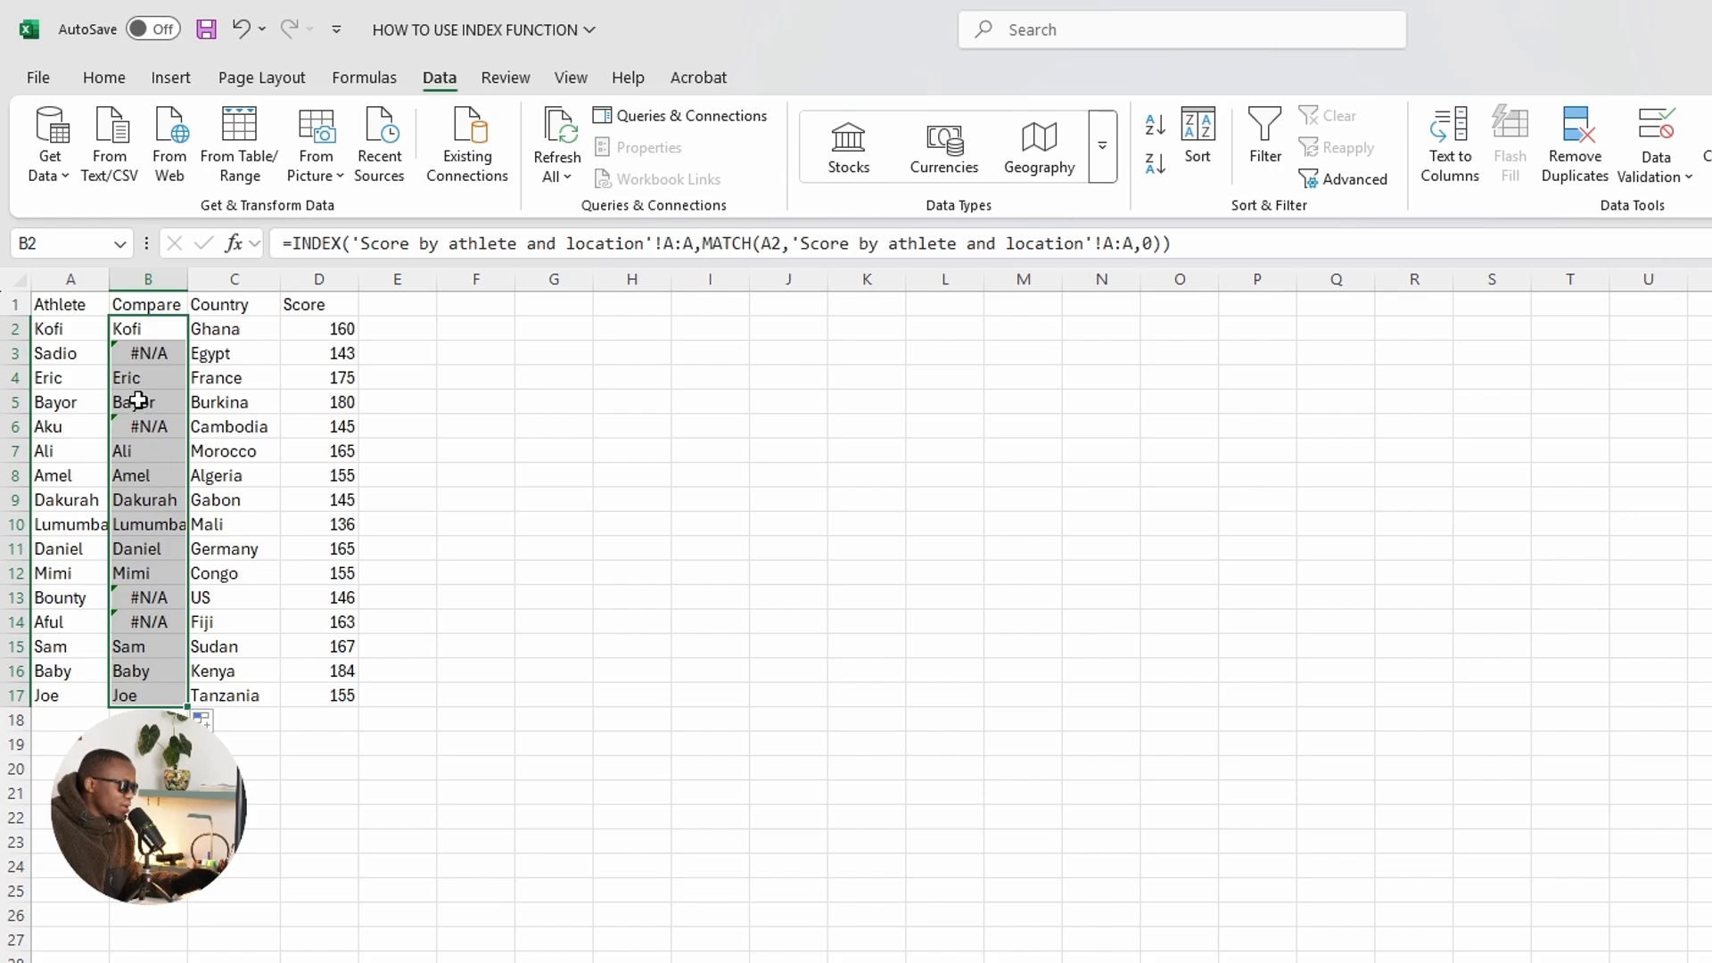
pyautogui.click(149, 357)
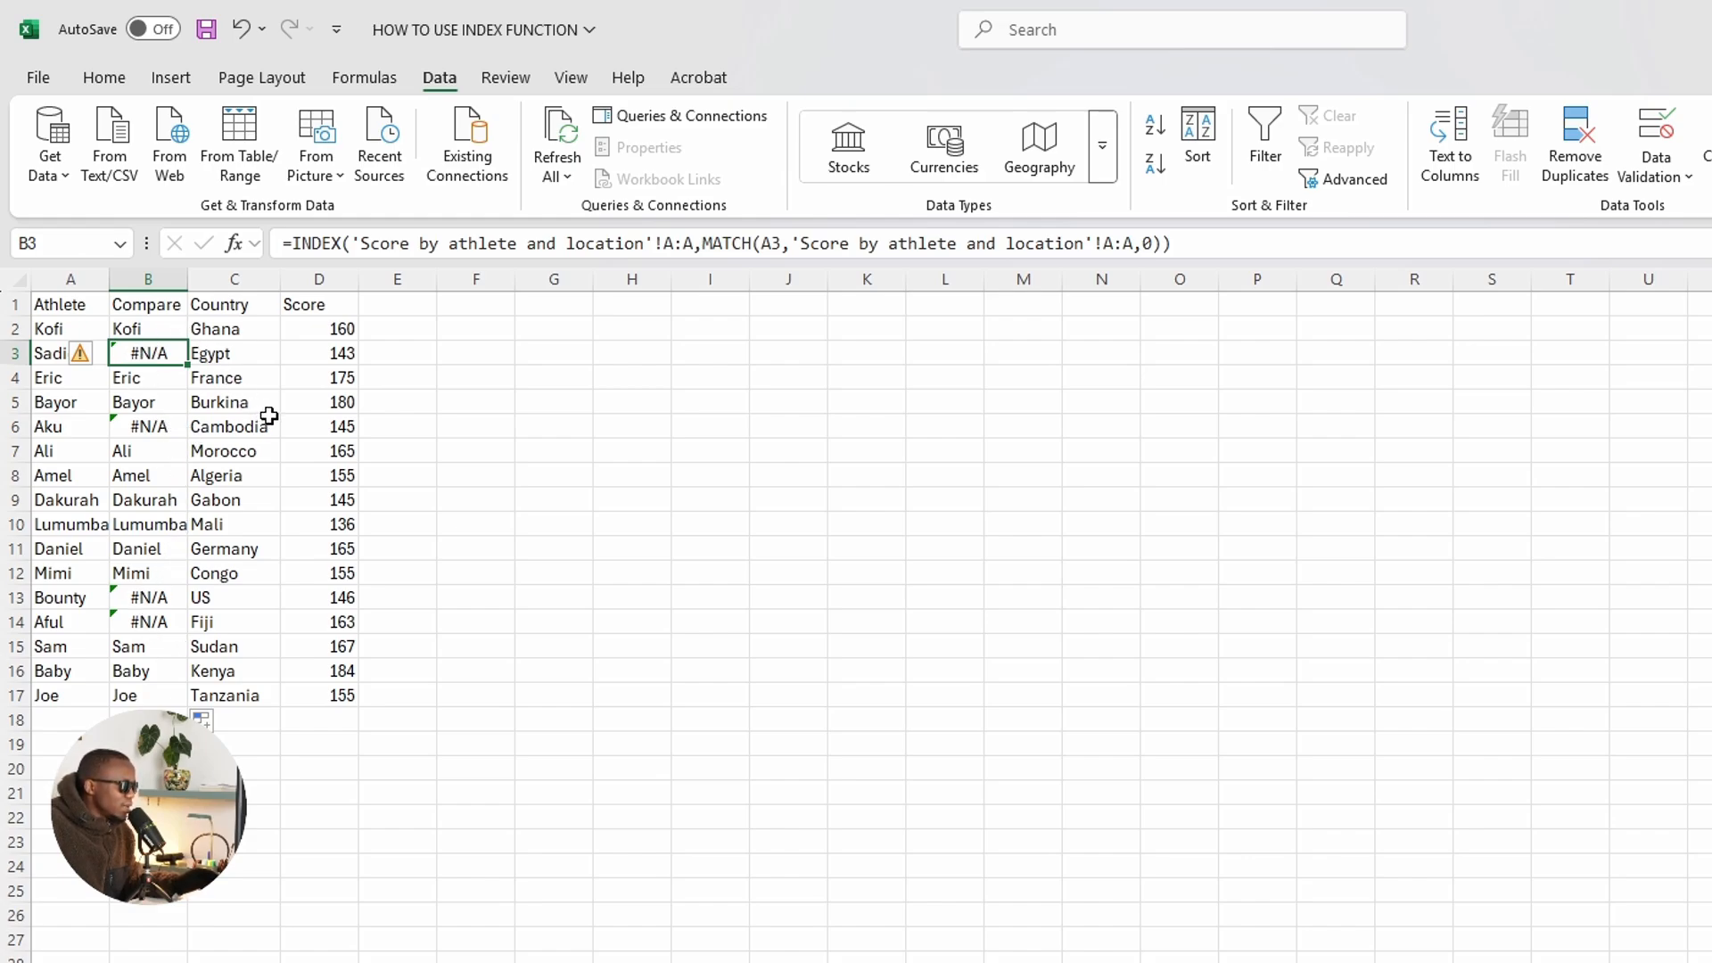
# Step: Add filters to the header row of the athlete table and deselect the row
pyautogui.click(10, 301)
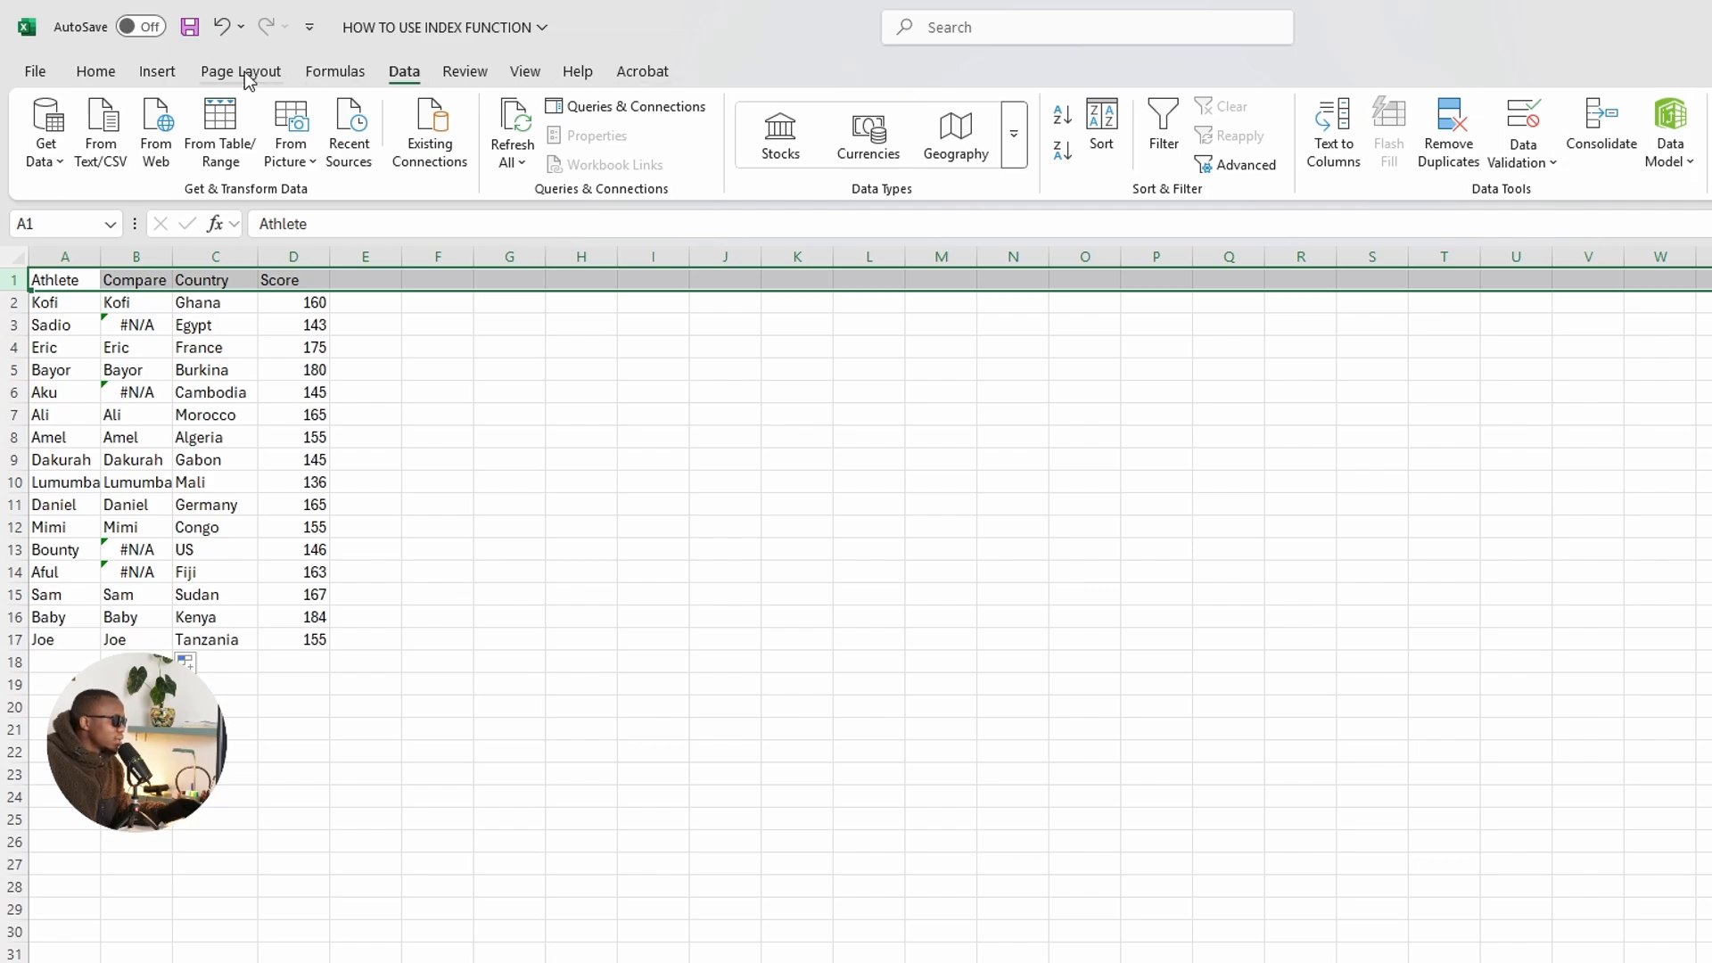
pyautogui.click(95, 73)
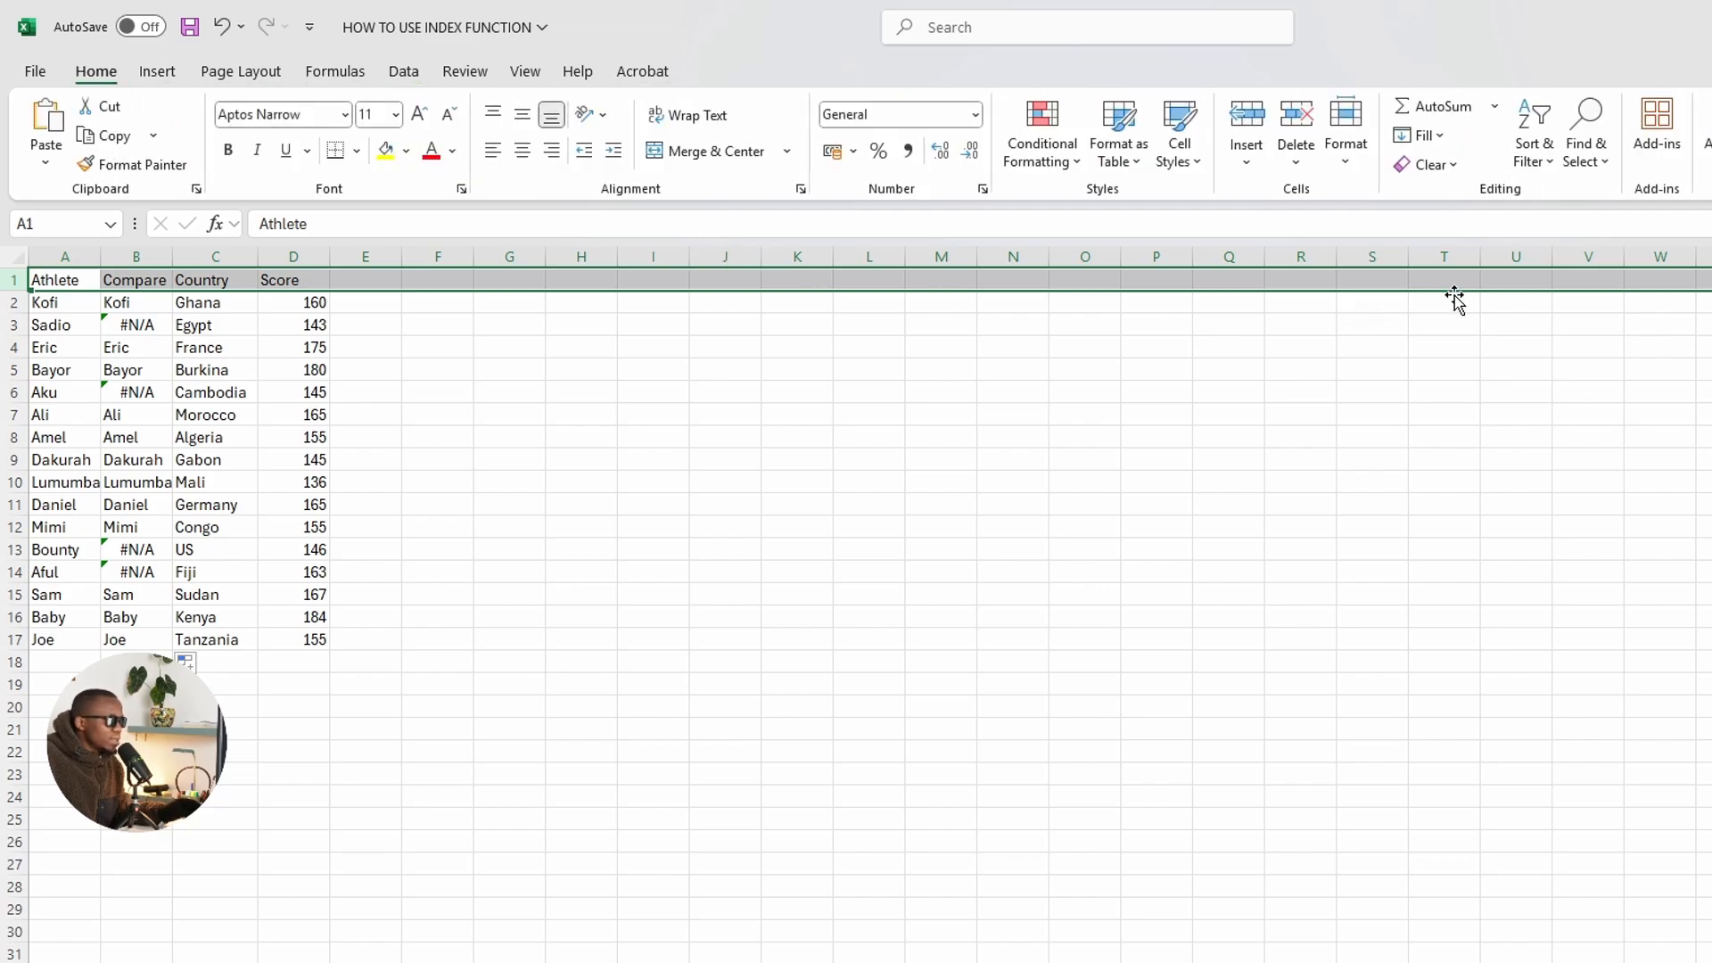
pyautogui.click(1530, 161)
pyautogui.click(1562, 292)
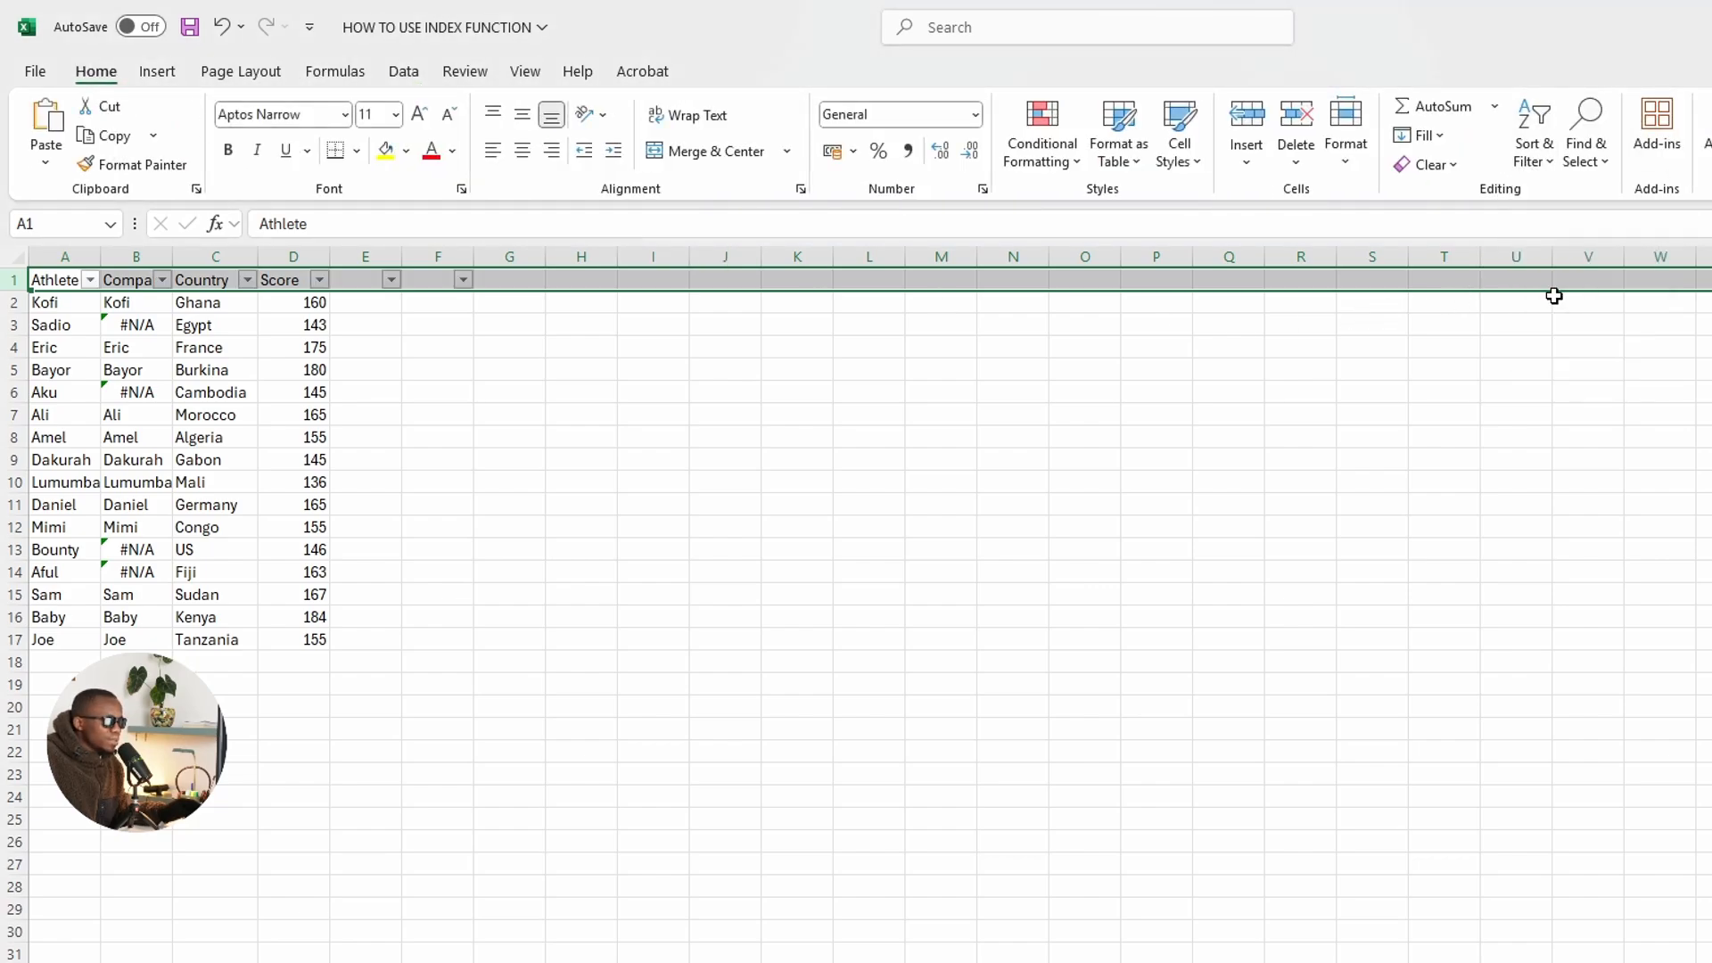
pyautogui.click(653, 525)
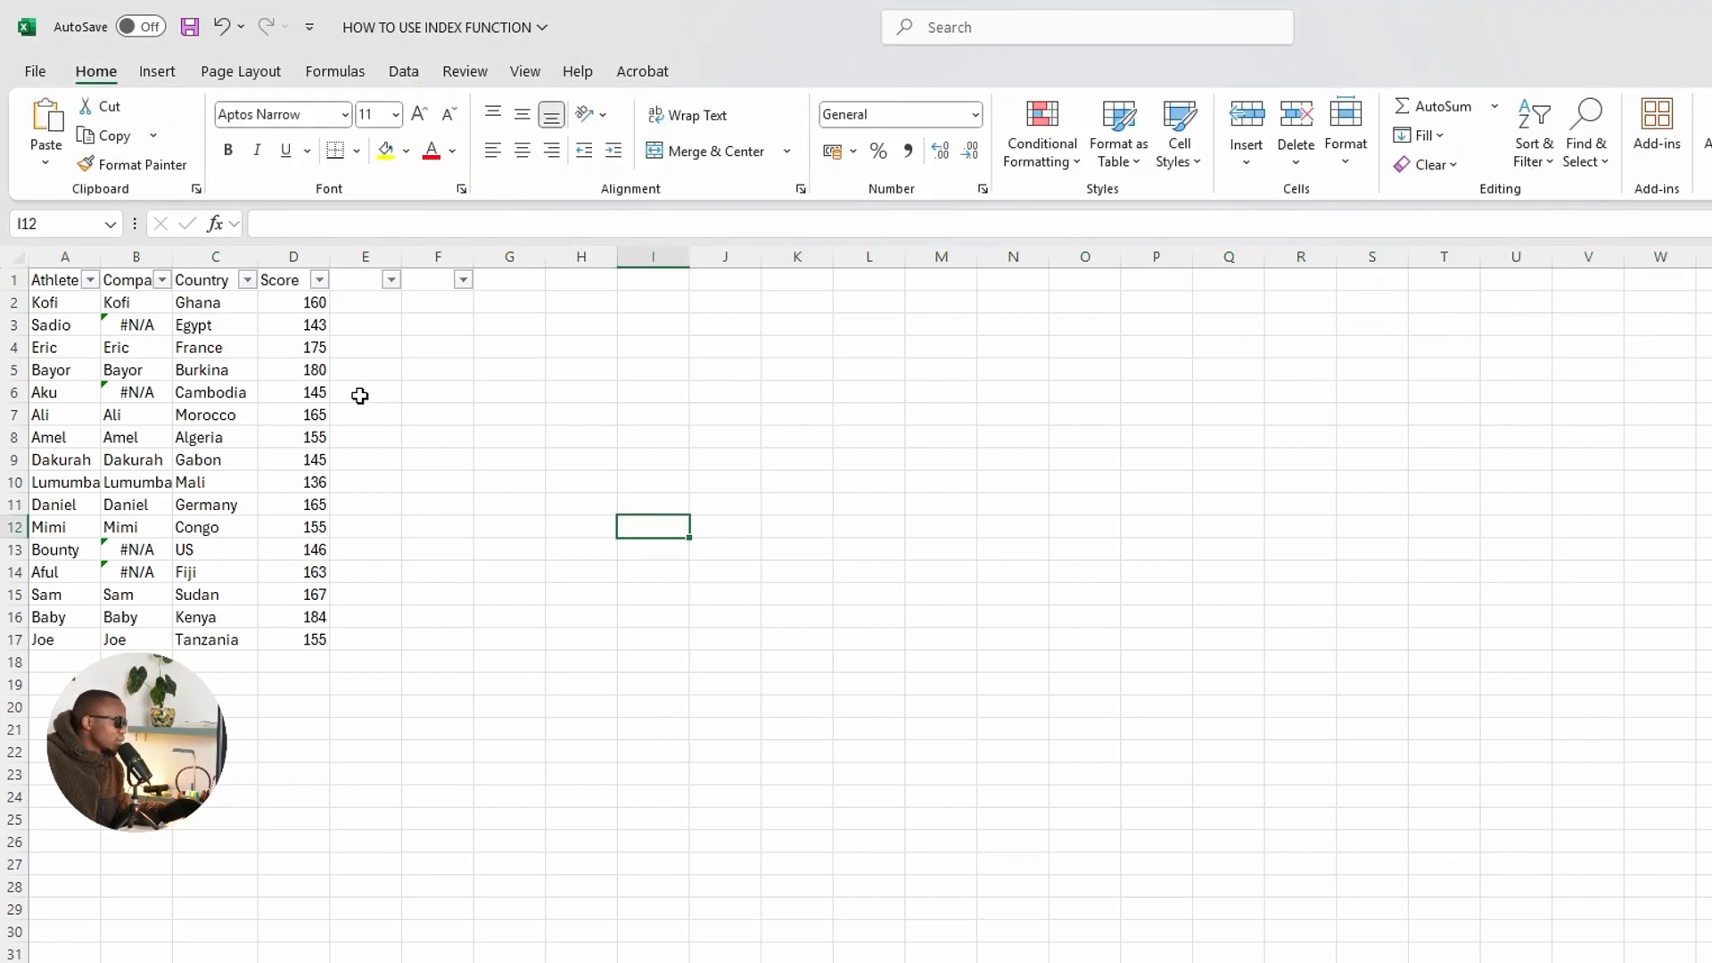
# Step: Filter the Compare column to show only the rows with #N/A
pyautogui.click(162, 282)
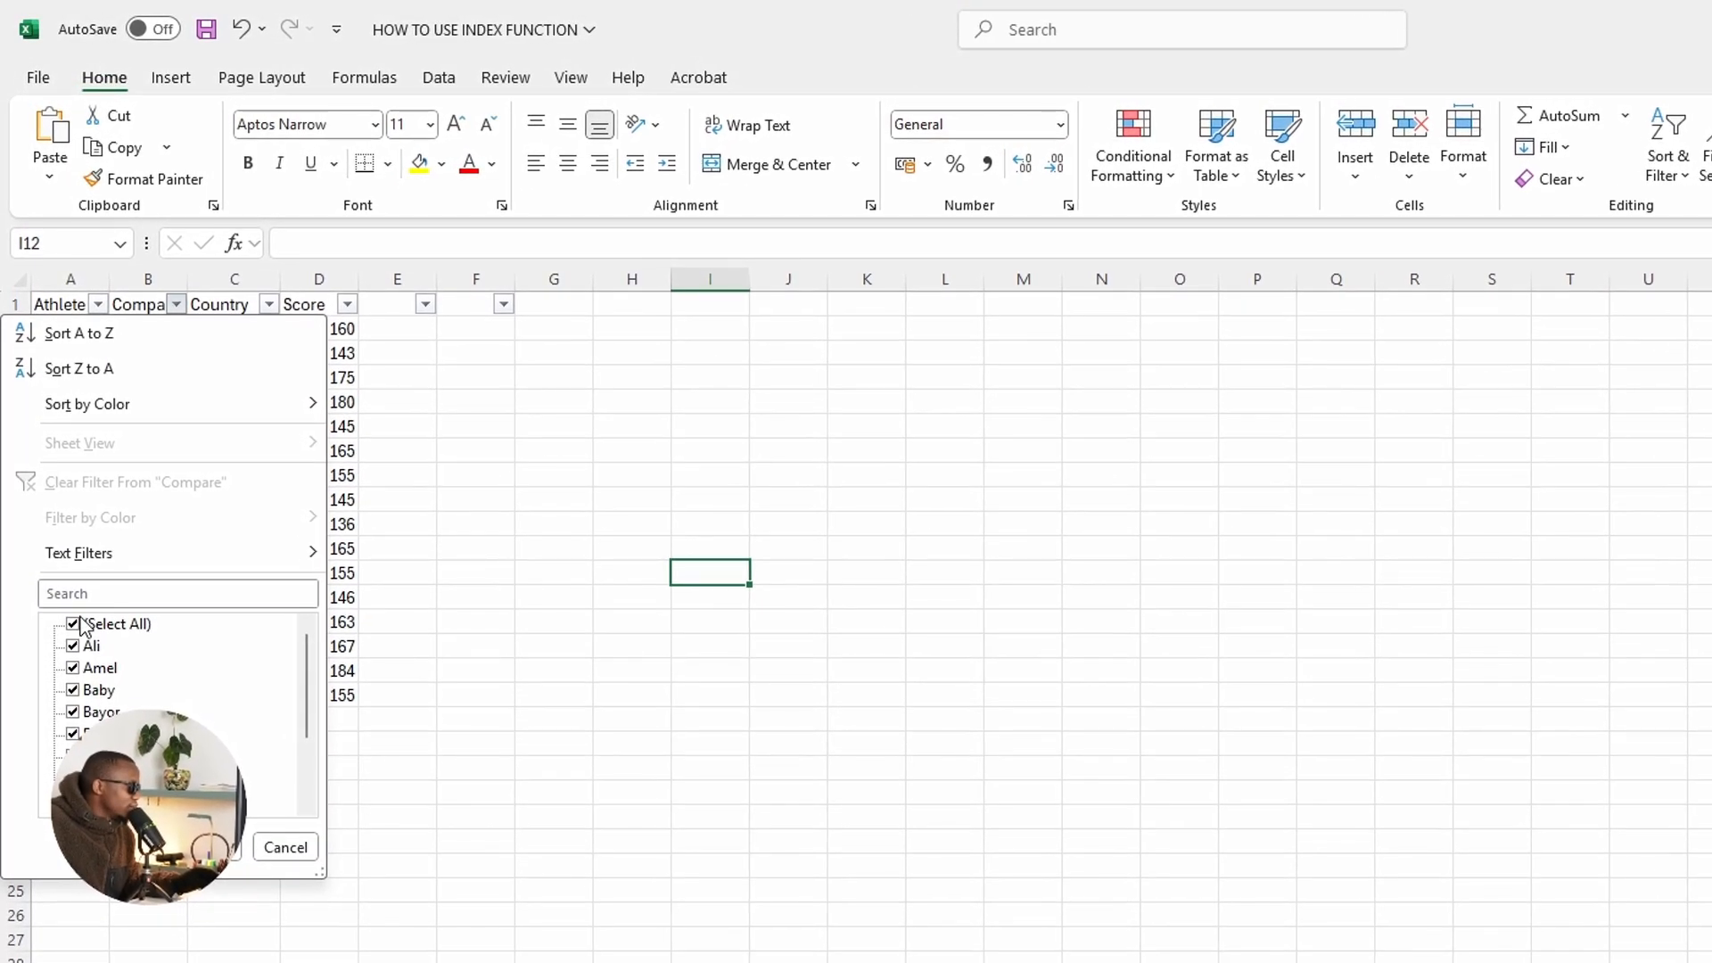
pyautogui.click(74, 624)
pyautogui.scroll(-2, 170, 677)
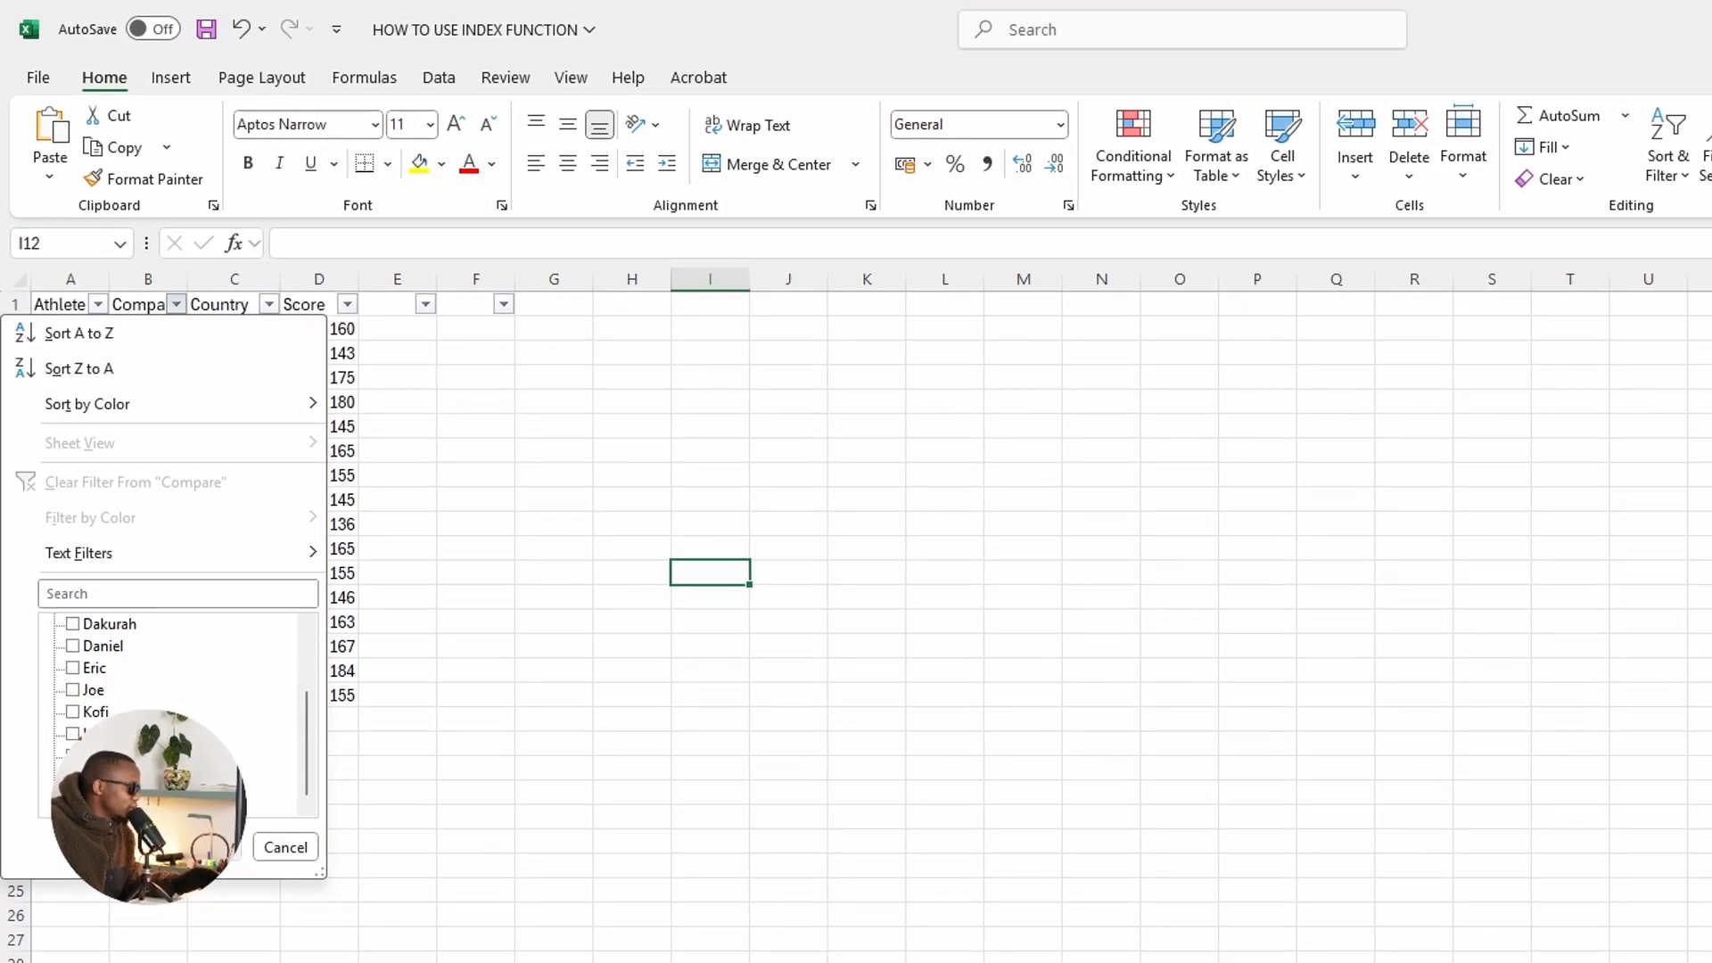
pyautogui.click(235, 851)
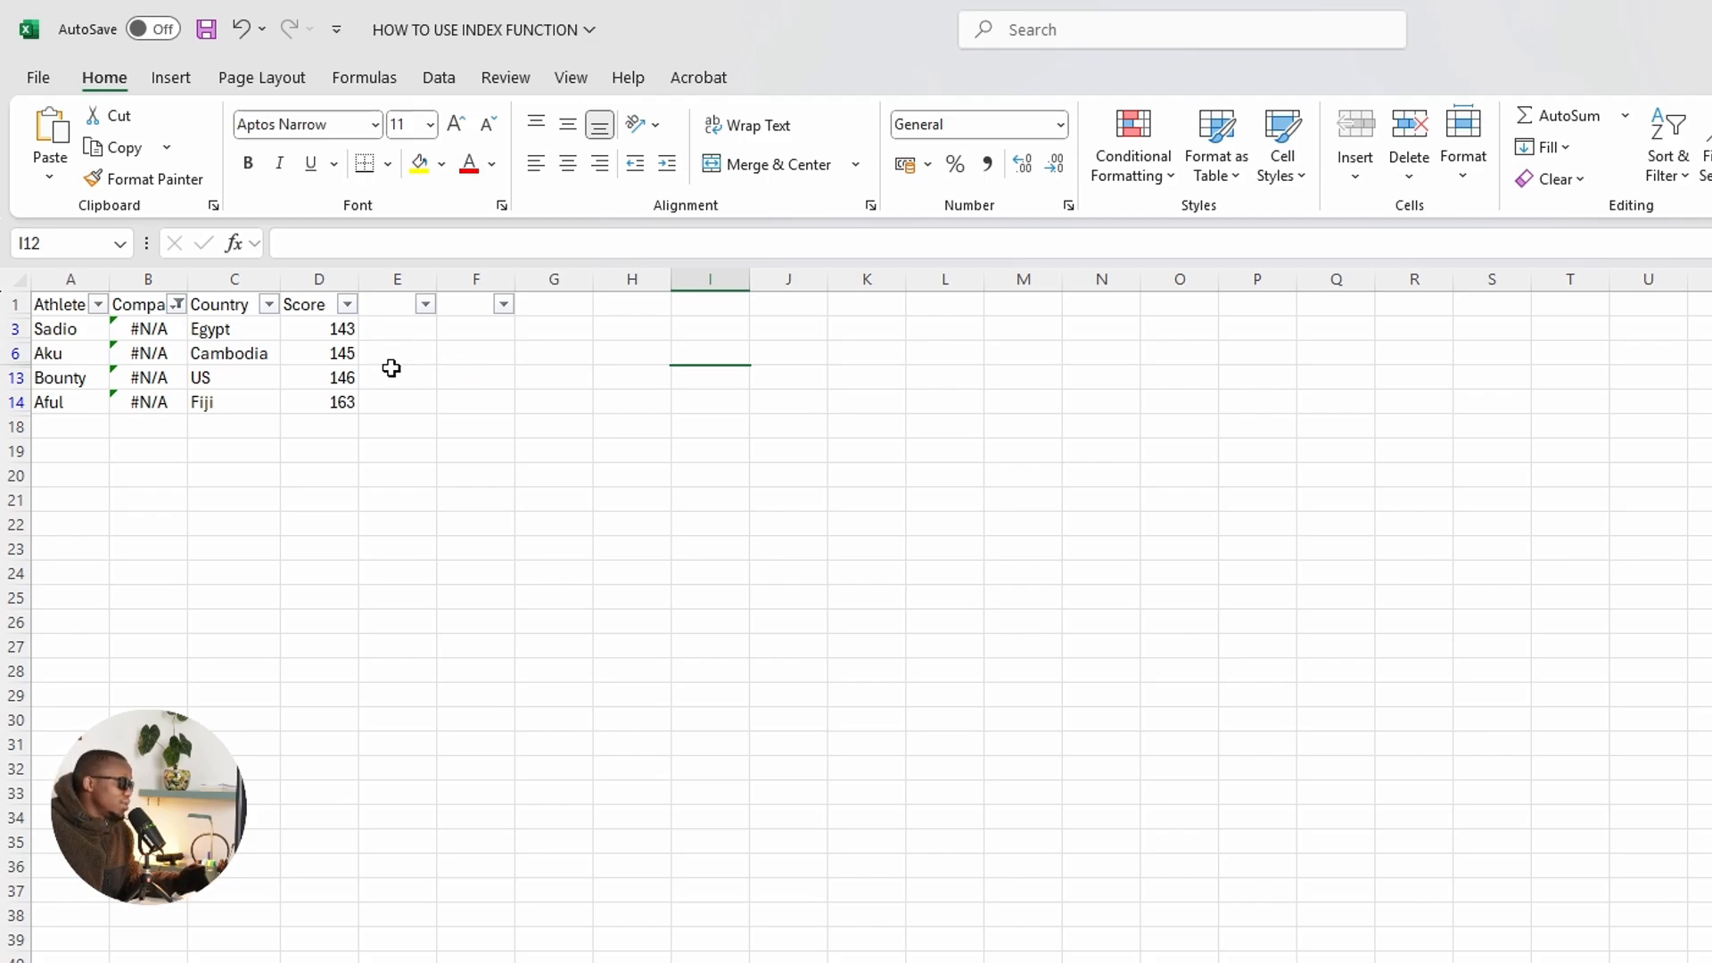
# Step: Copy the visible filtered rows from header row 1 through row 14 and select cell D19
pyautogui.moveTo(15, 402); pyautogui.dragTo(8, 306)
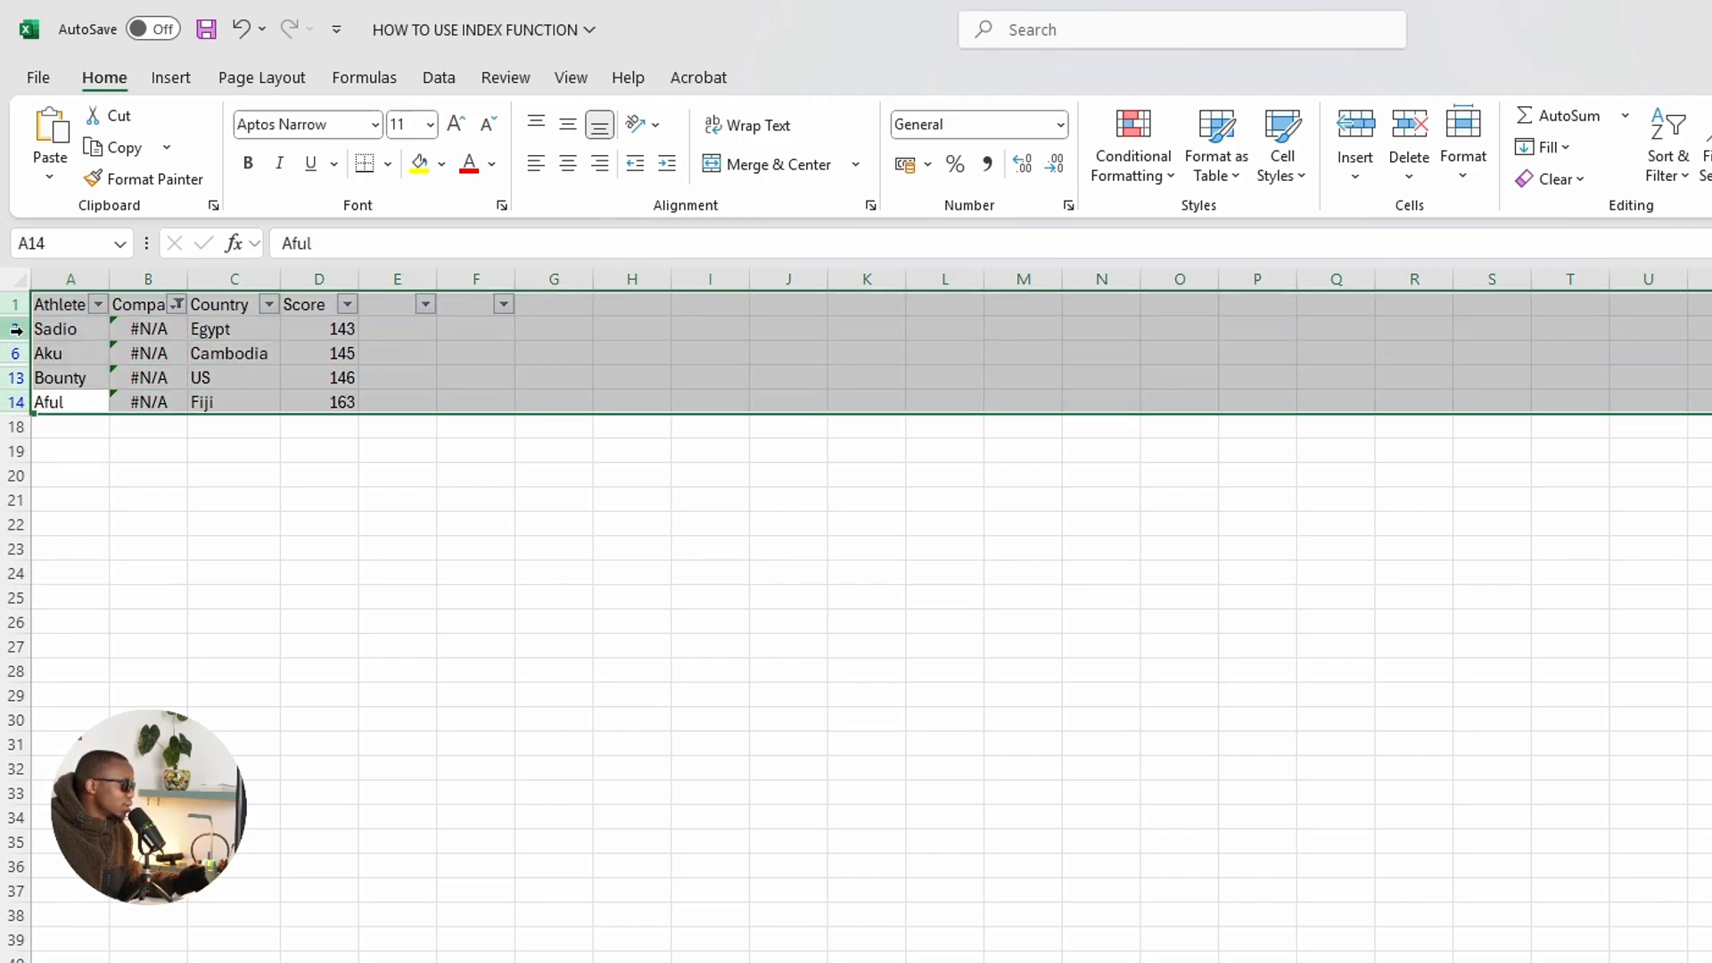
pyautogui.rightClick(15, 379)
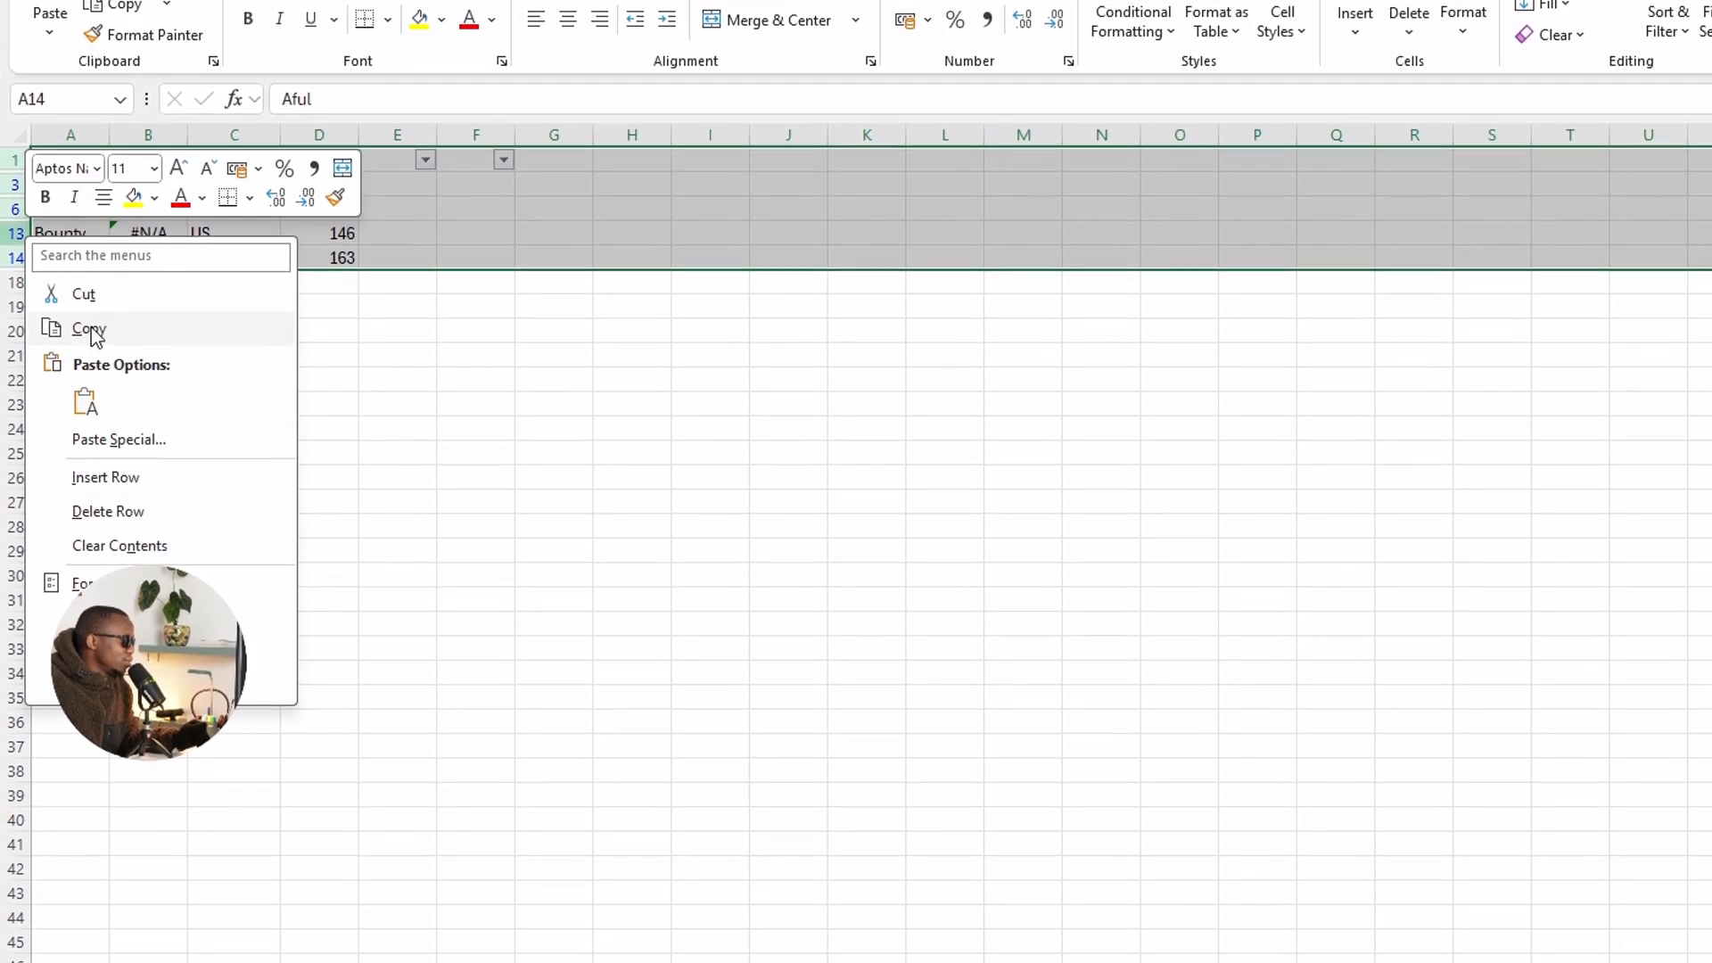
pyautogui.click(74, 473)
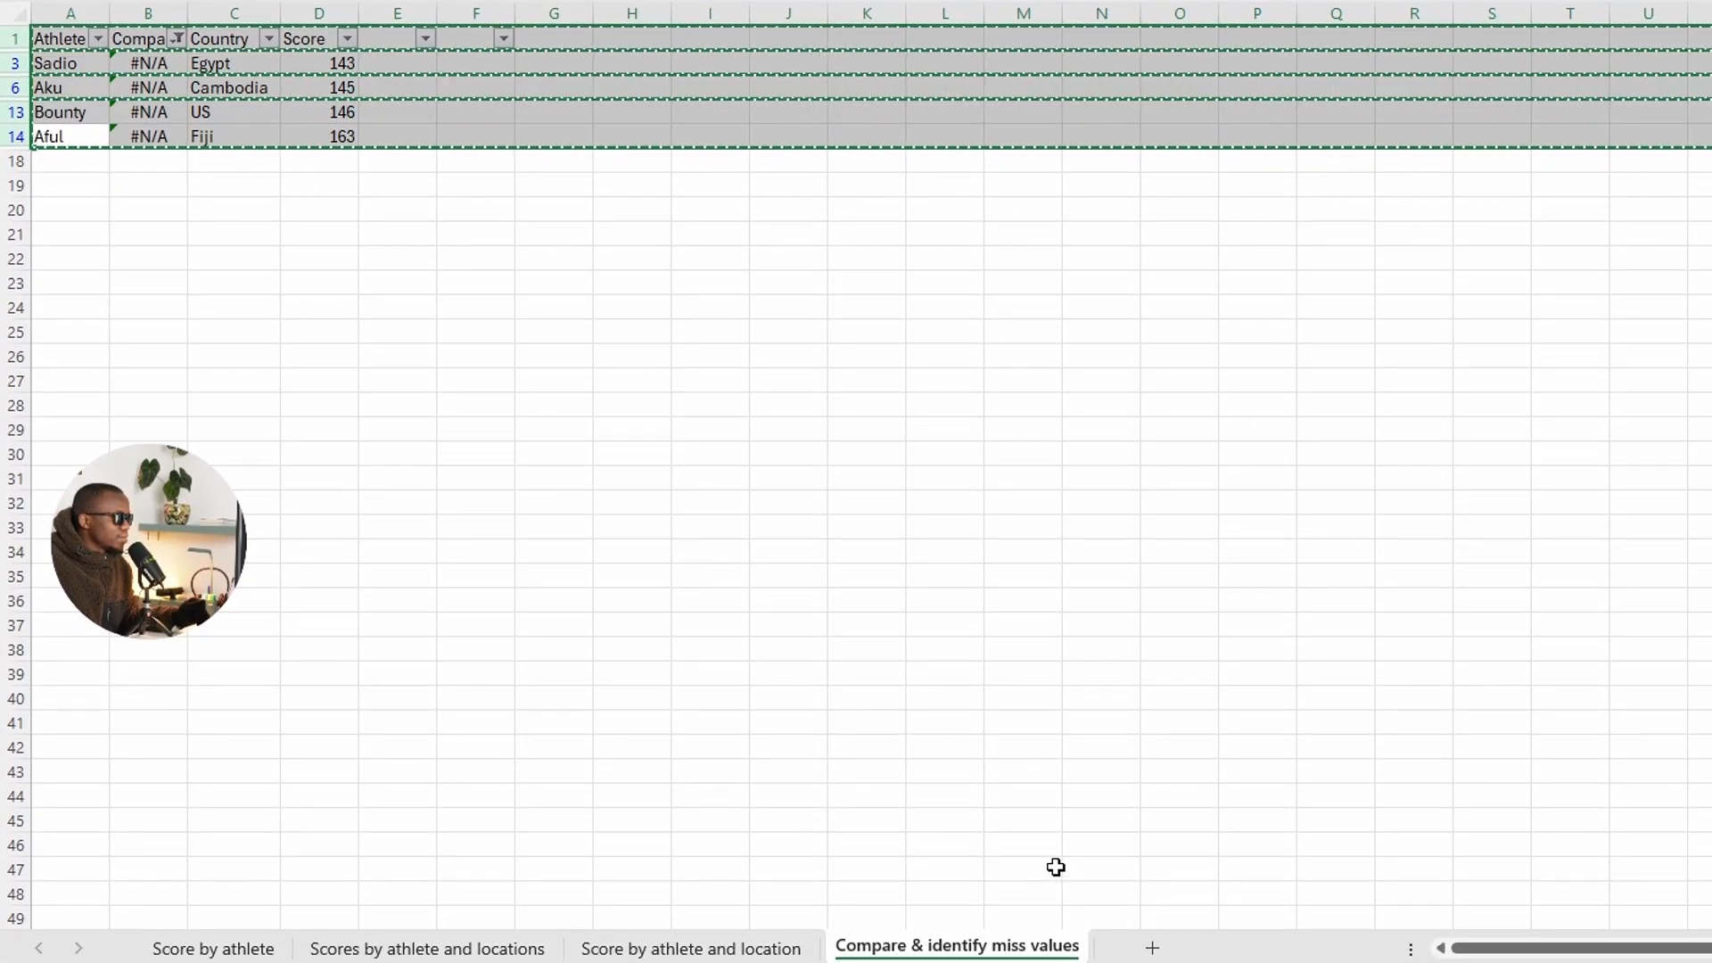
pyautogui.click(300, 188)
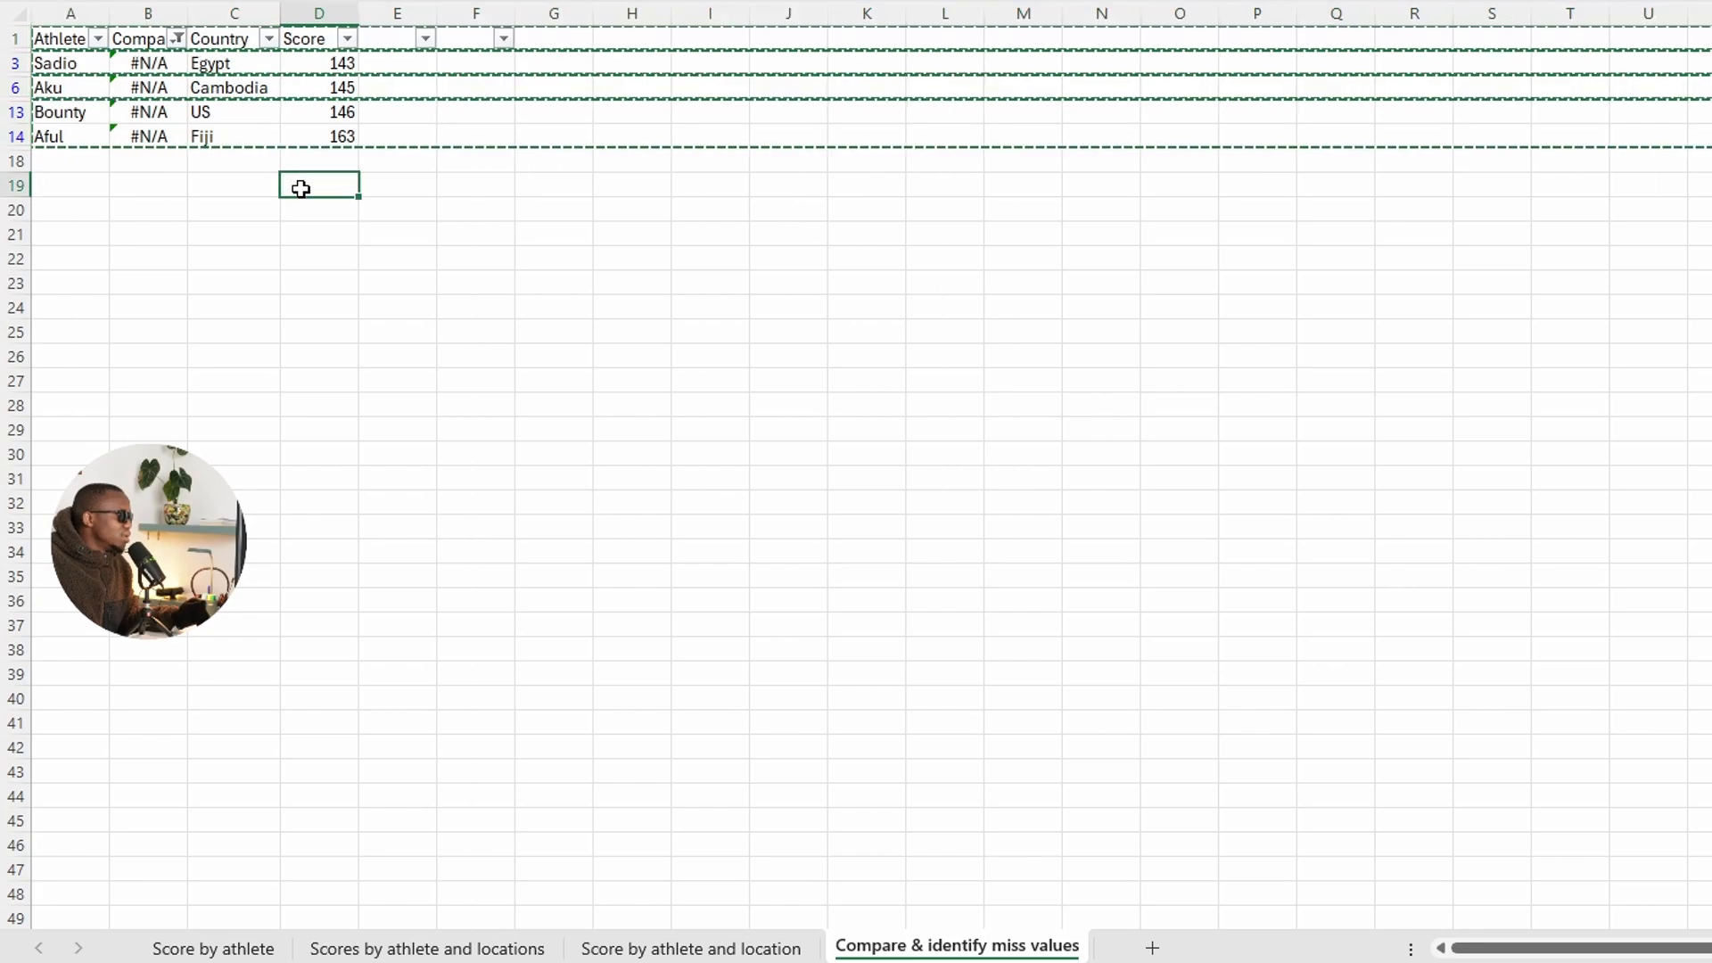